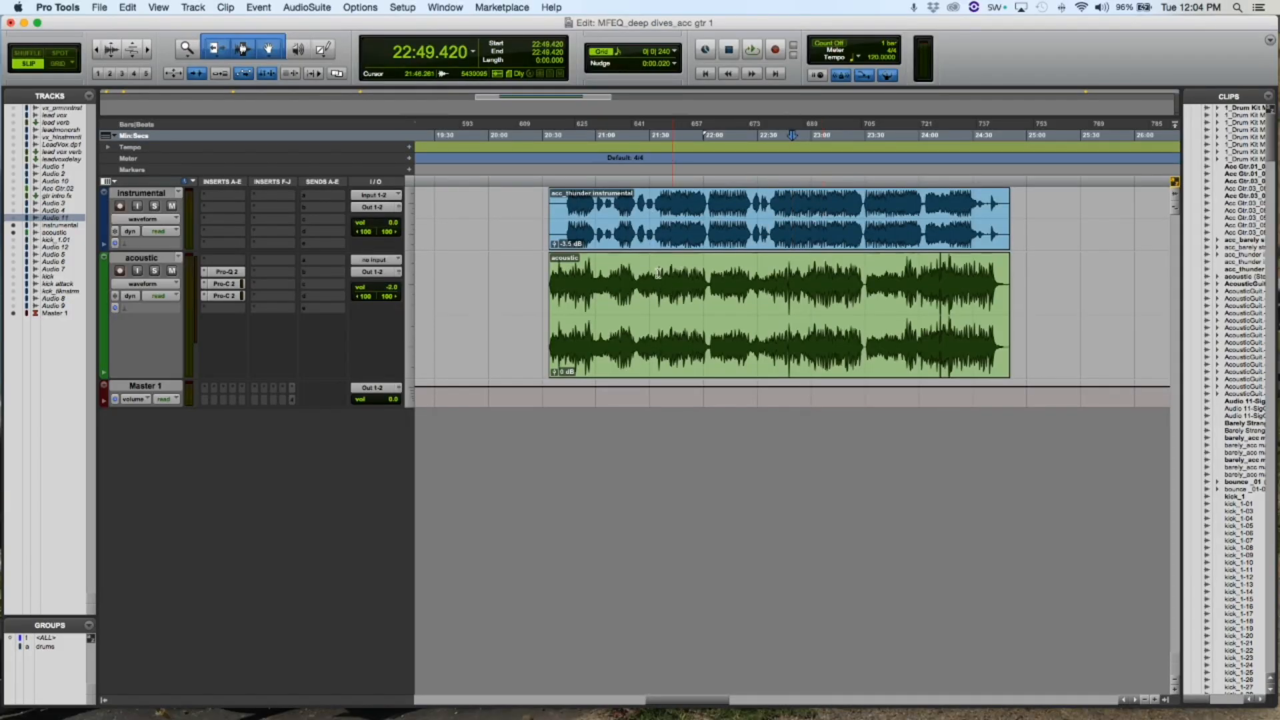
Select the acoustic clip, magnify its opening section on the timeline, and play it back
click(533, 307)
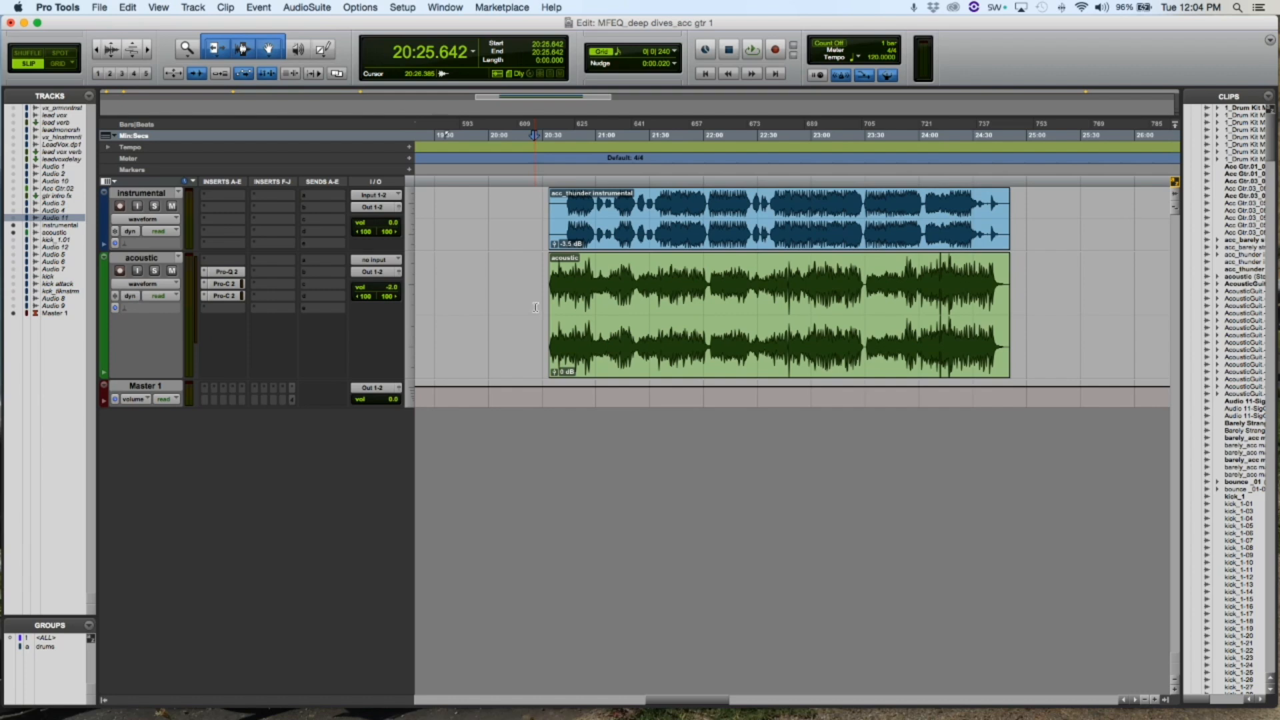
drag(537, 306, 724, 321)
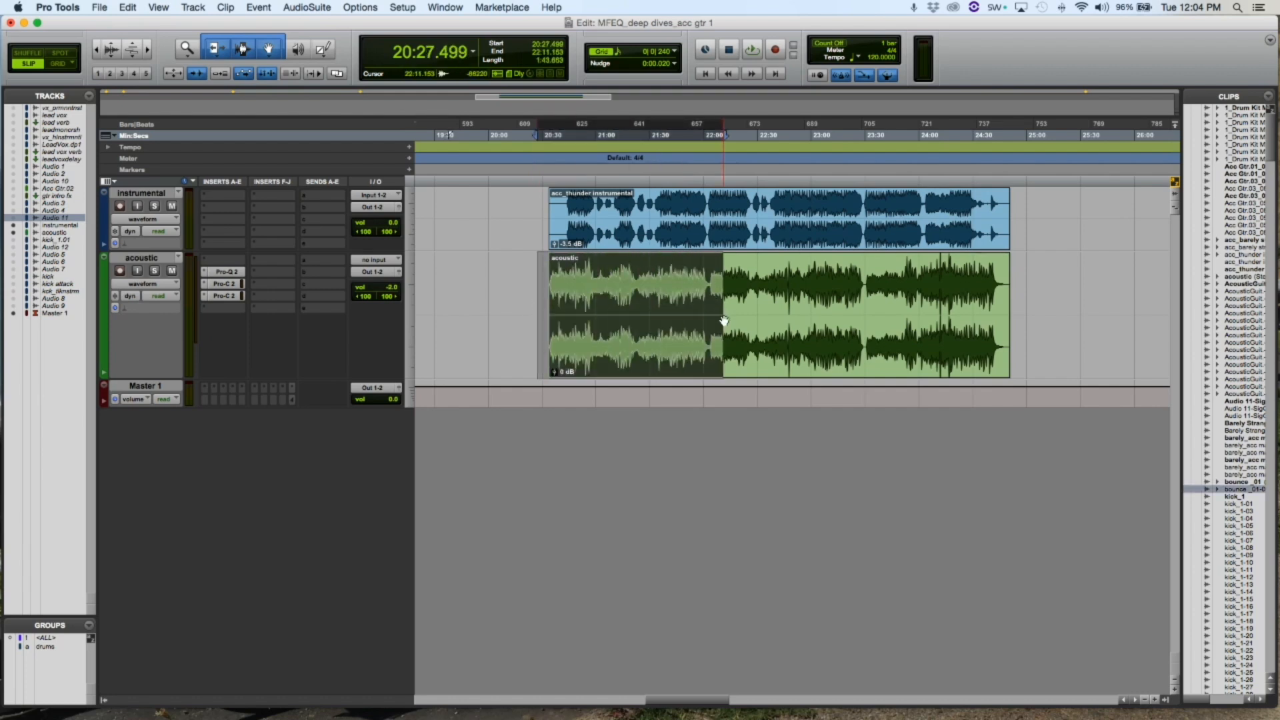
click(575, 297)
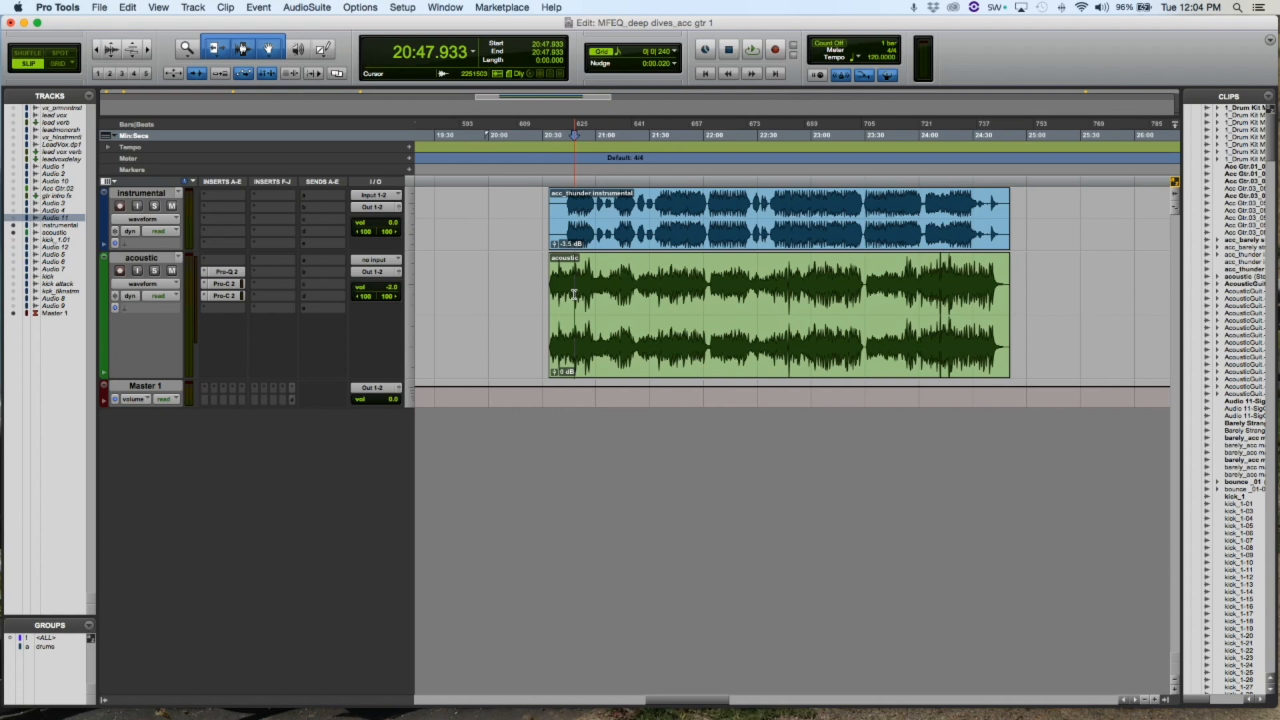
key(super+bracketright)
key(super+bracketright)
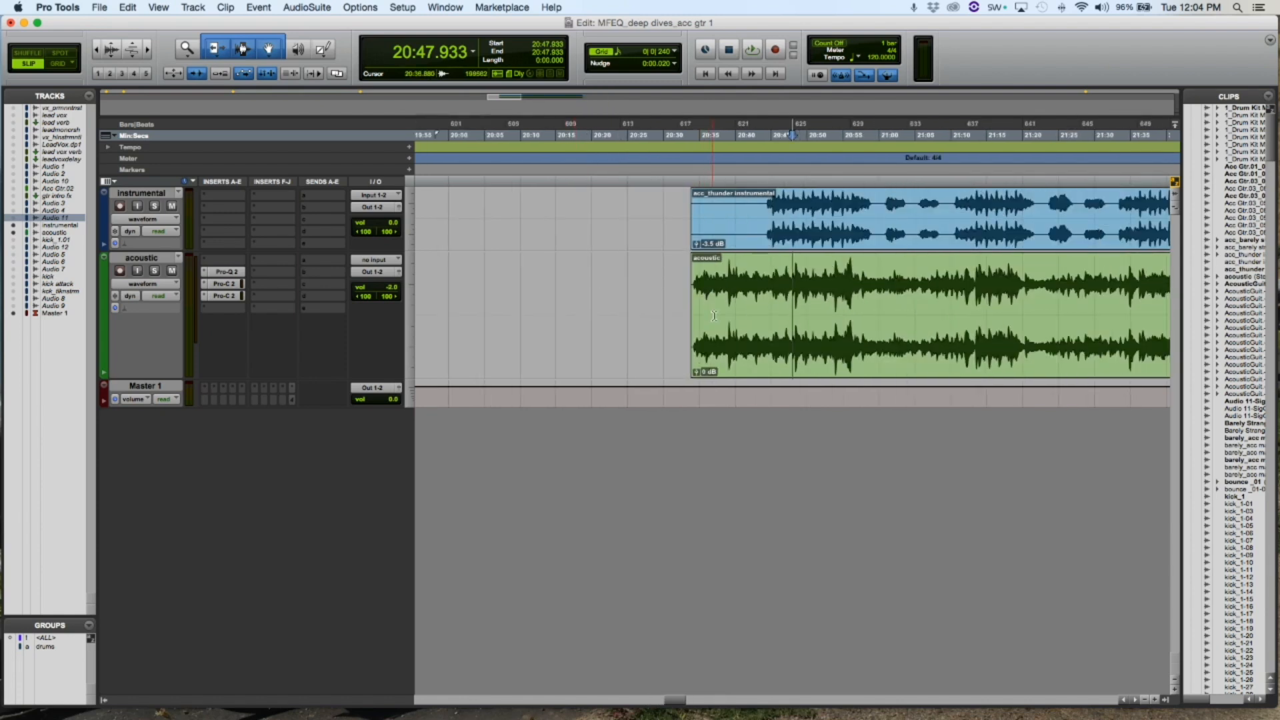
click(750, 359)
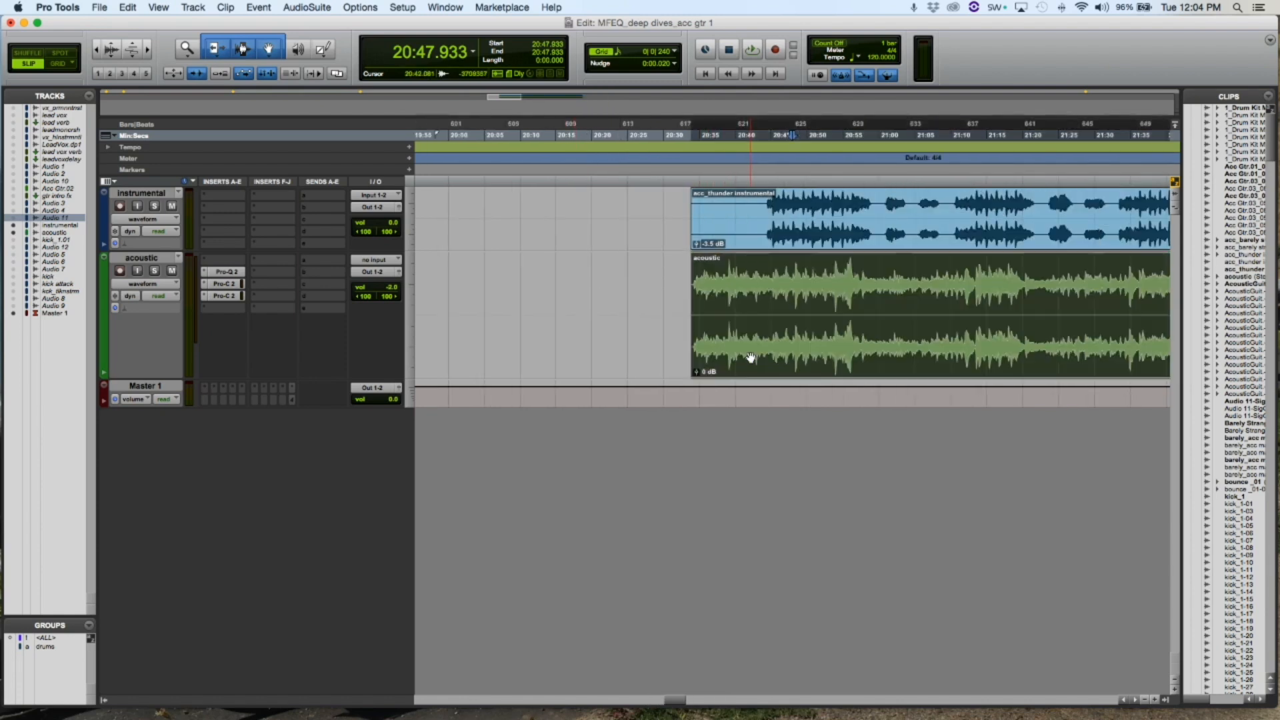
key(space)
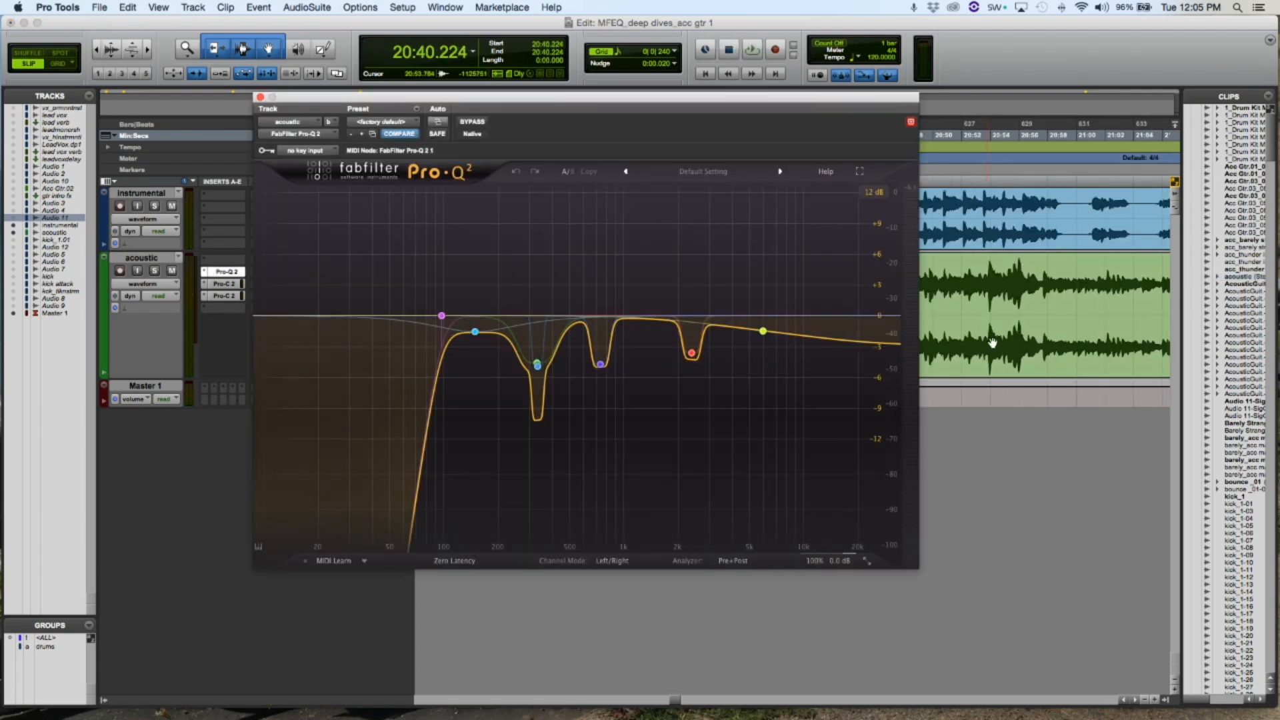
Select the whole acoustic clip and play it through the Pro-Q 2 with all EQ bands active
click(993, 343)
key(space)
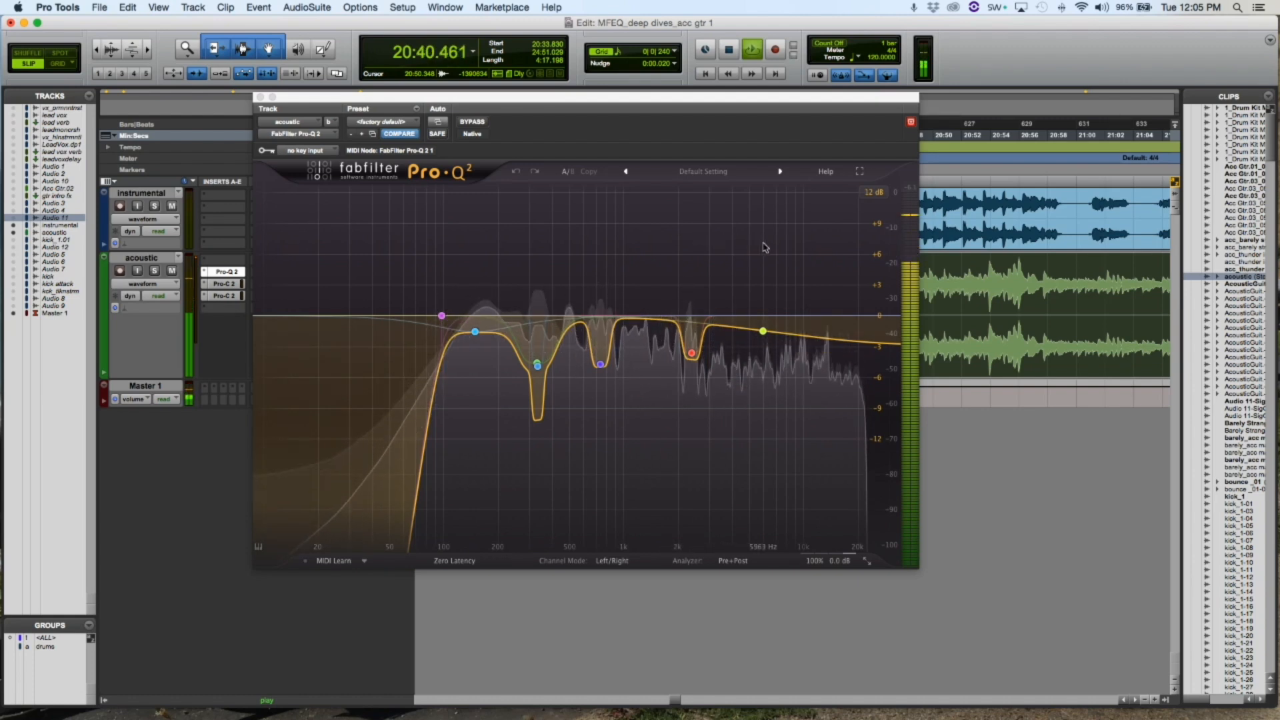
key(space)
Disable all the Pro-Q 2 bands together and play the acoustic guitar without EQ
drag(793, 249, 403, 422)
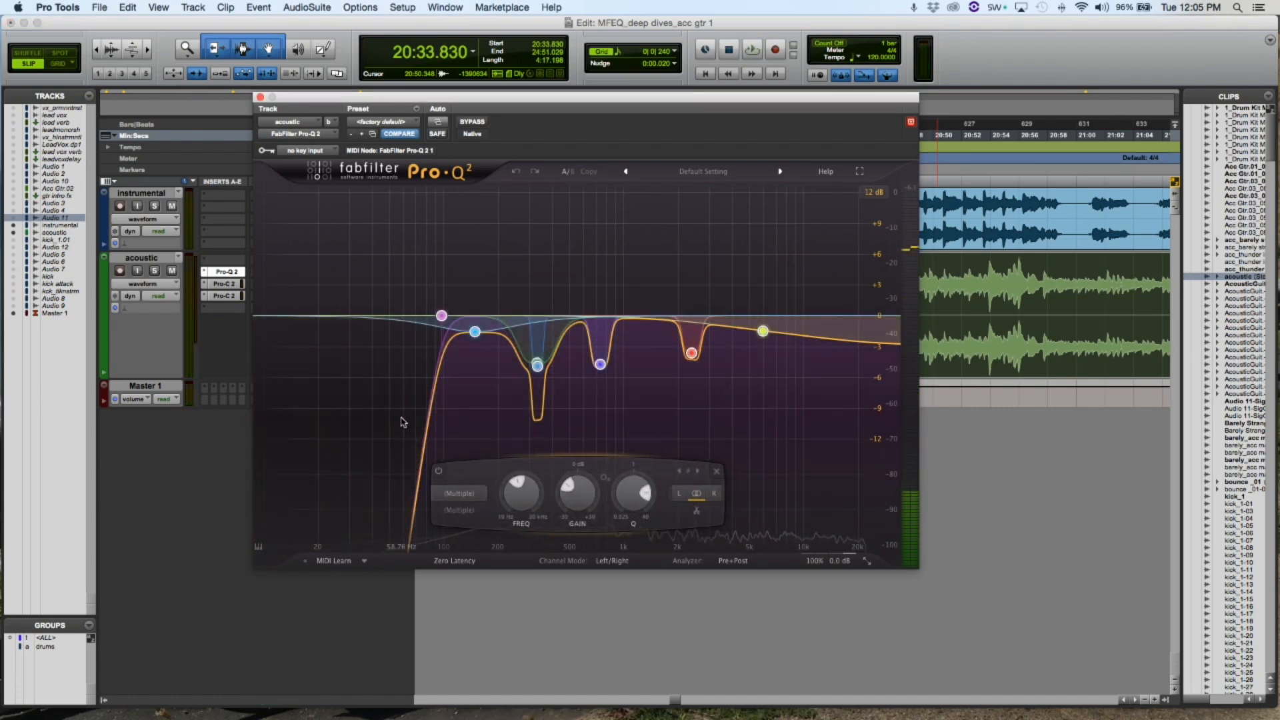
click(438, 470)
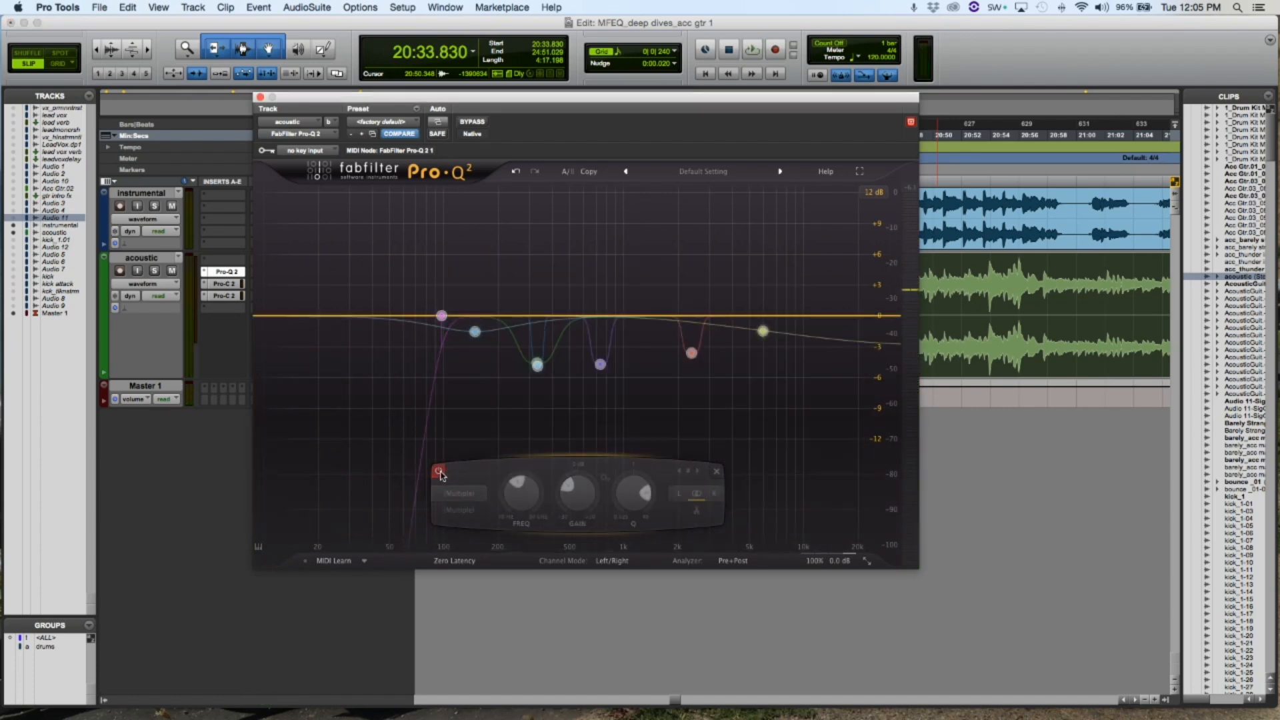
key(space)
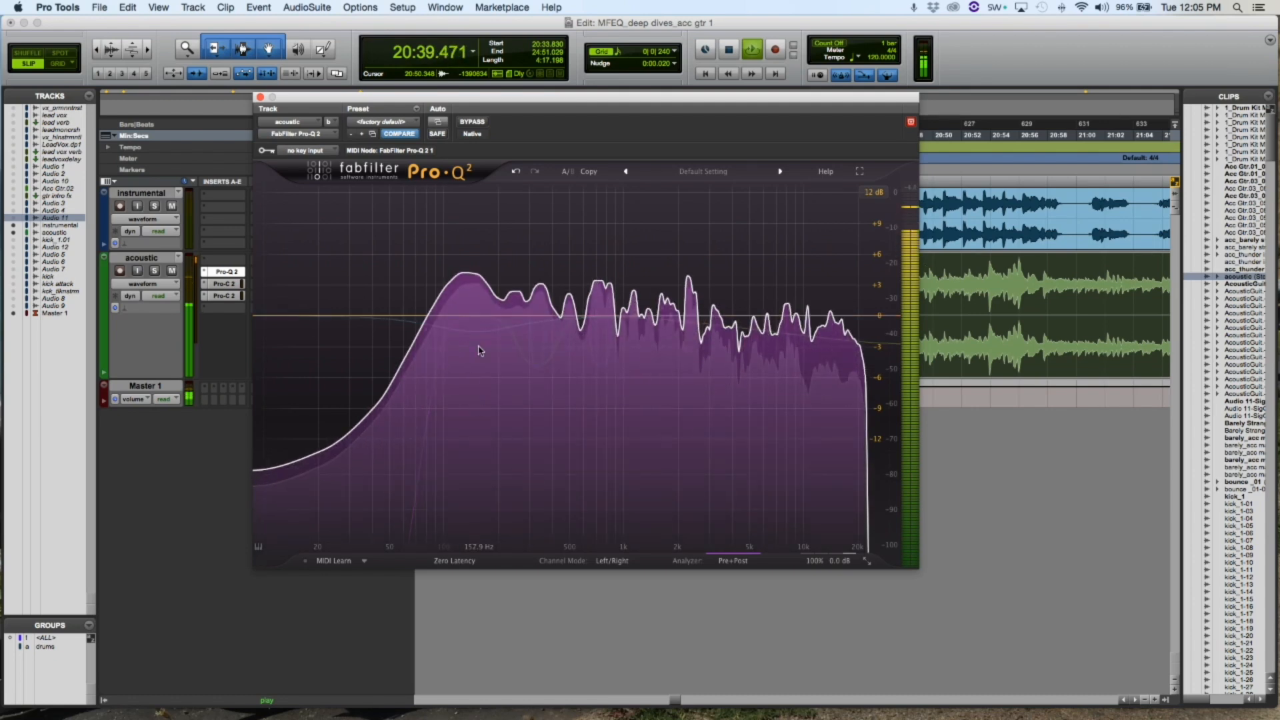
mouse_move(563, 208)
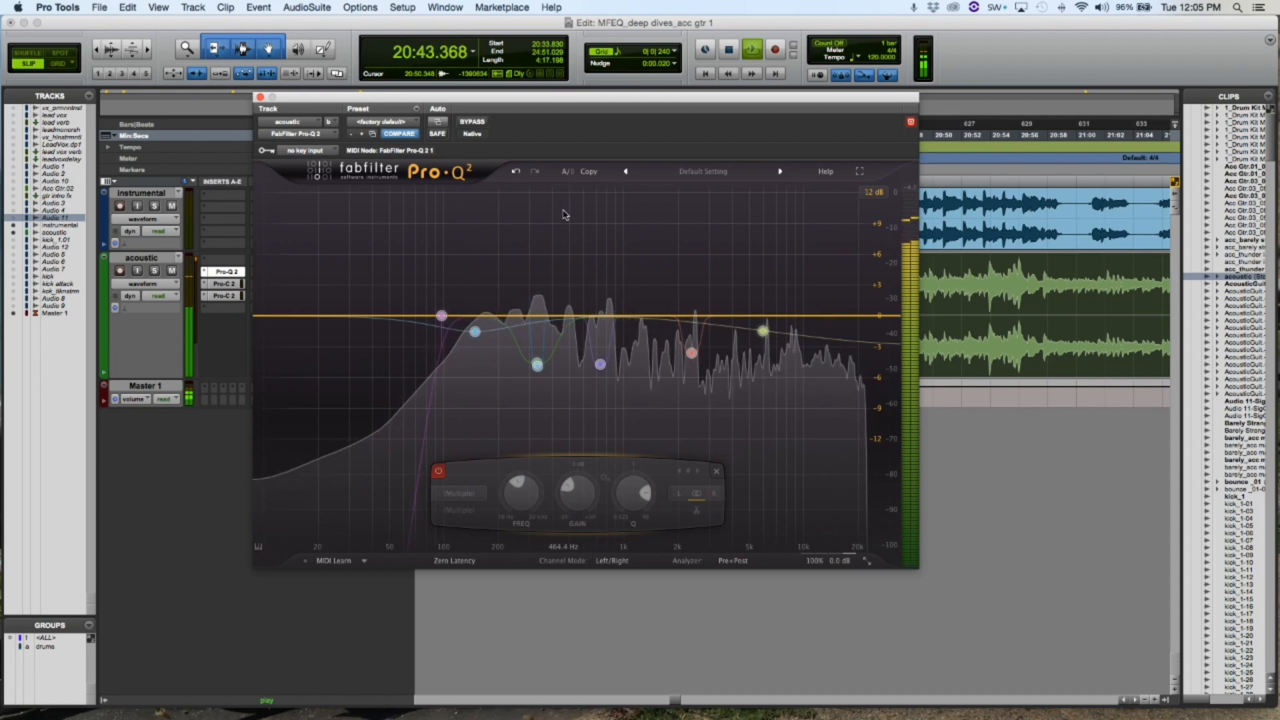
key(space)
Enable the low-cut band near 97 Hz, then audition it in solo and with the full guitar signal
click(443, 317)
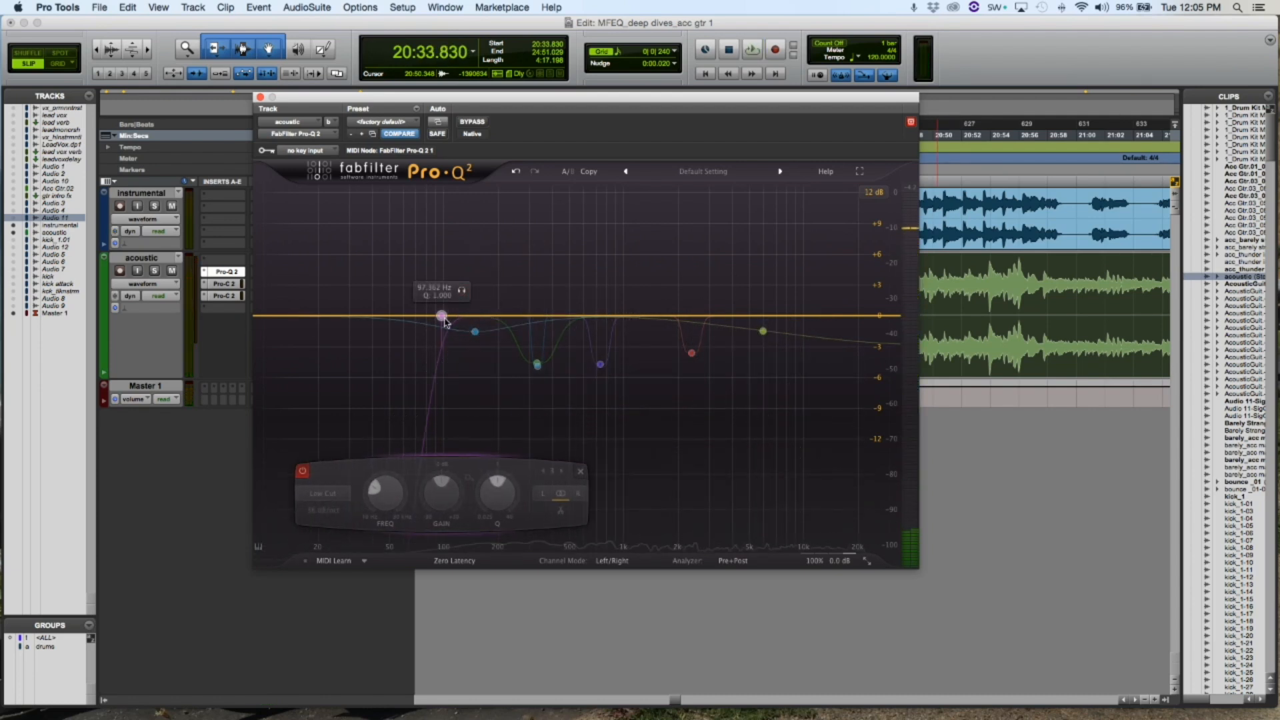
click(304, 472)
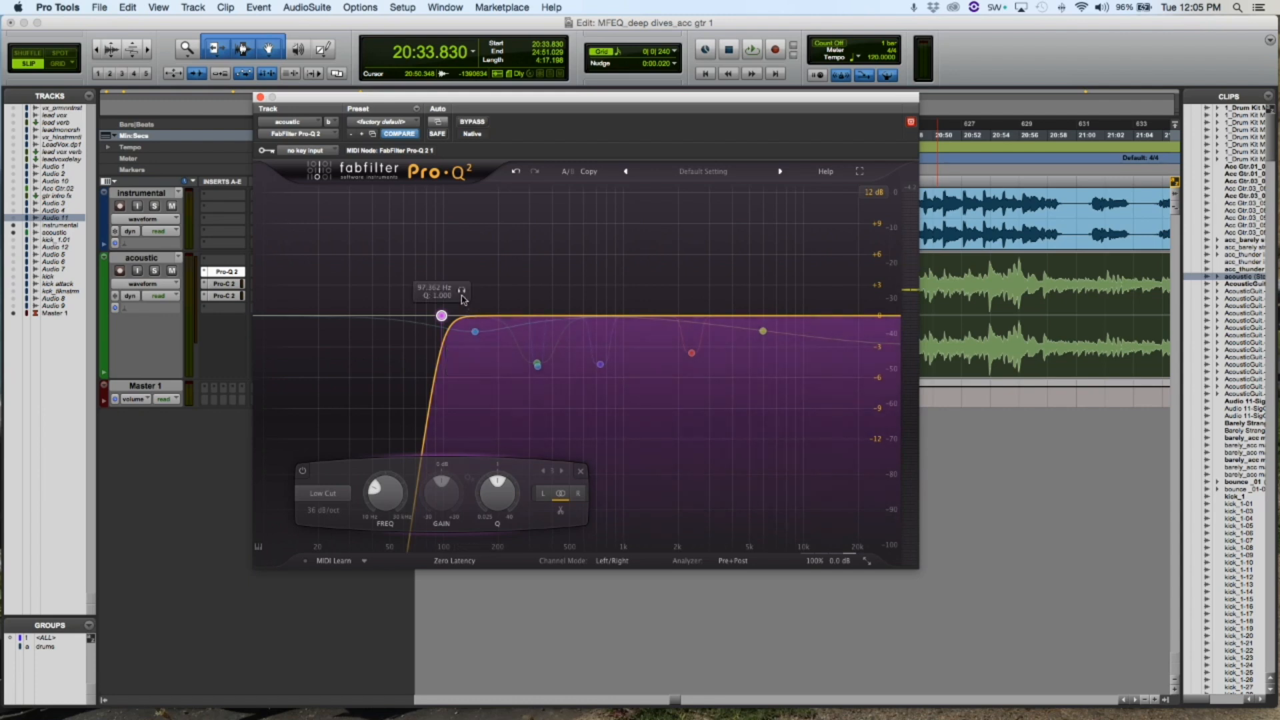
click(463, 292)
key(space)
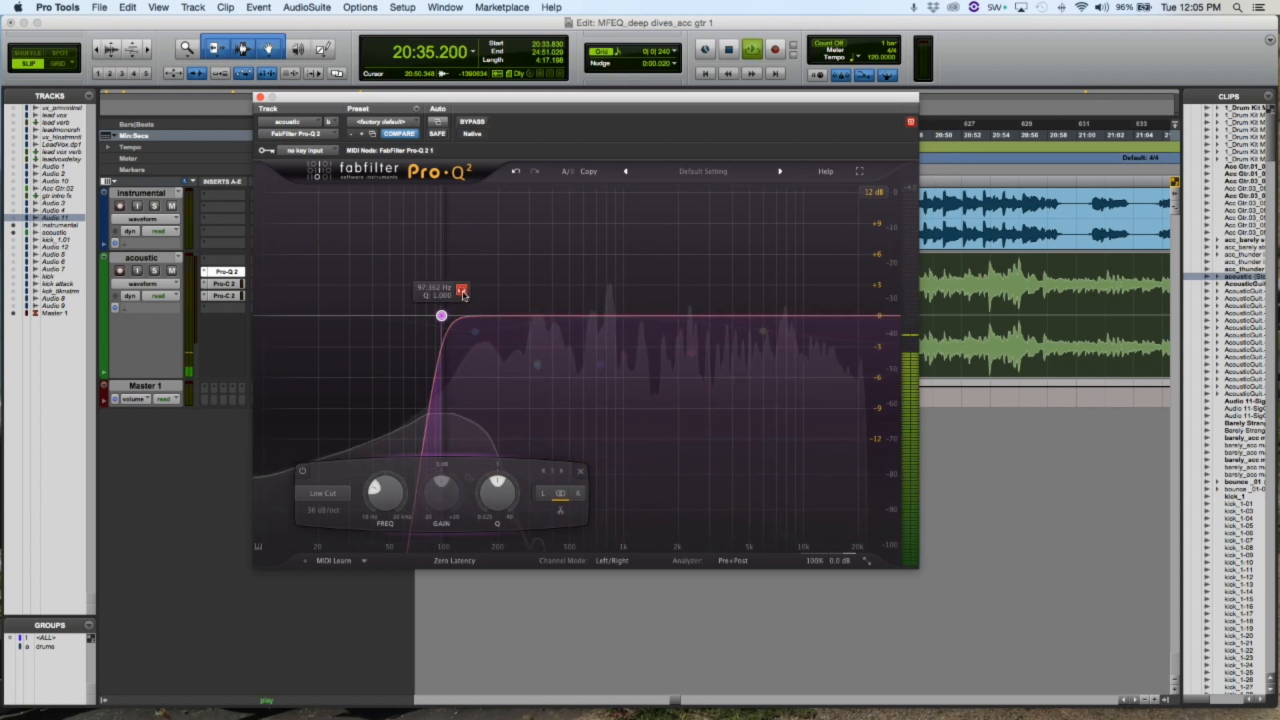
click(462, 293)
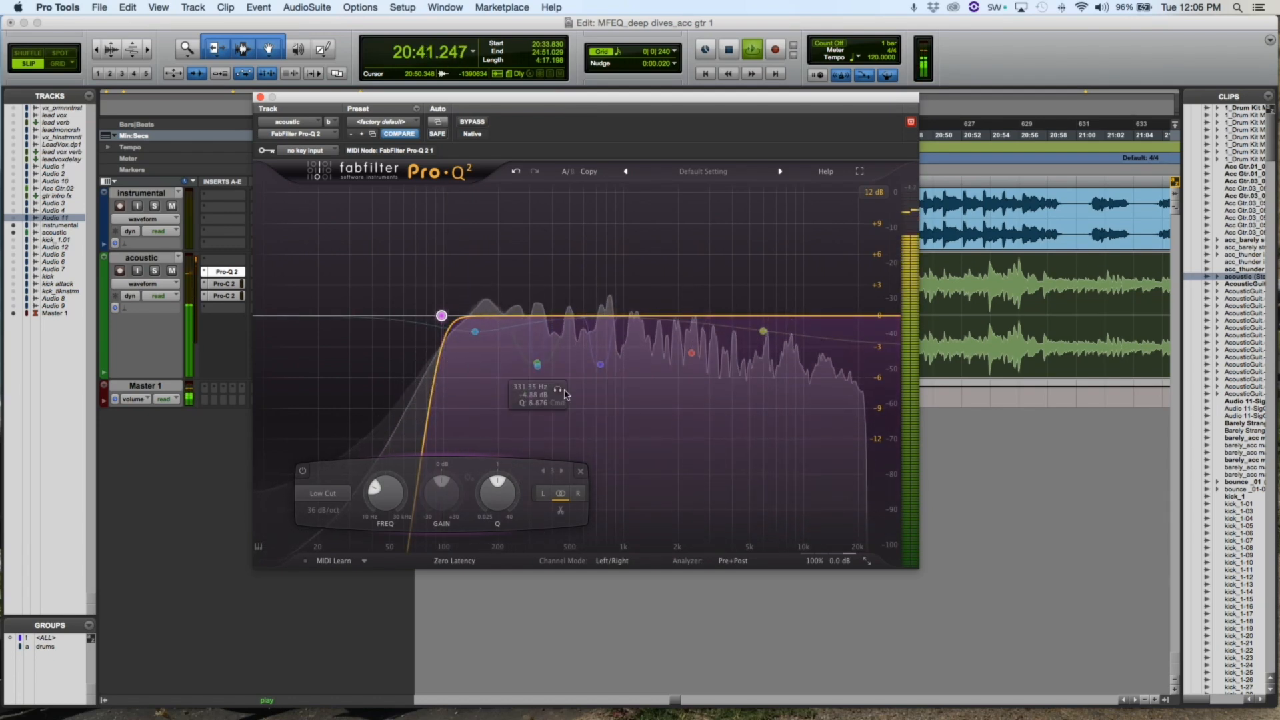
key(space)
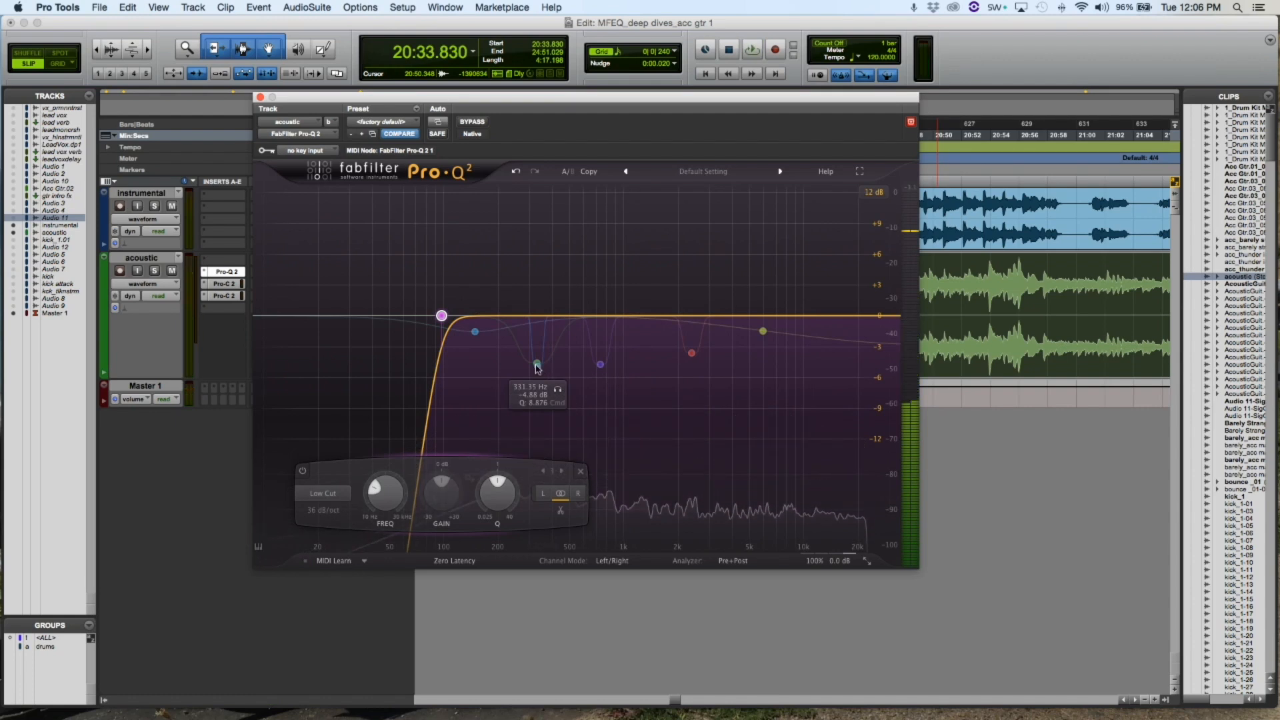
Audition the overlapping bell cuts near 330 Hz in solo, then compare playback with the wider one on and off
click(539, 366)
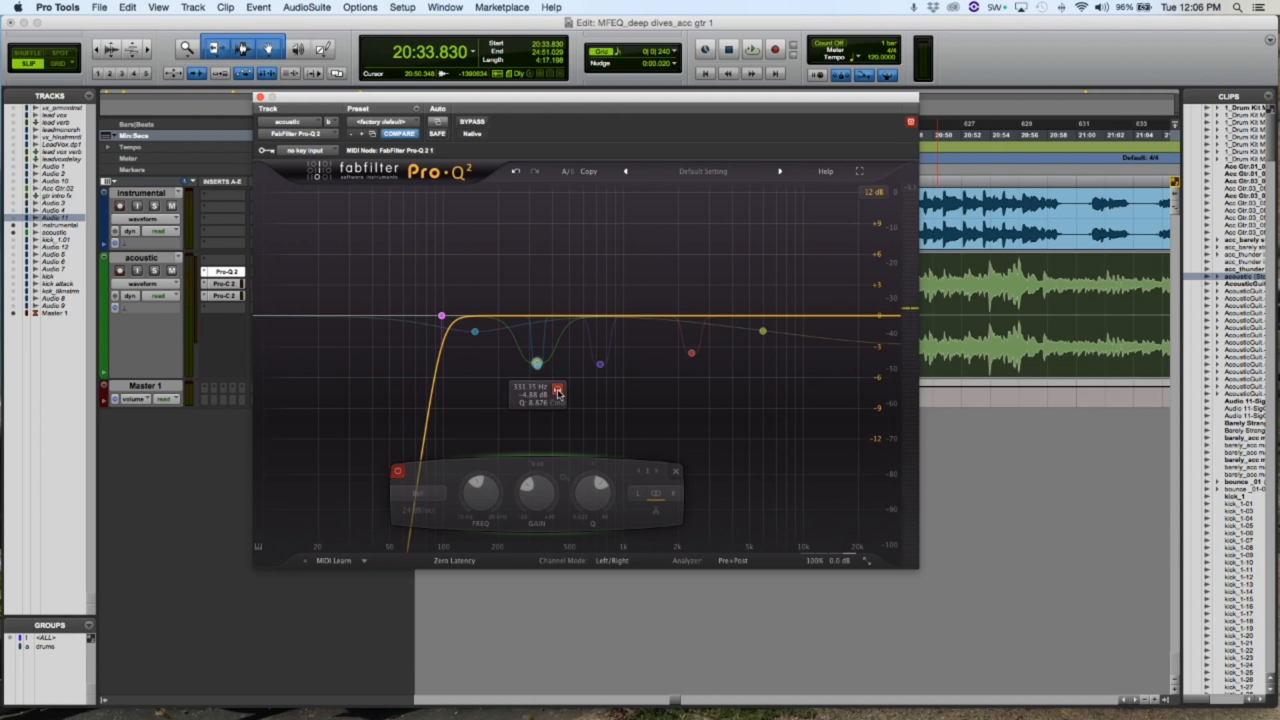
key(space)
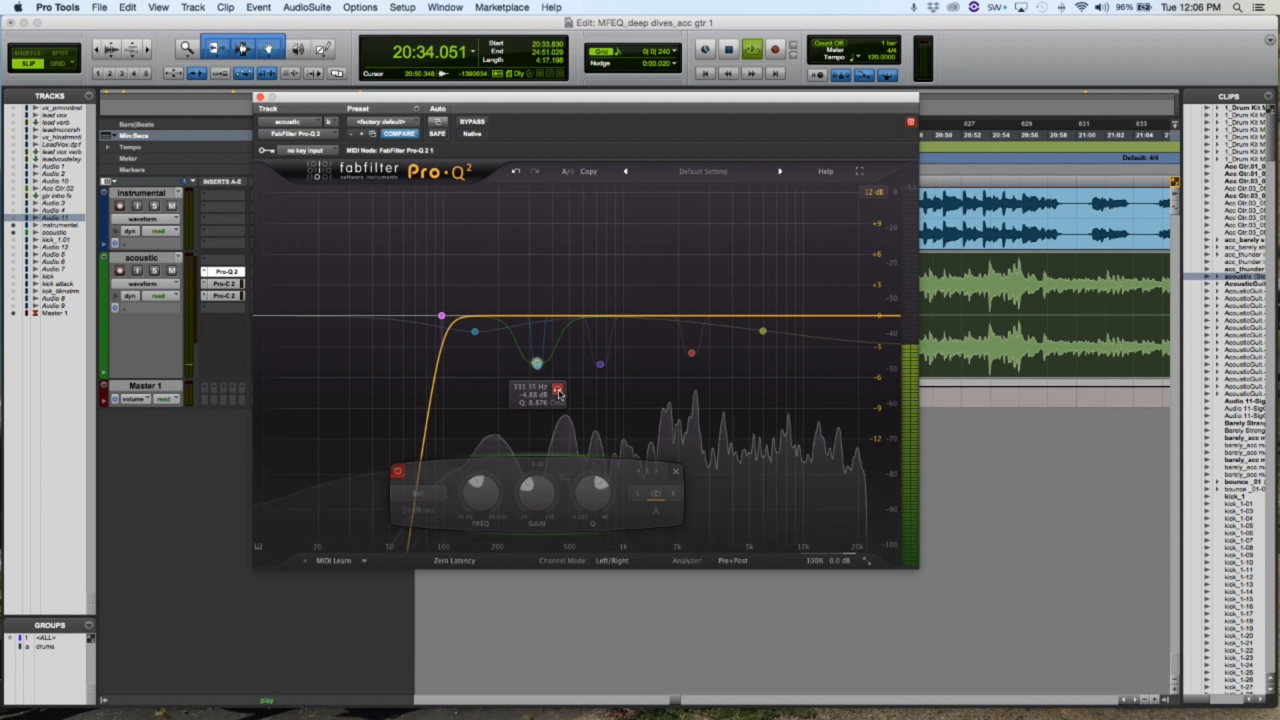
click(559, 394)
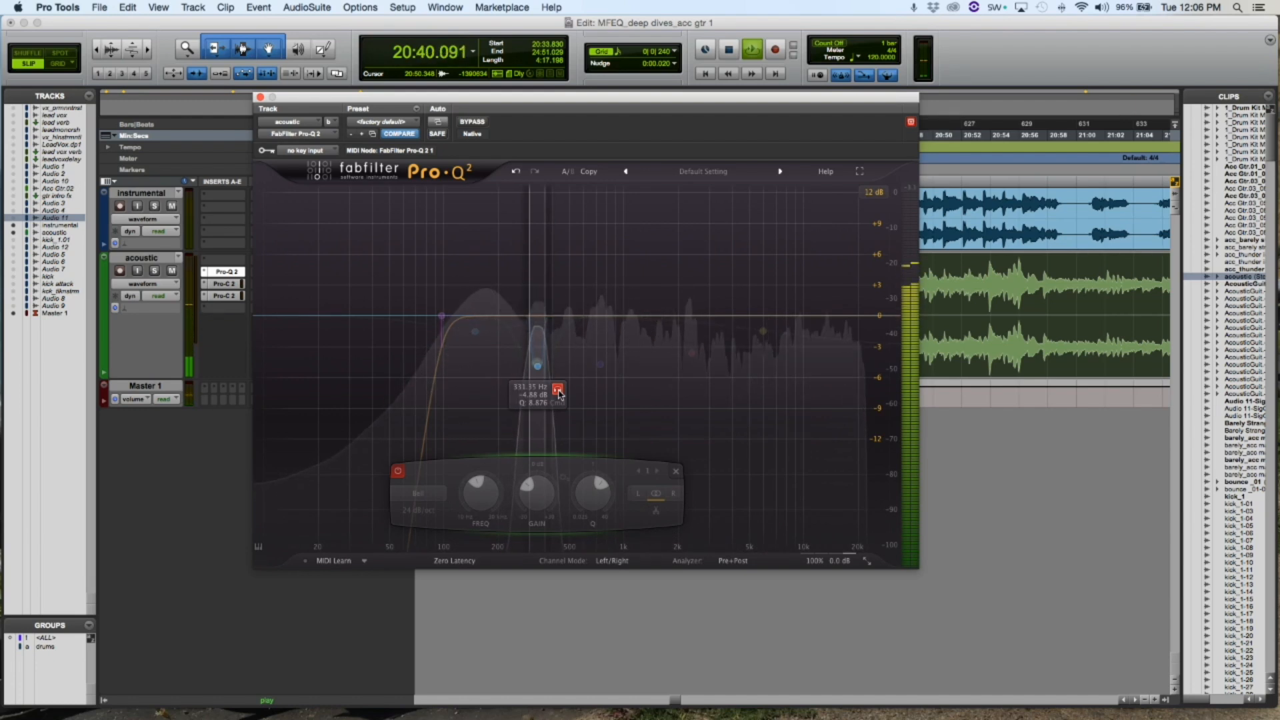
click(560, 393)
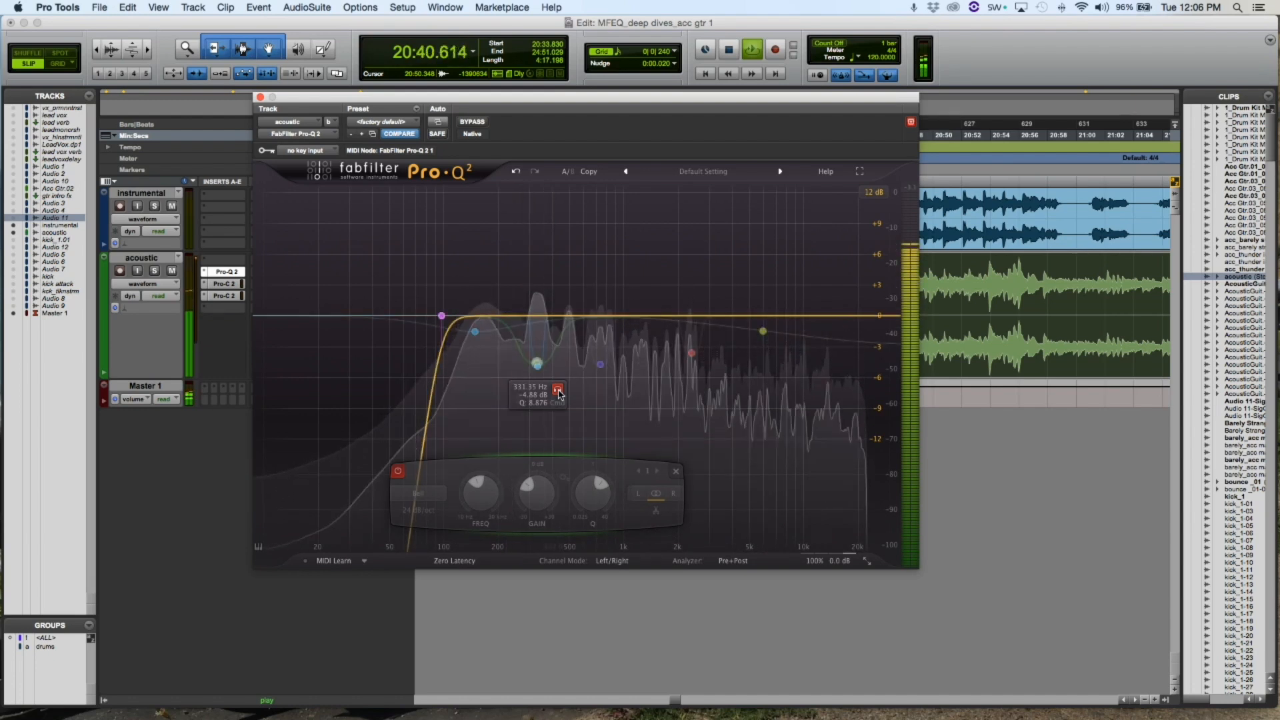
click(398, 472)
mouse_move(539, 354)
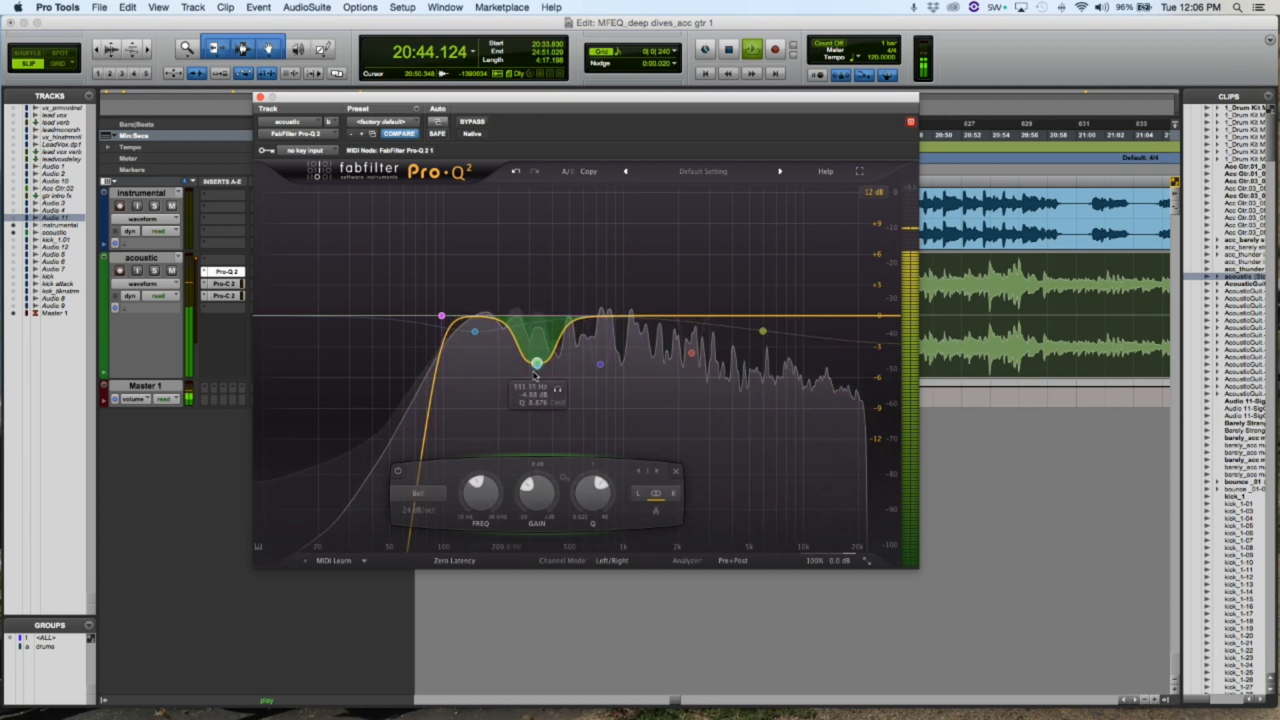
click(399, 469)
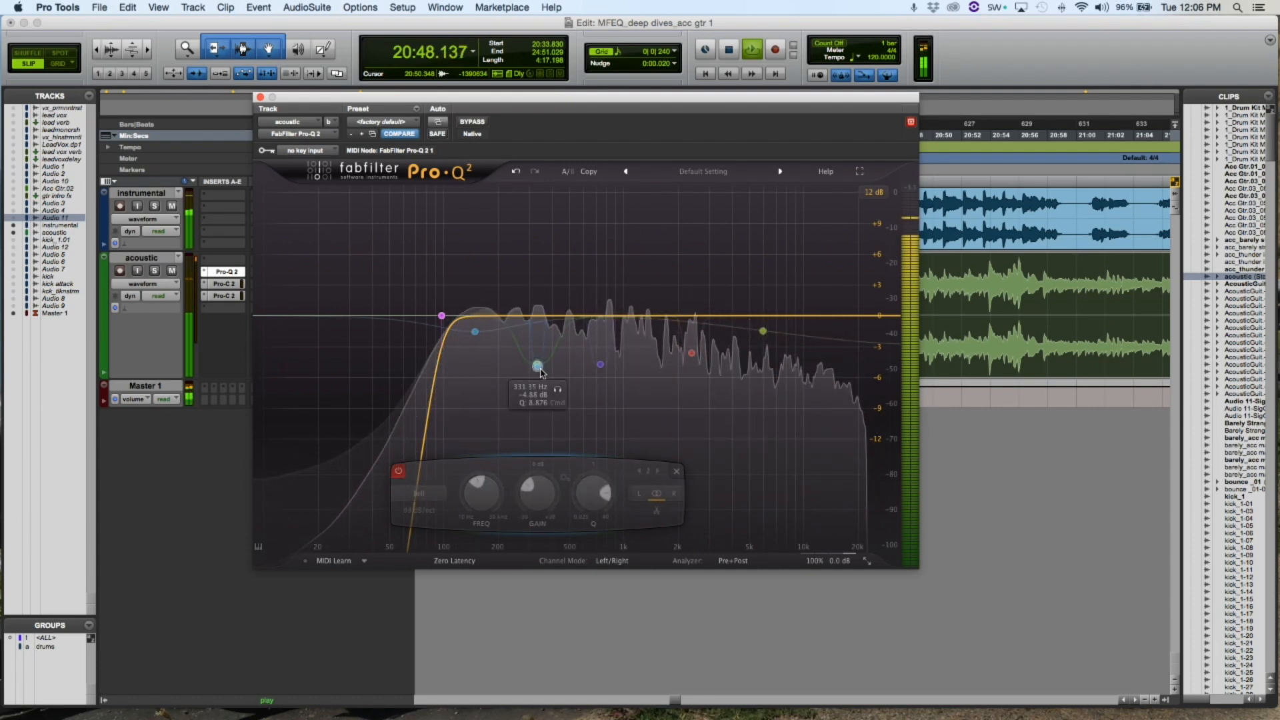
Enable the narrower bell cut near 330 Hz and compare playback with it on and off
click(399, 472)
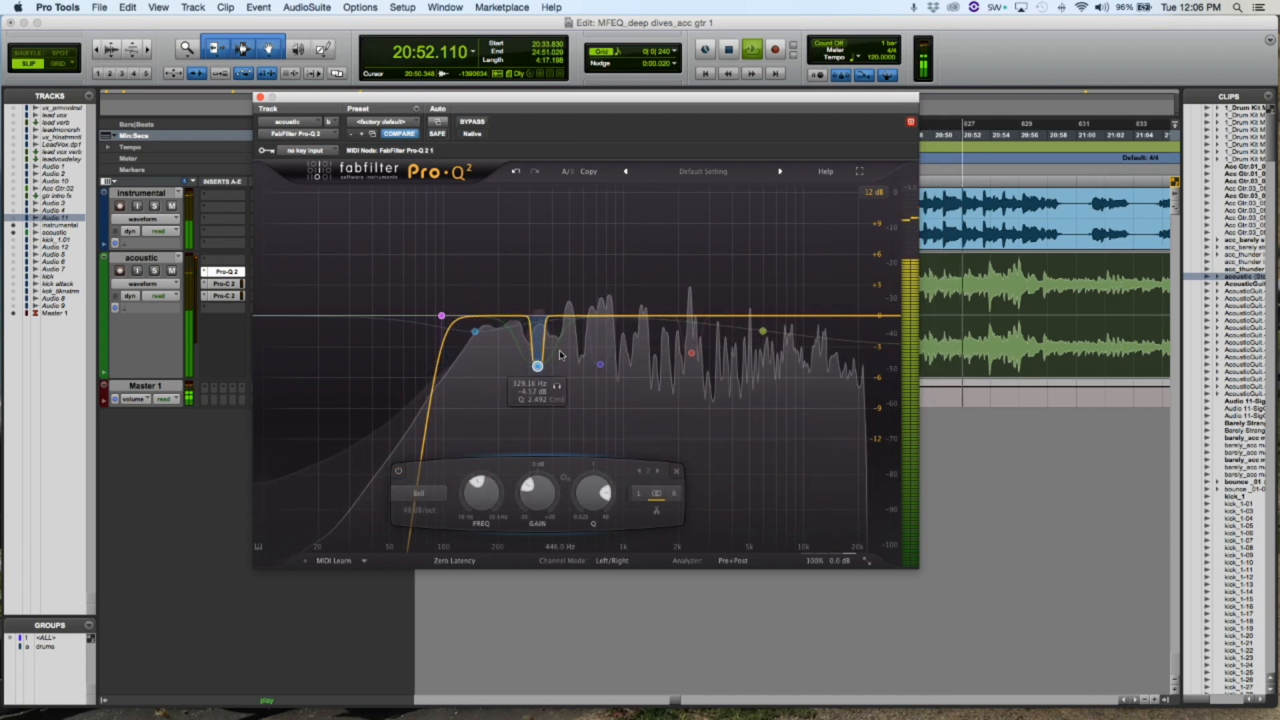
key(space)
key(space)
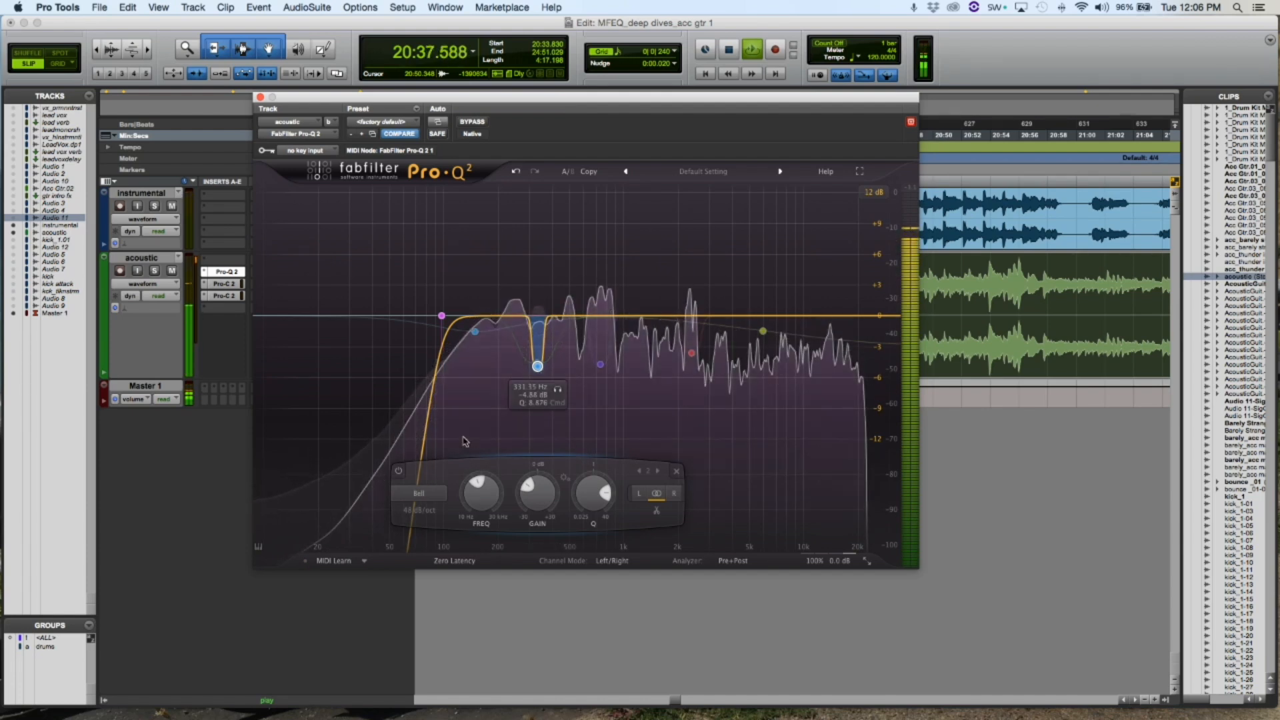
click(398, 473)
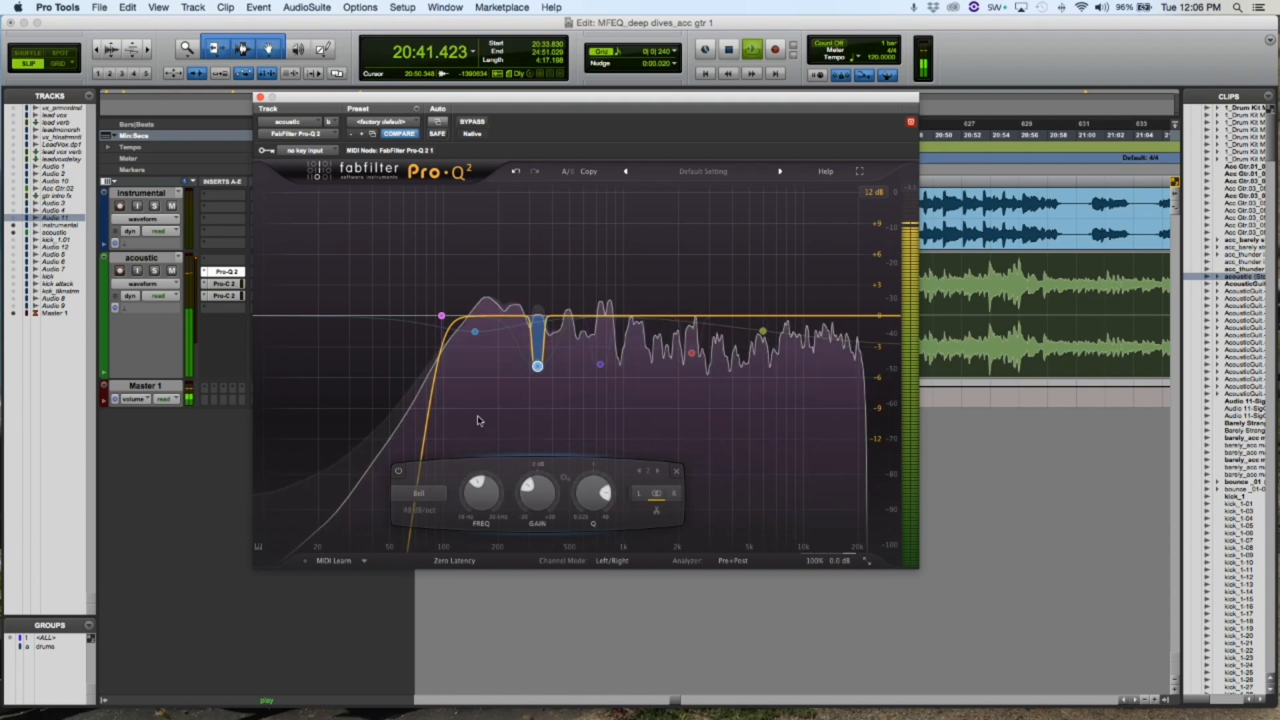
key(space)
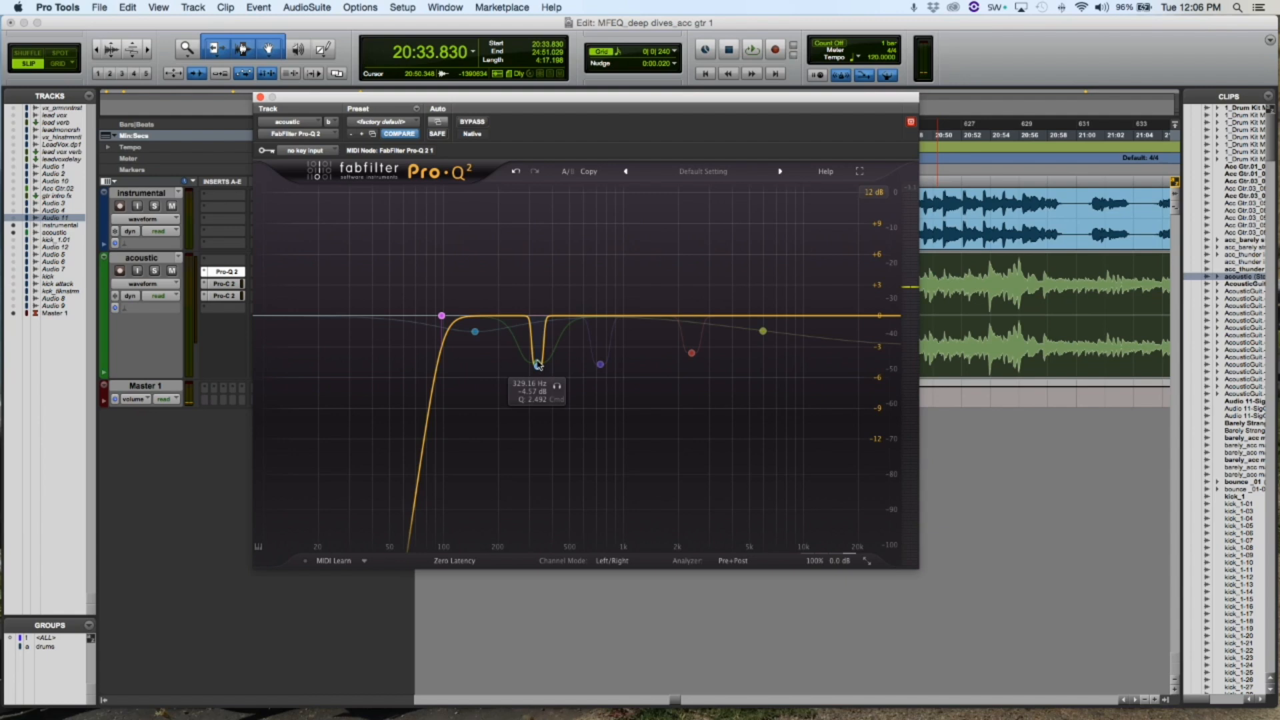
Enable both overlapping bell cuts near 330 Hz together and compare playback with and without them
key(space)
click(398, 472)
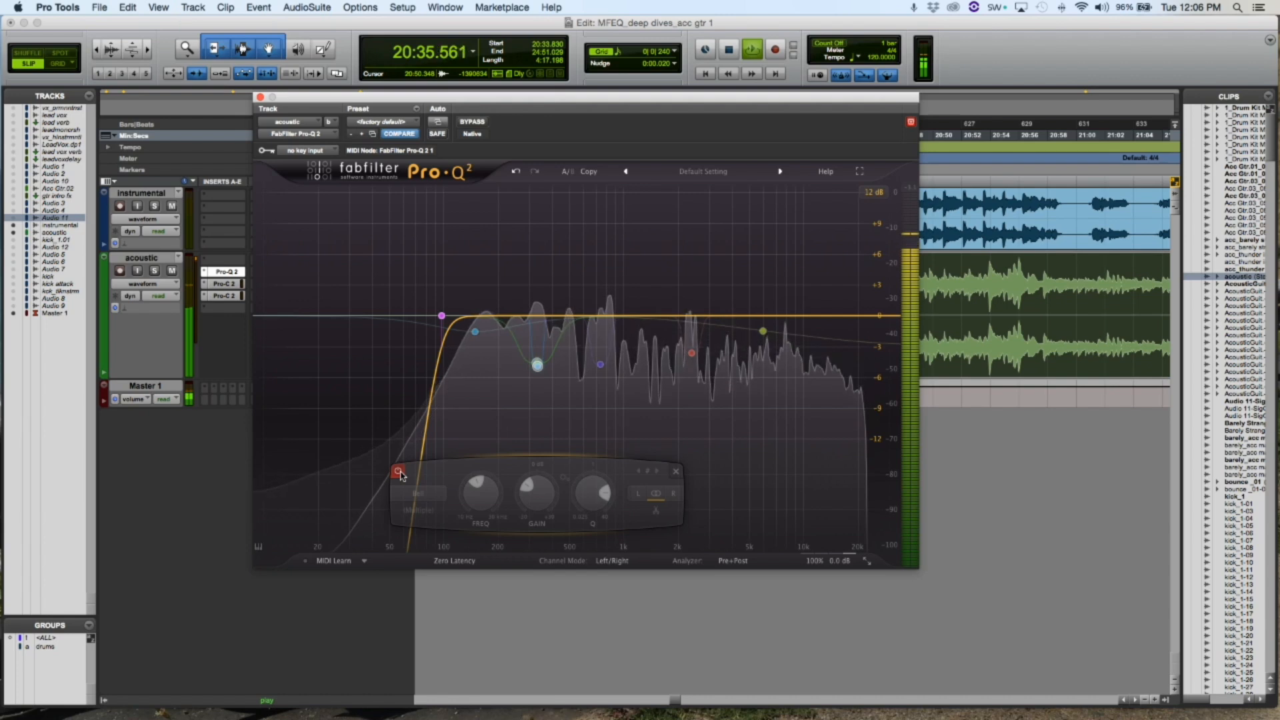
click(398, 472)
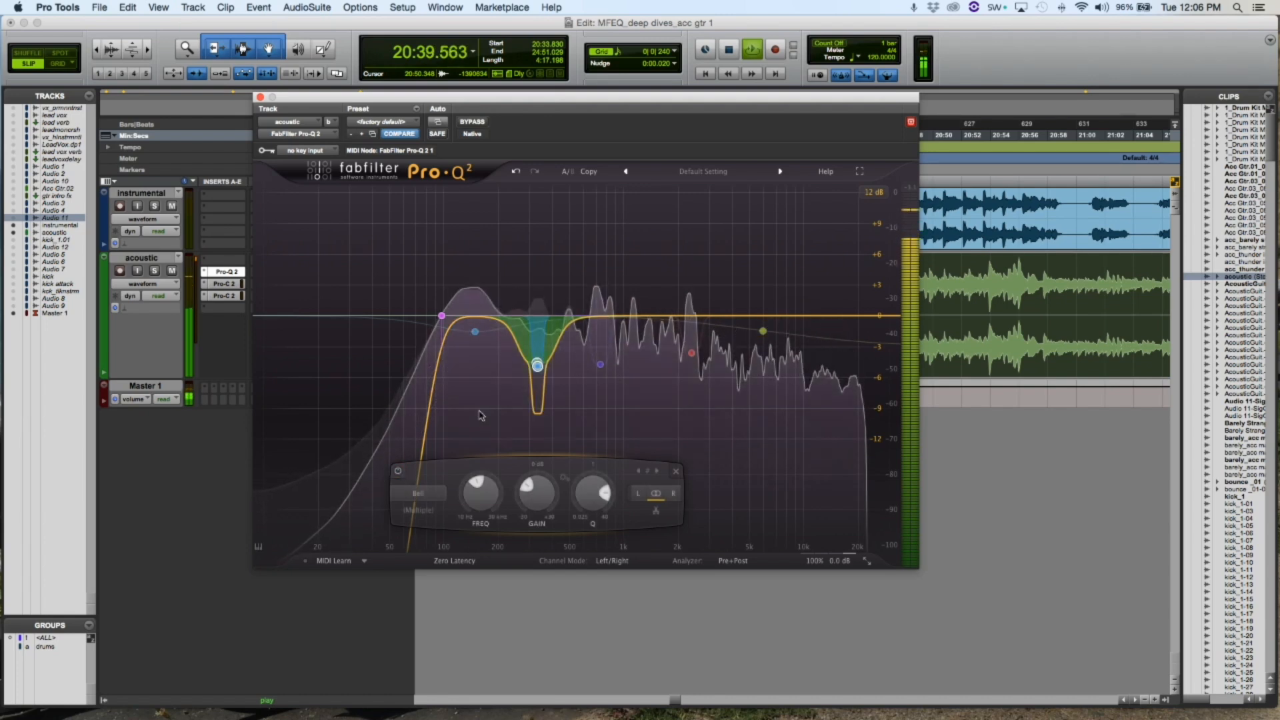
mouse_move(481, 415)
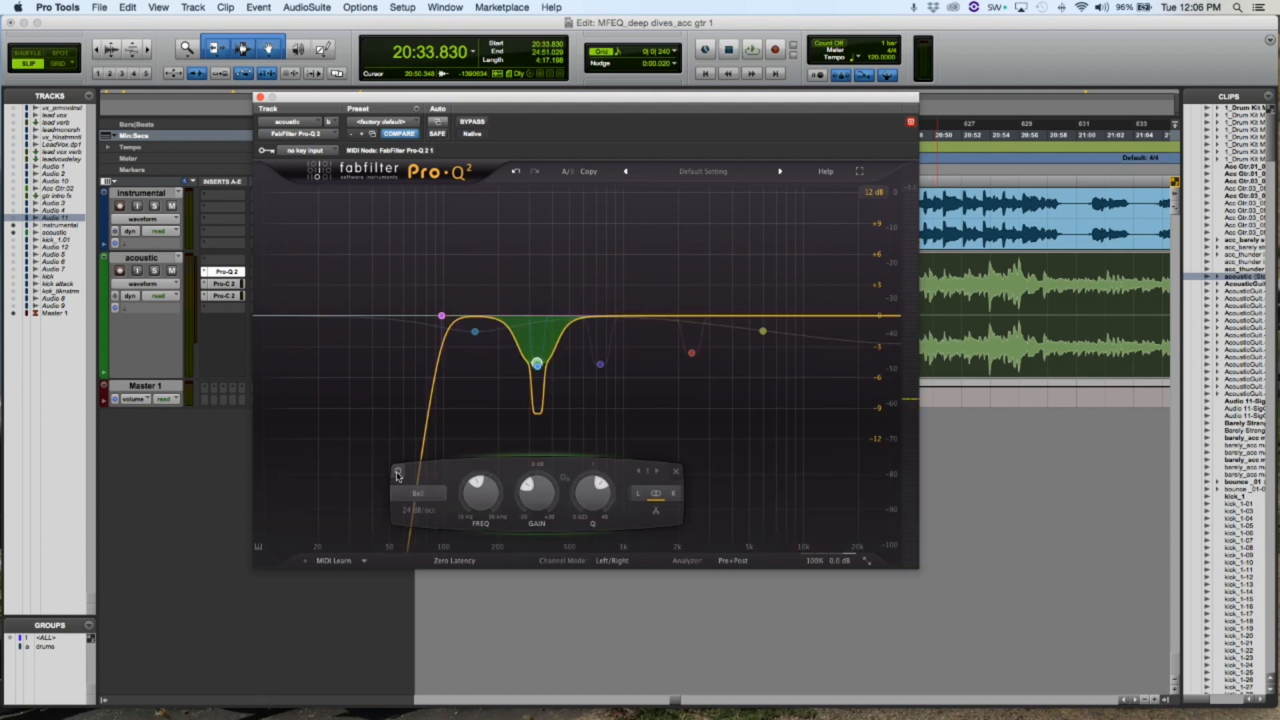
key(space)
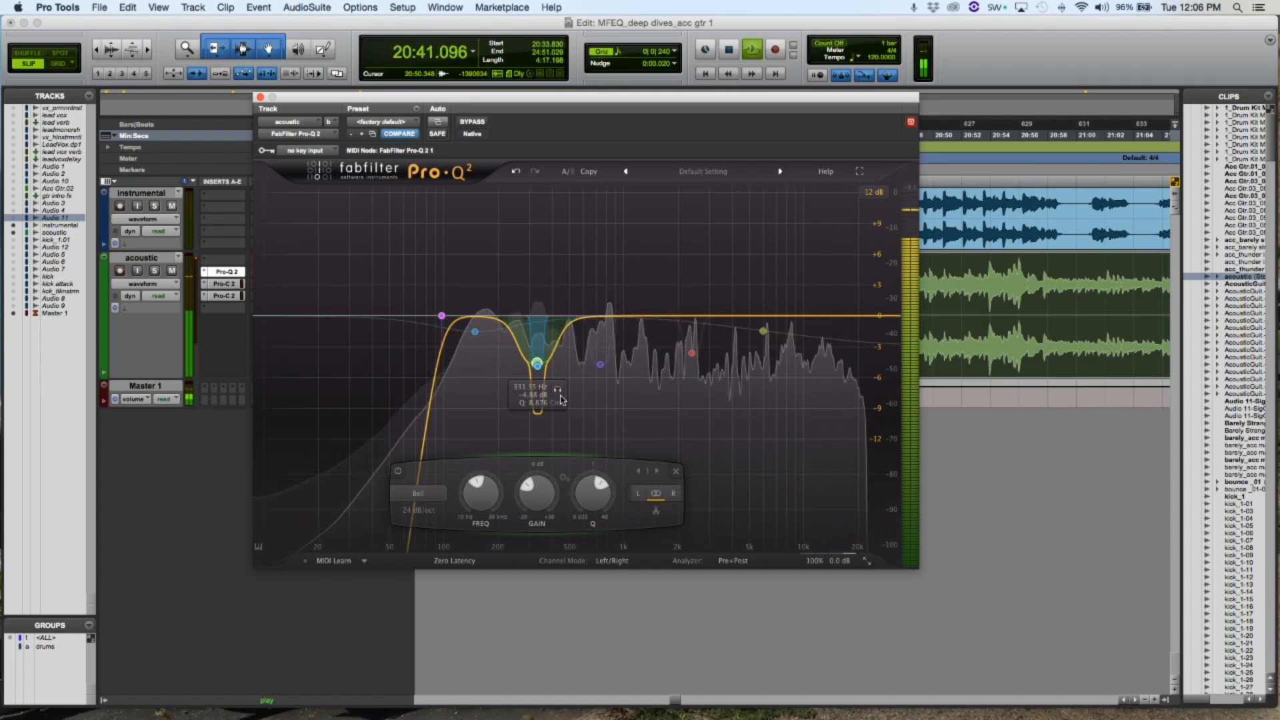
key(space)
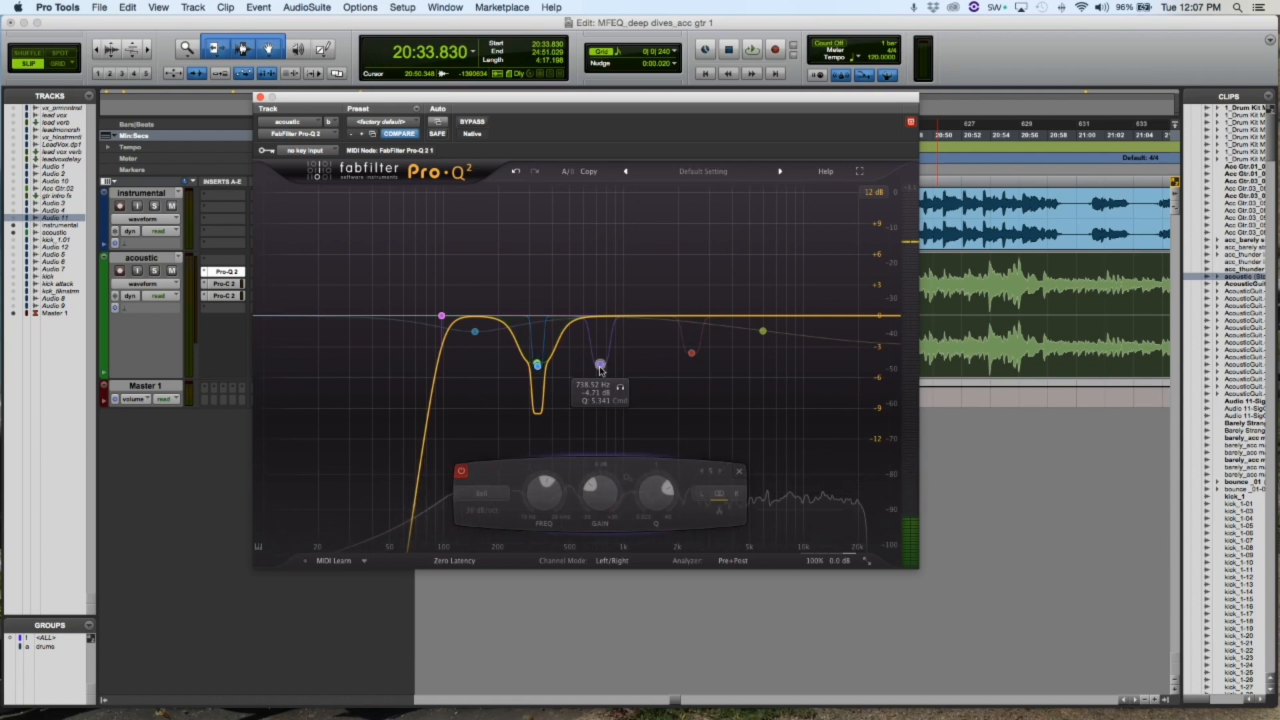
Audition the bell band near 740 Hz in solo, then enable its cut during playback
click(620, 389)
key(space)
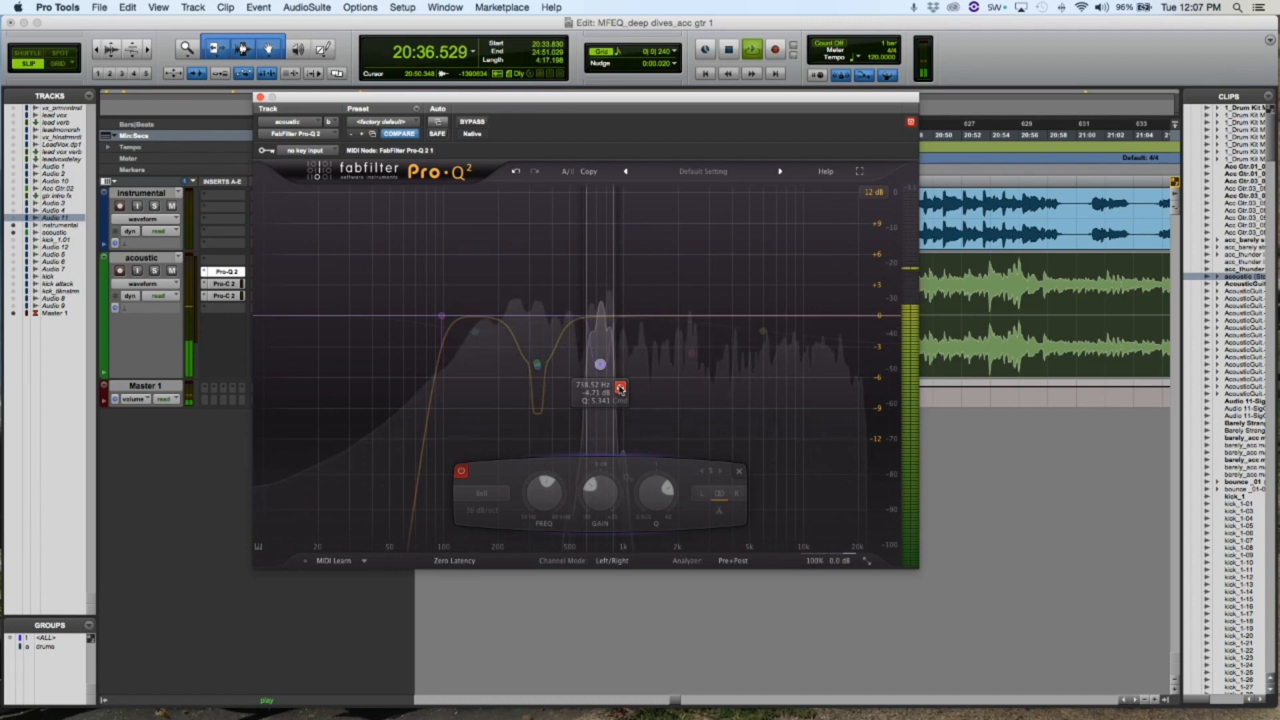
click(620, 388)
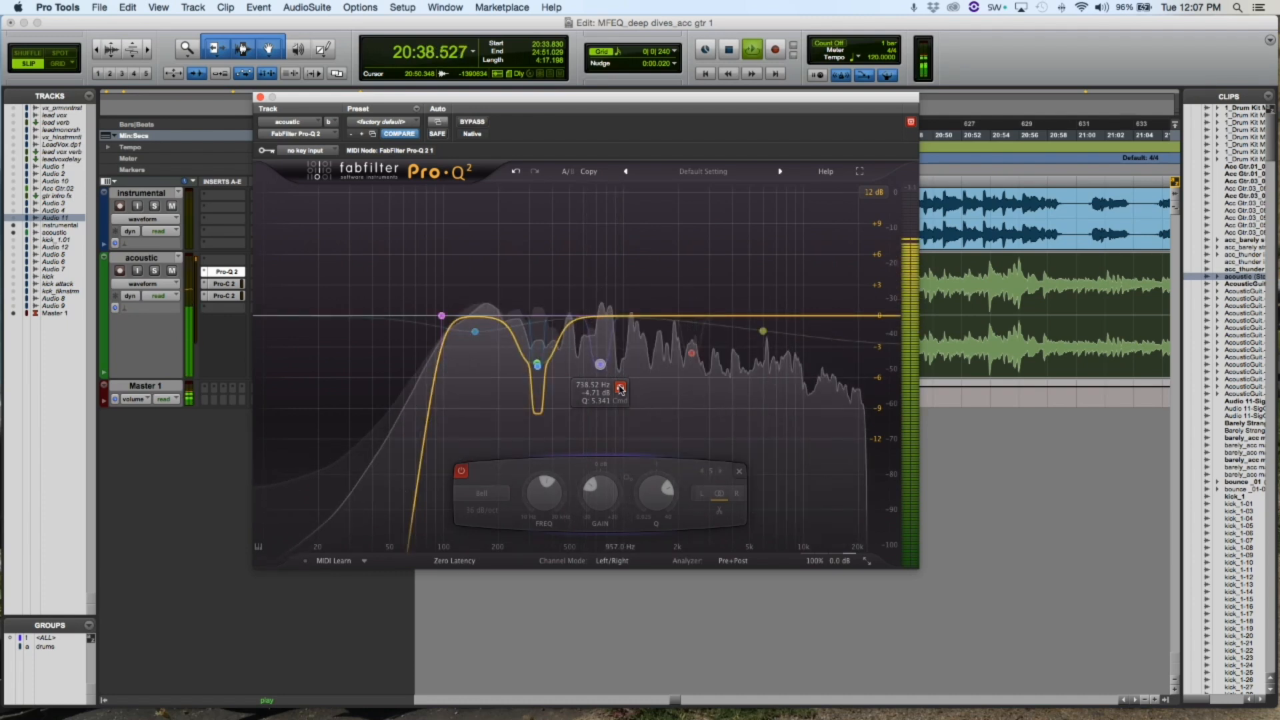
click(462, 472)
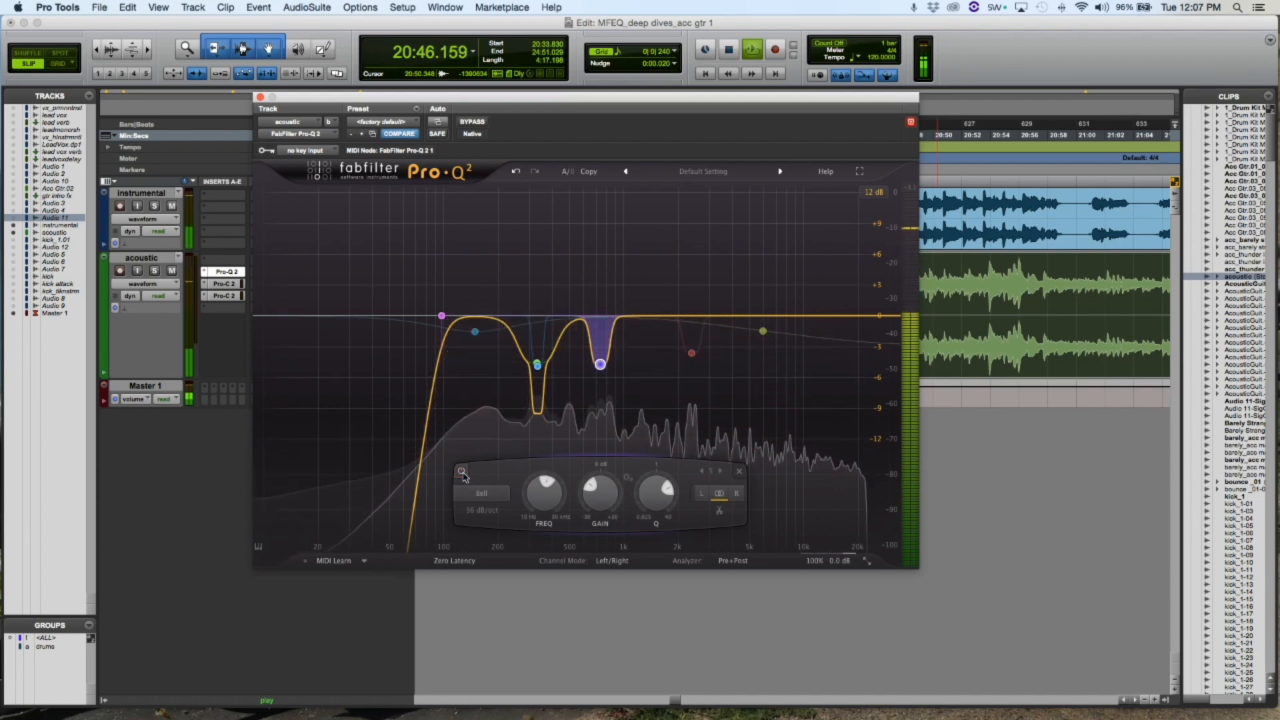
key(space)
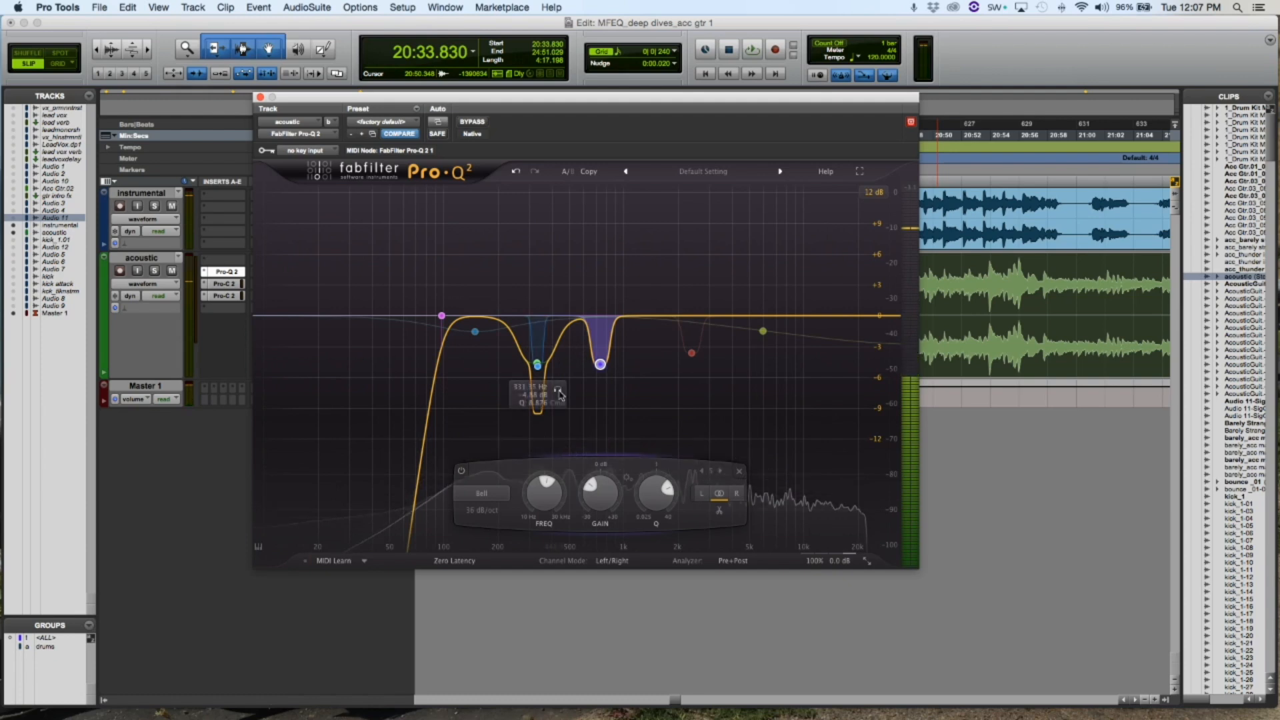
Play the section with the bell band near 740 Hz in solo, then listen to its cut within the full signal
key(space)
click(620, 388)
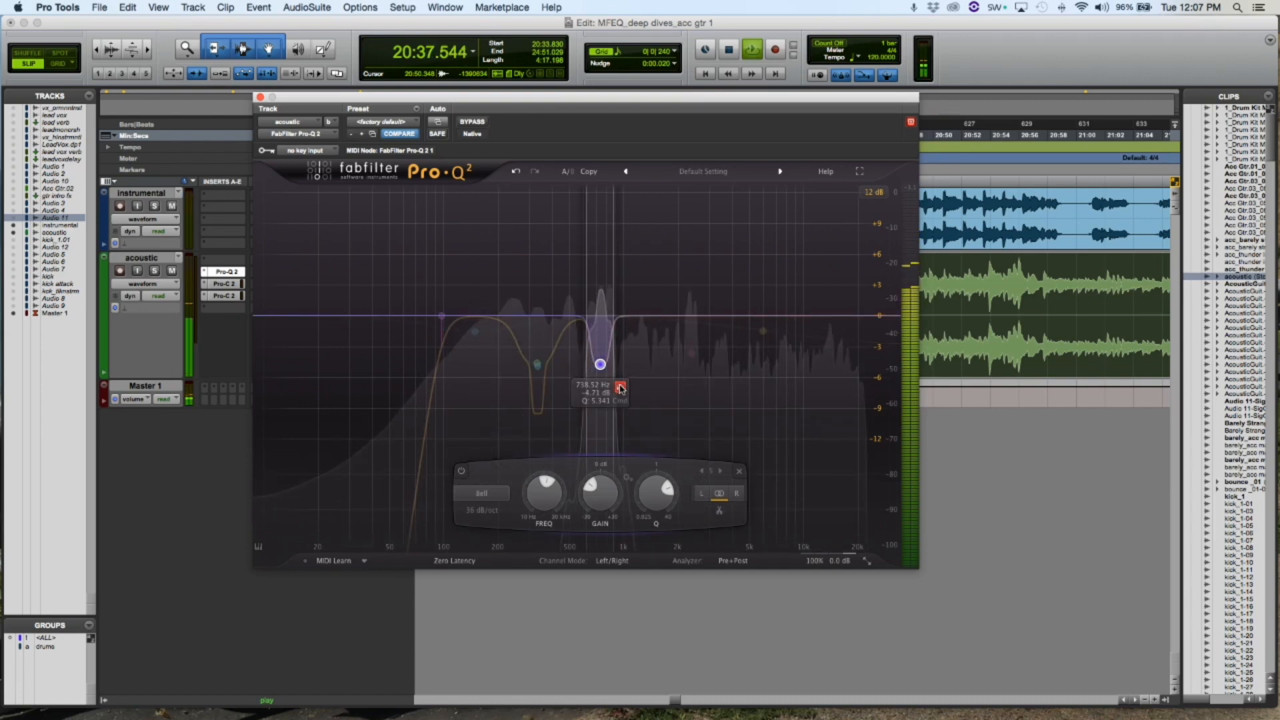
click(620, 388)
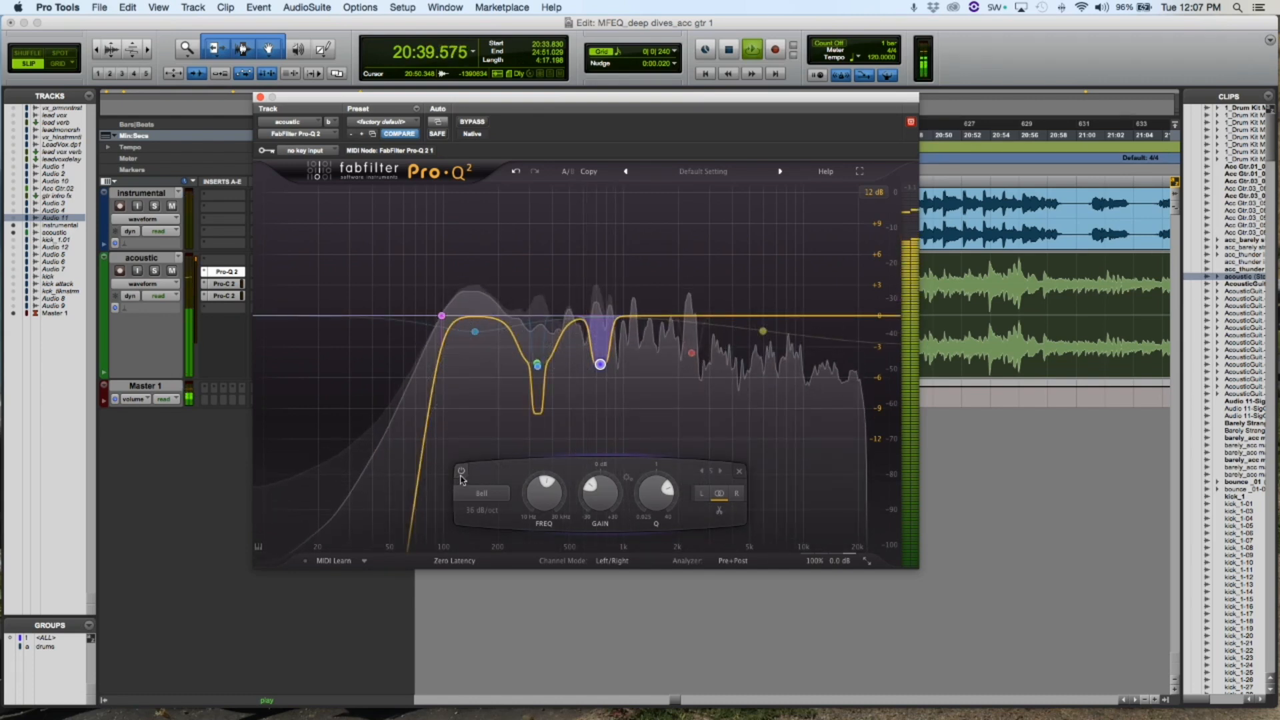
key(space)
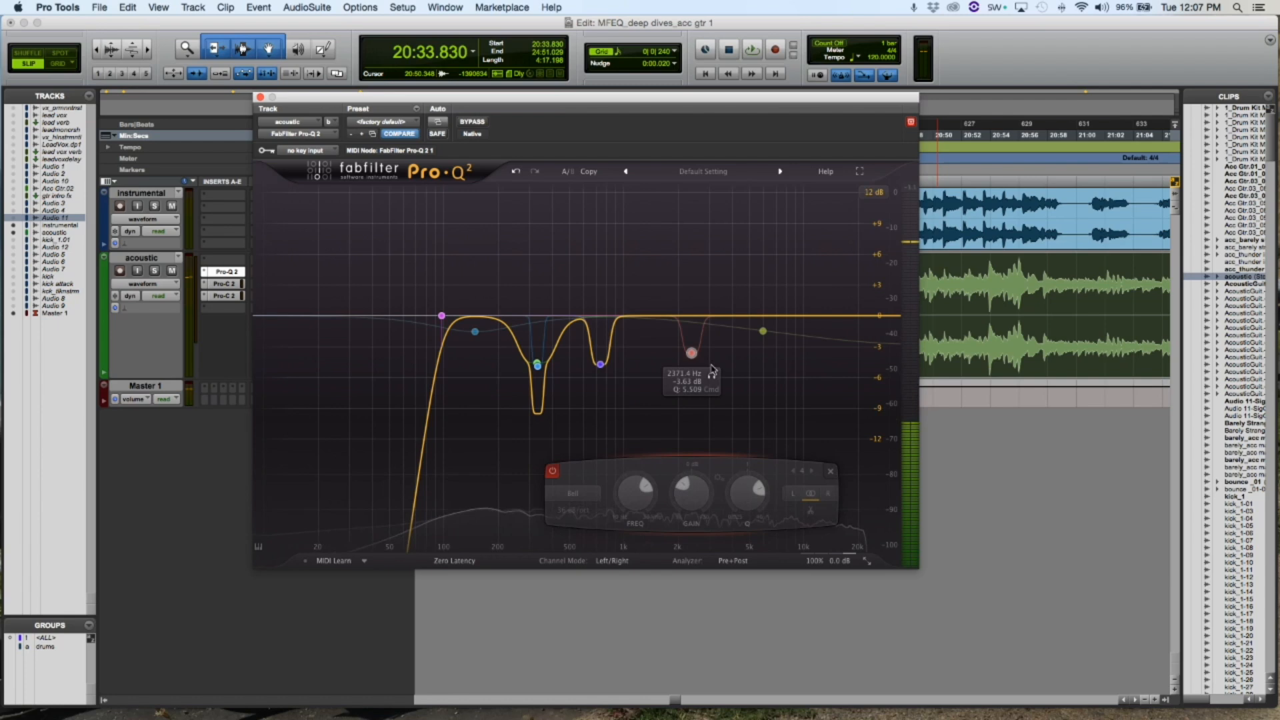
Audition the bell band near 2371 Hz in solo, then enable its cut during playback
click(712, 376)
key(space)
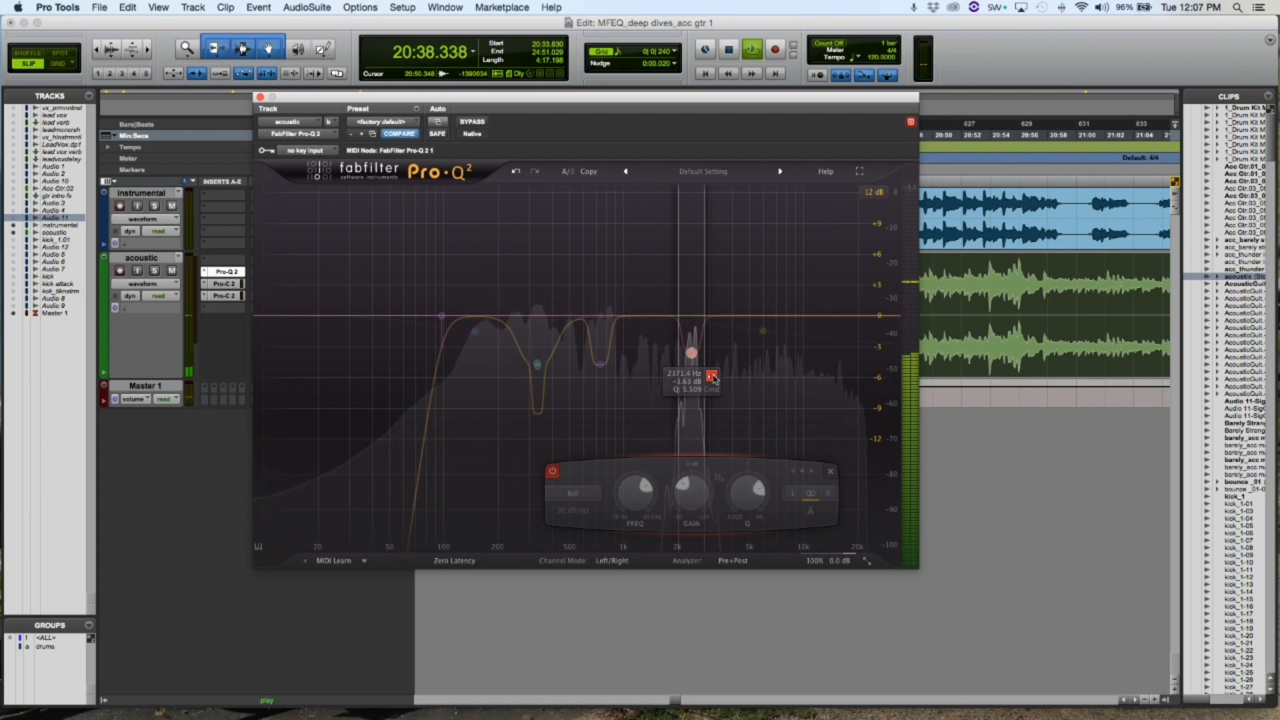
click(712, 376)
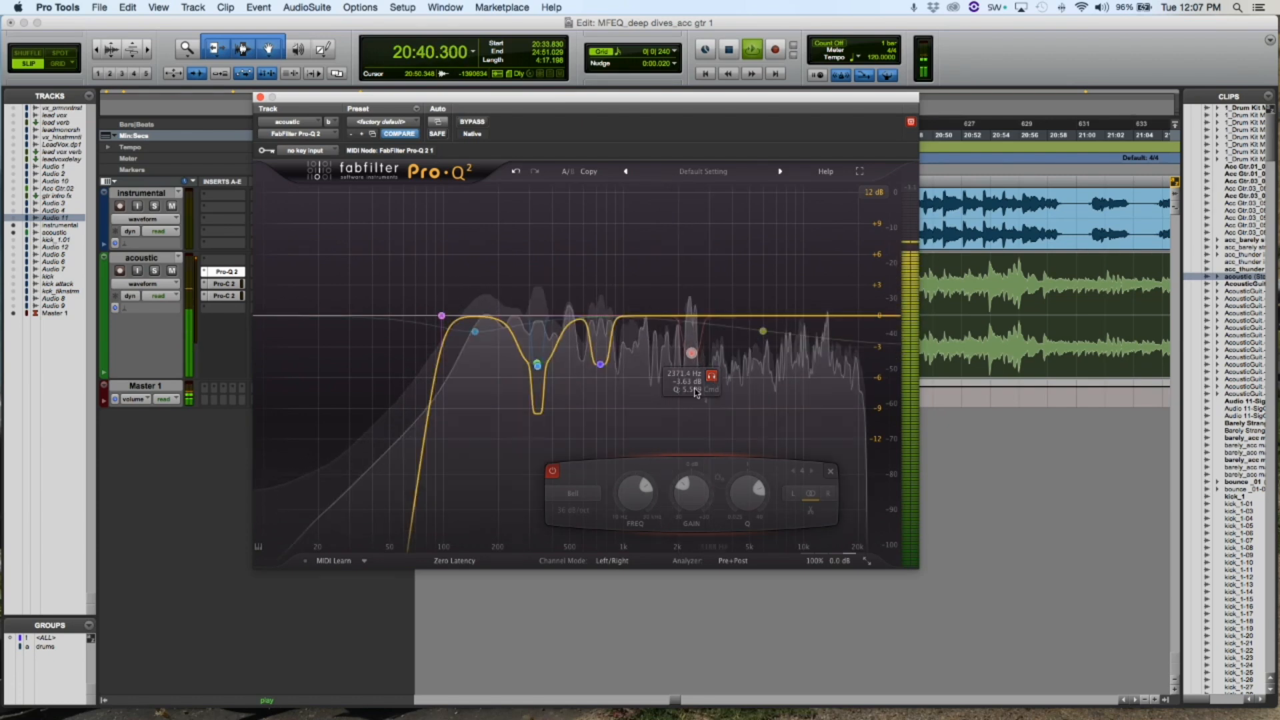
click(712, 376)
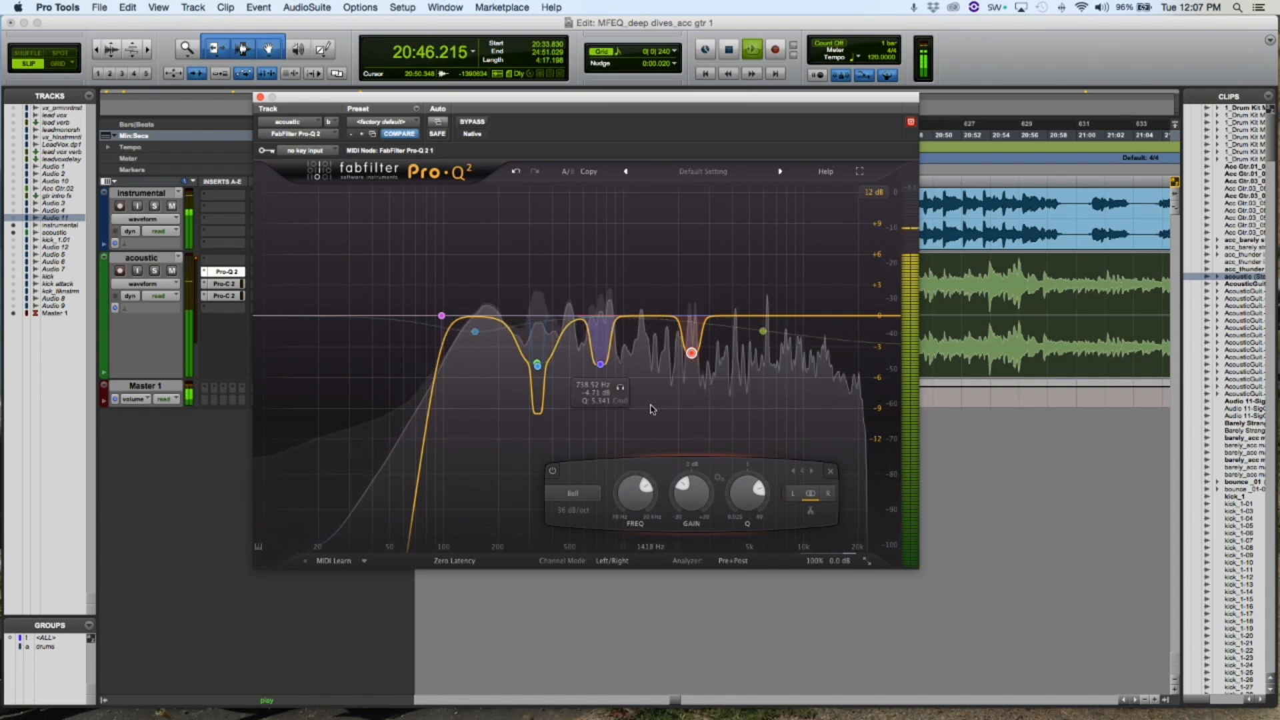
key(space)
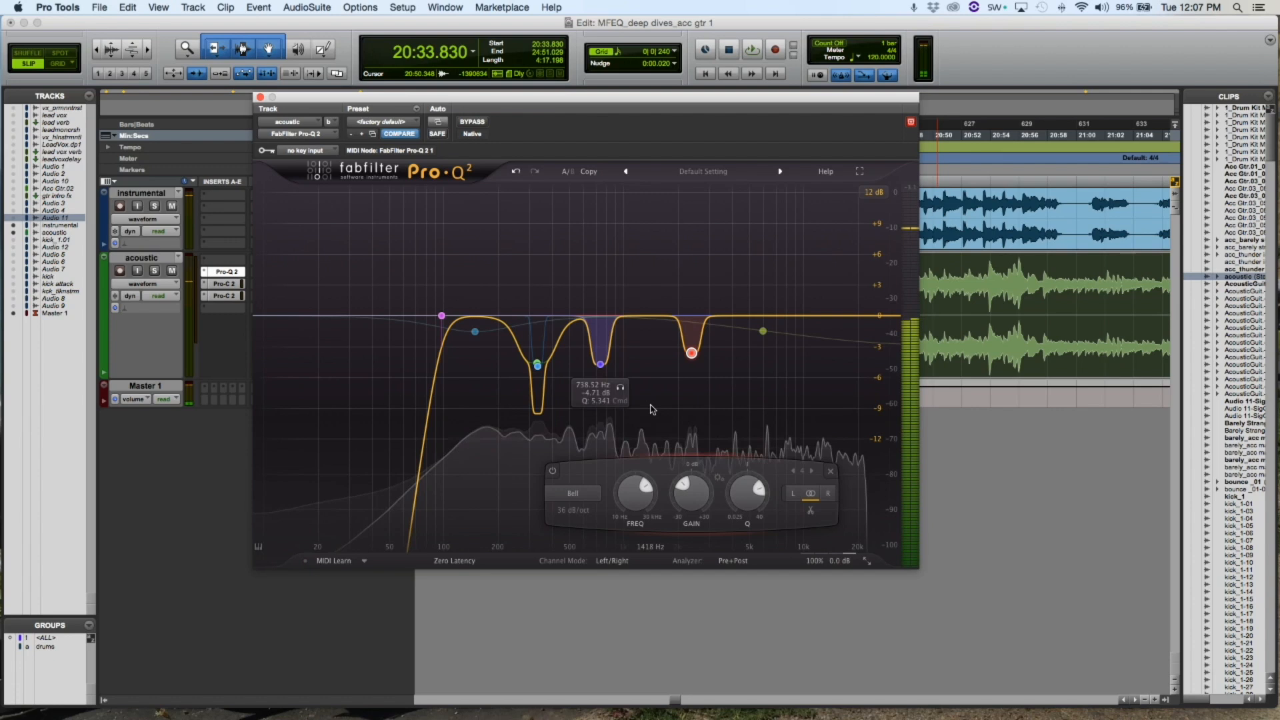
Audition the wide bell band near 149 Hz in solo, then enable its cut during playback
click(475, 331)
click(494, 357)
key(space)
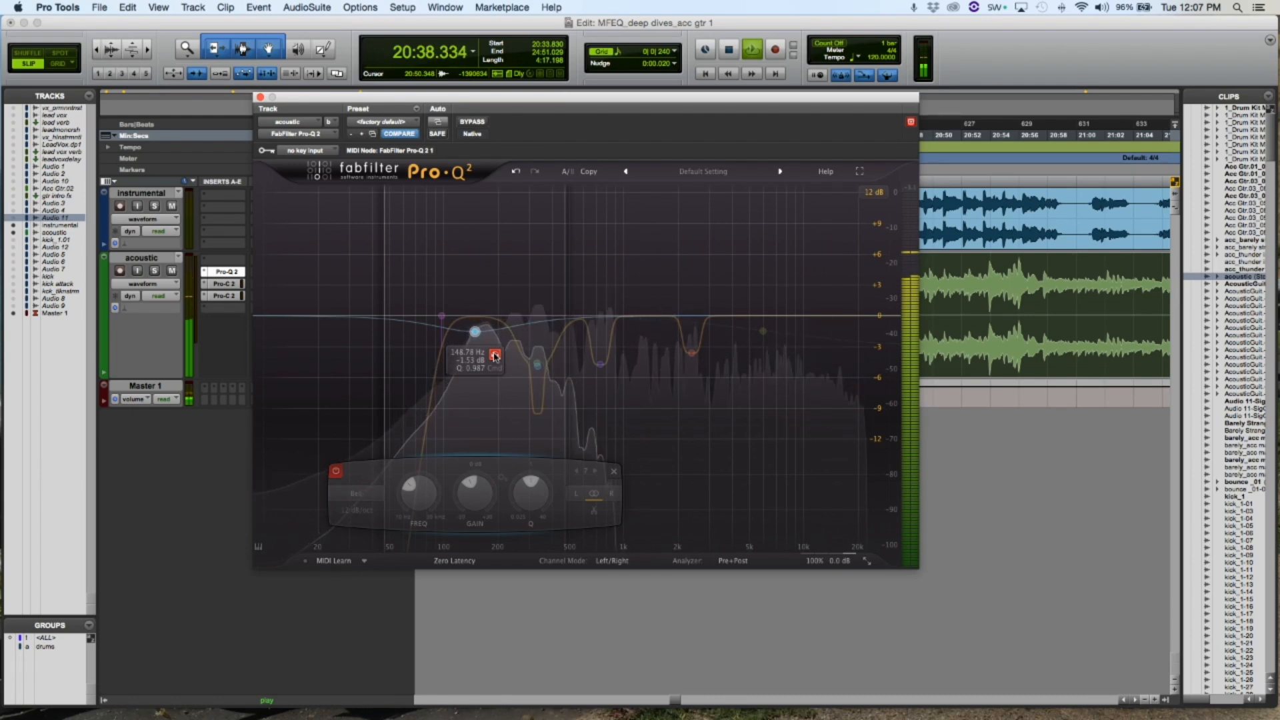
click(494, 357)
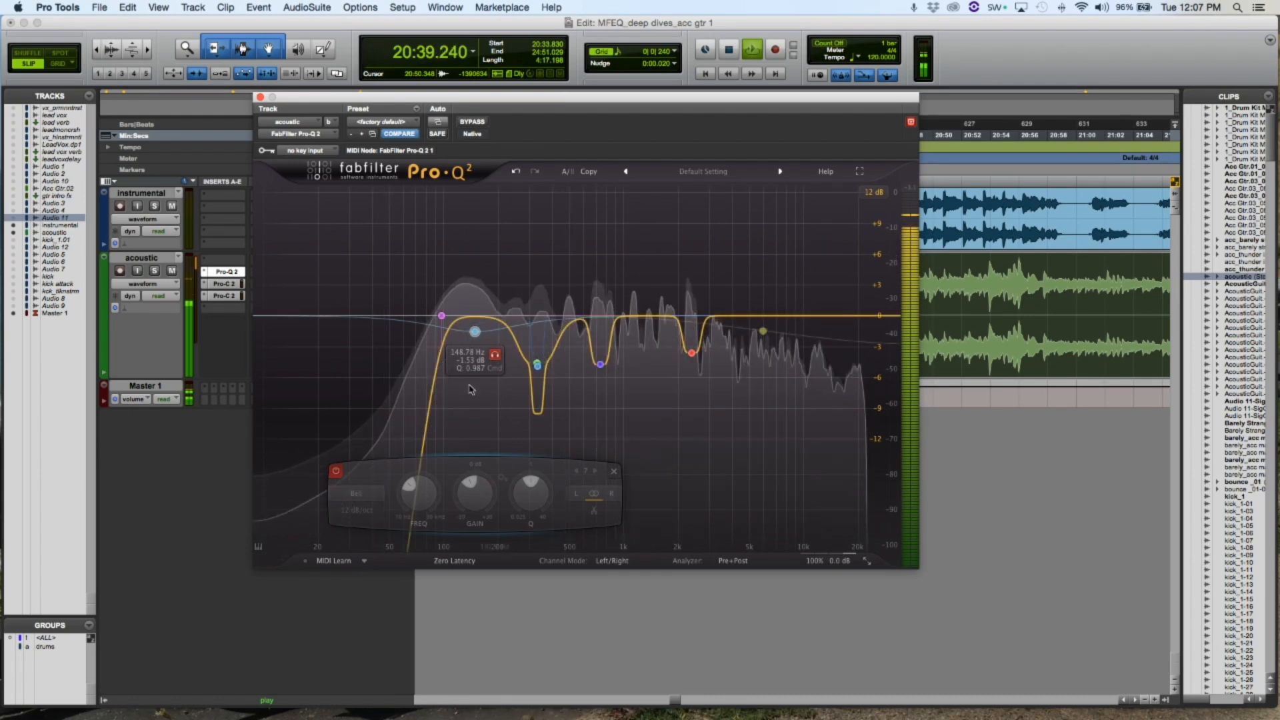
click(337, 472)
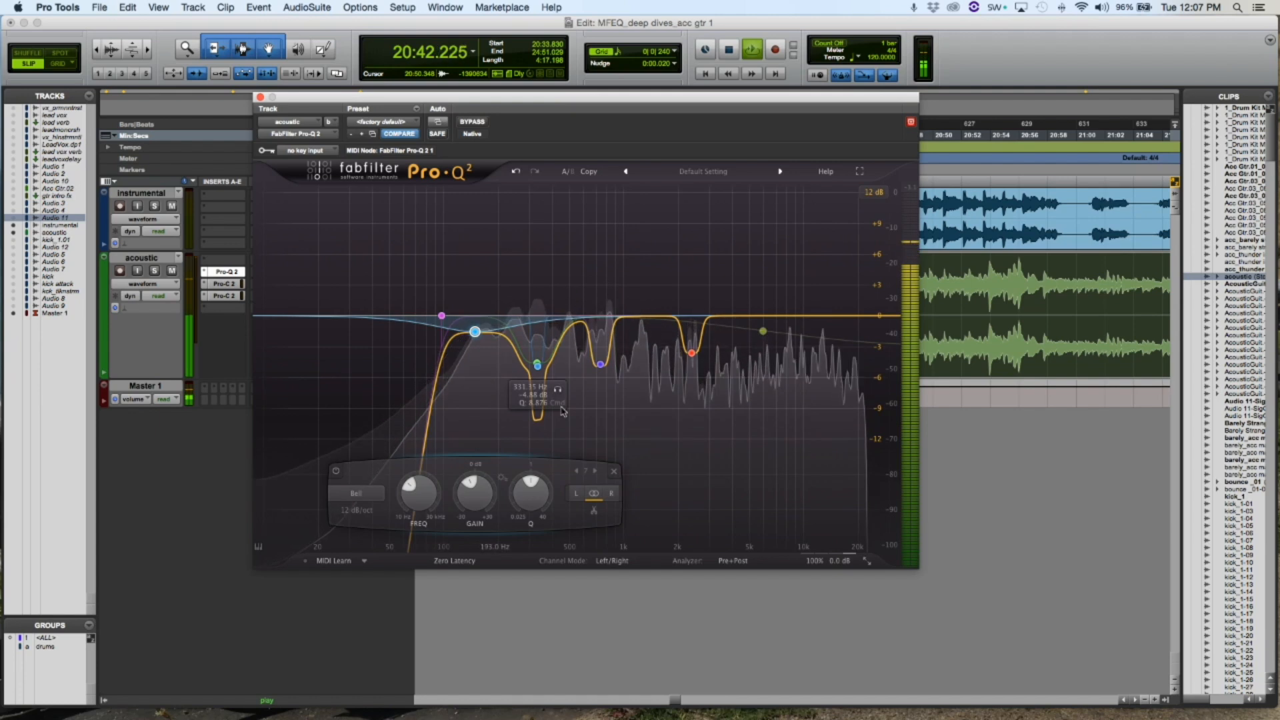
Audition the high shelf near 5.9 kHz in solo, then enable its cut during playback
click(764, 332)
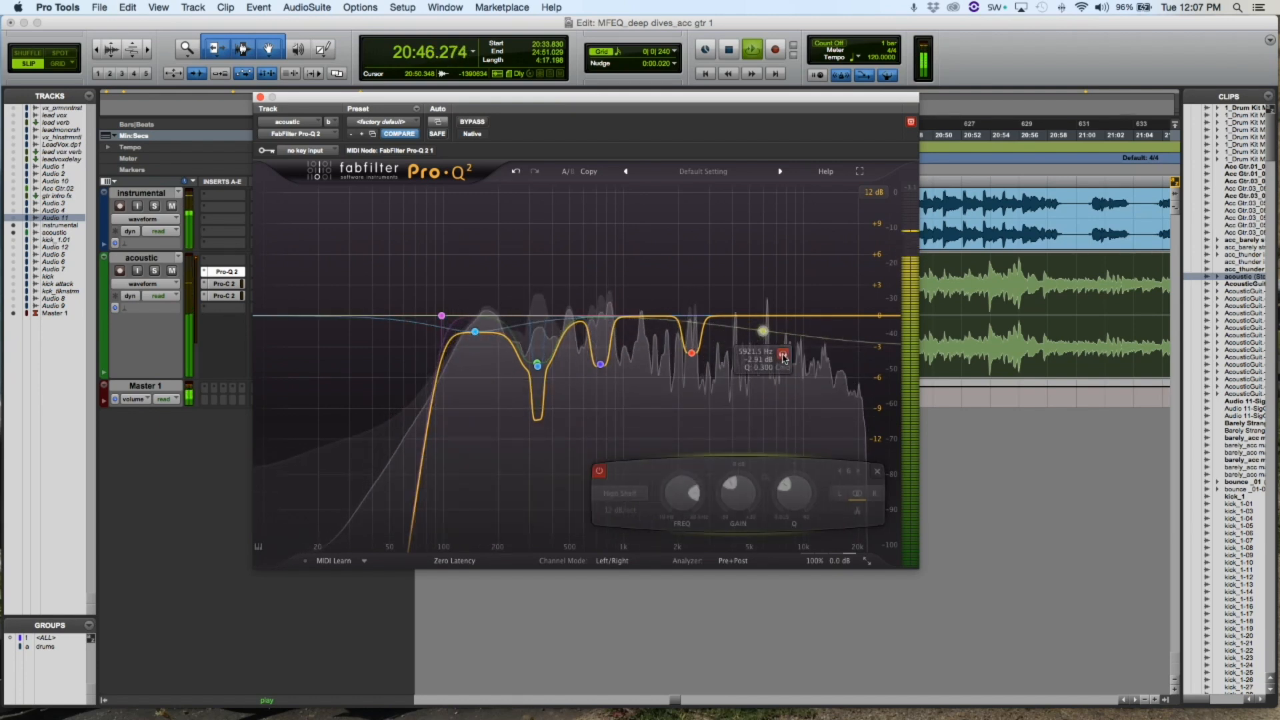
key(space)
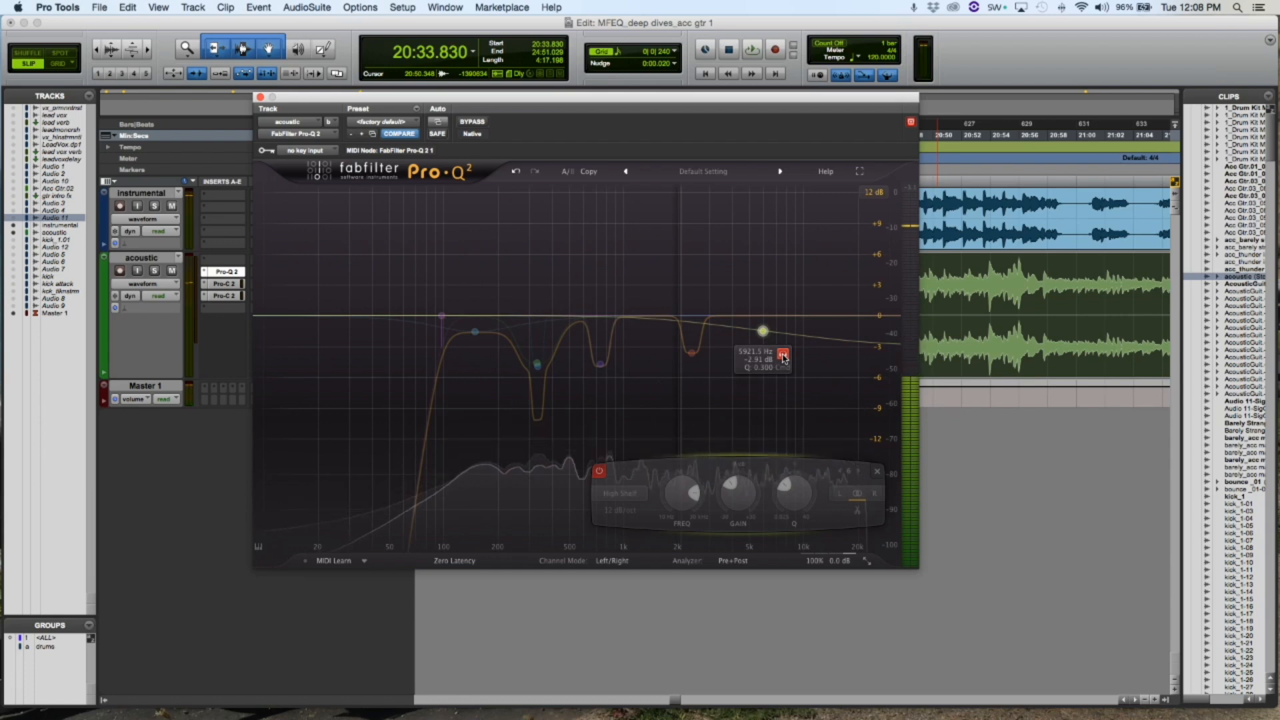
key(space)
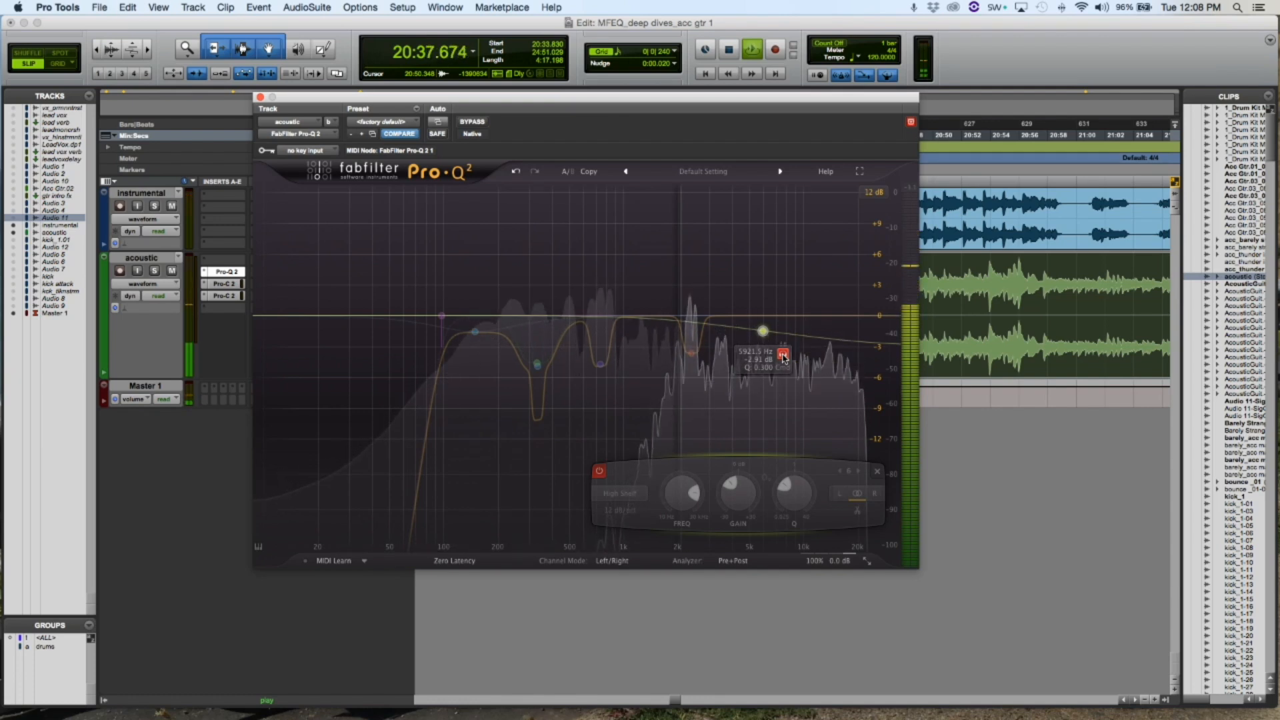
click(785, 357)
click(600, 472)
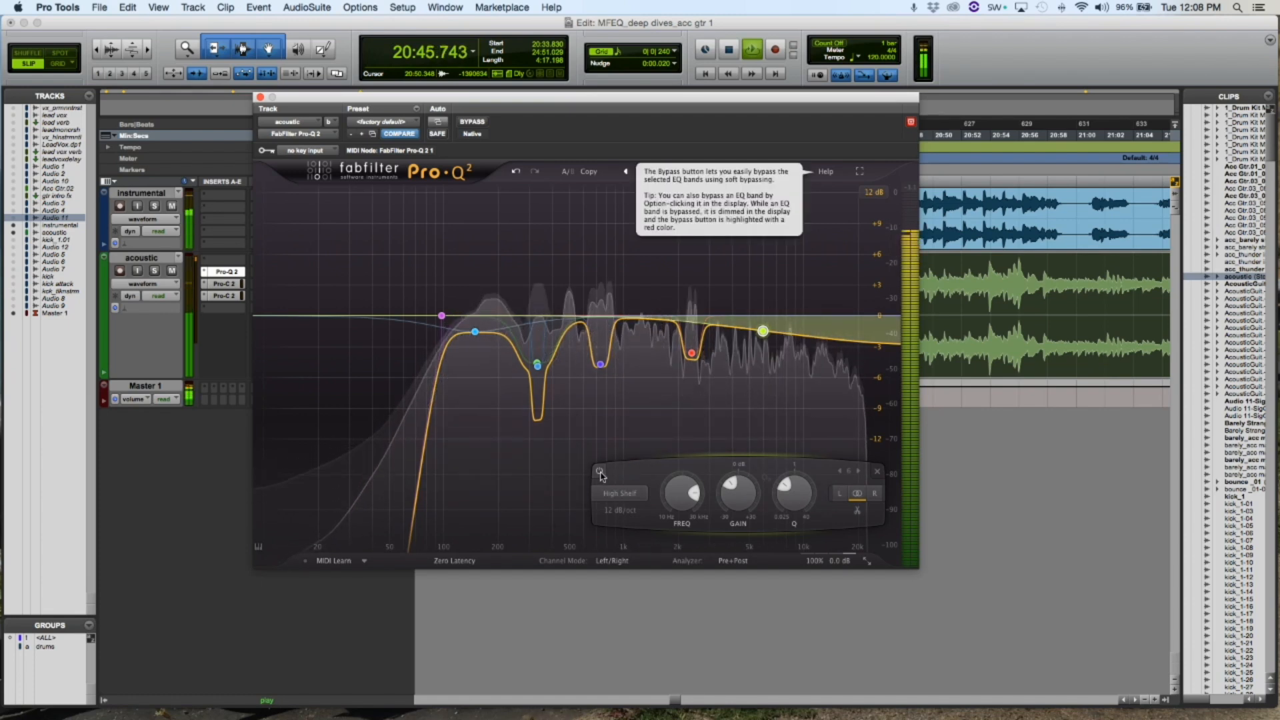
key(space)
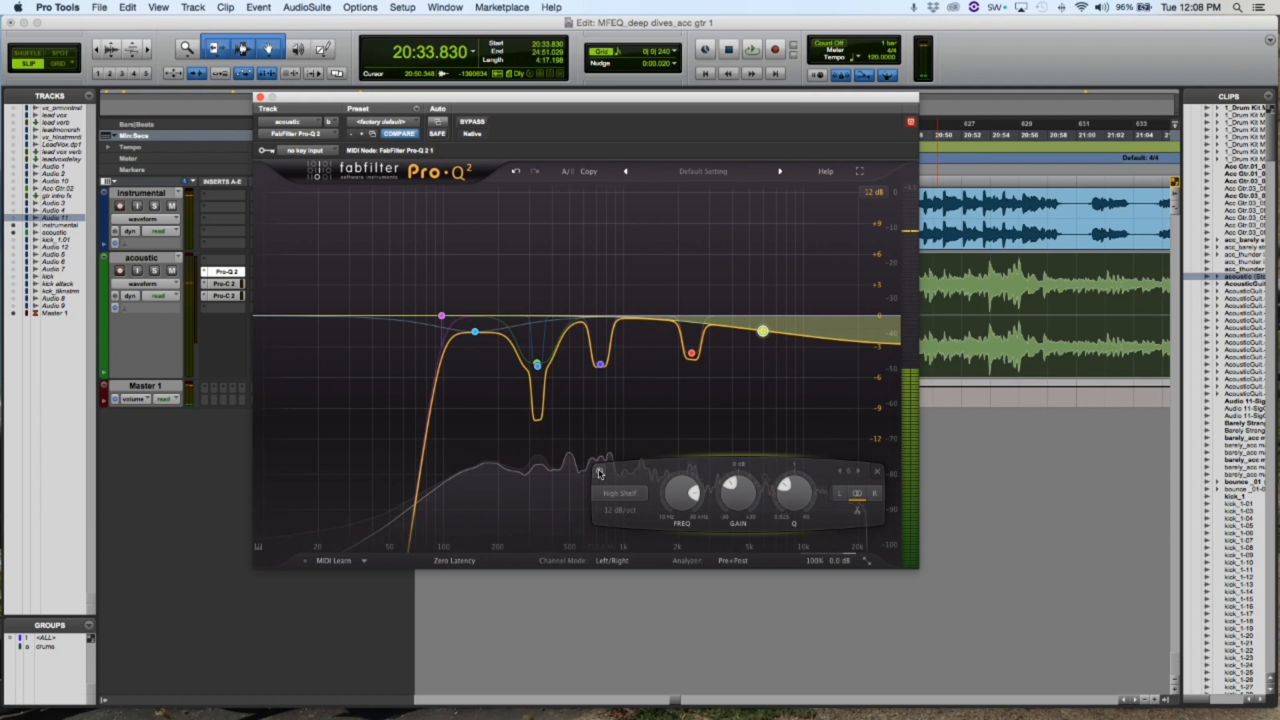
Compare playback with the high shelf bypassed and enabled
click(600, 473)
key(space)
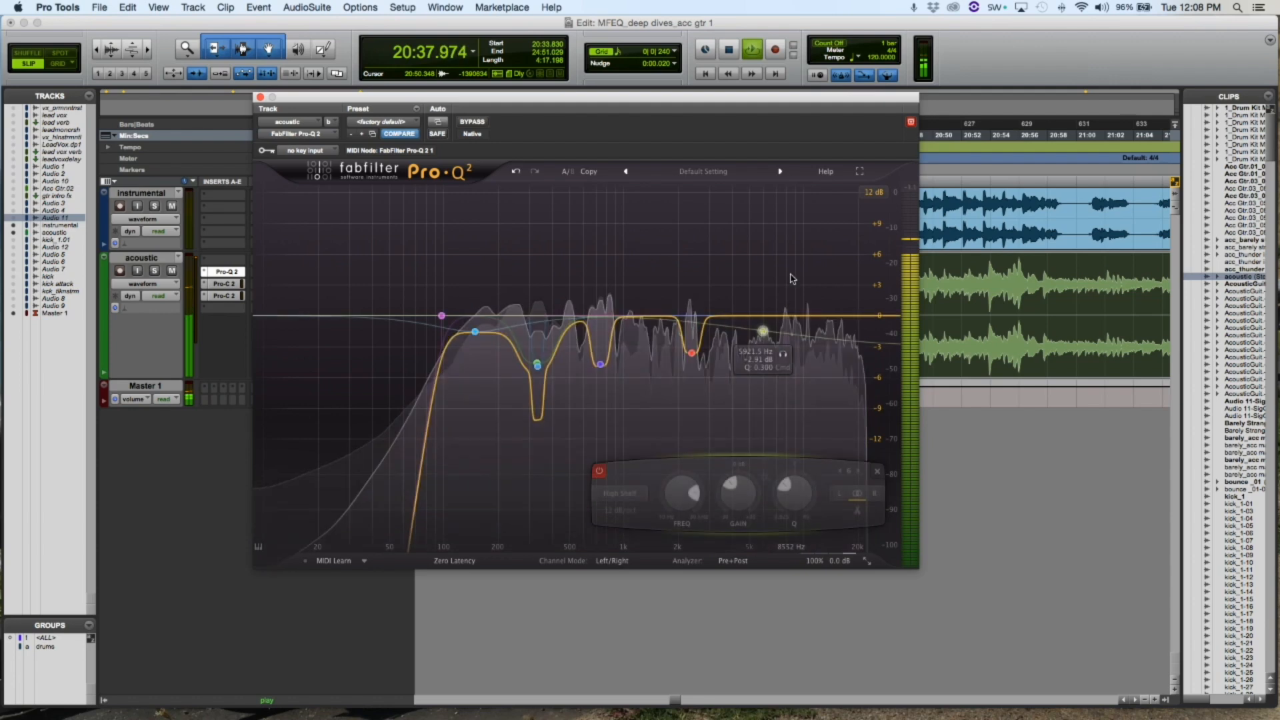
click(600, 472)
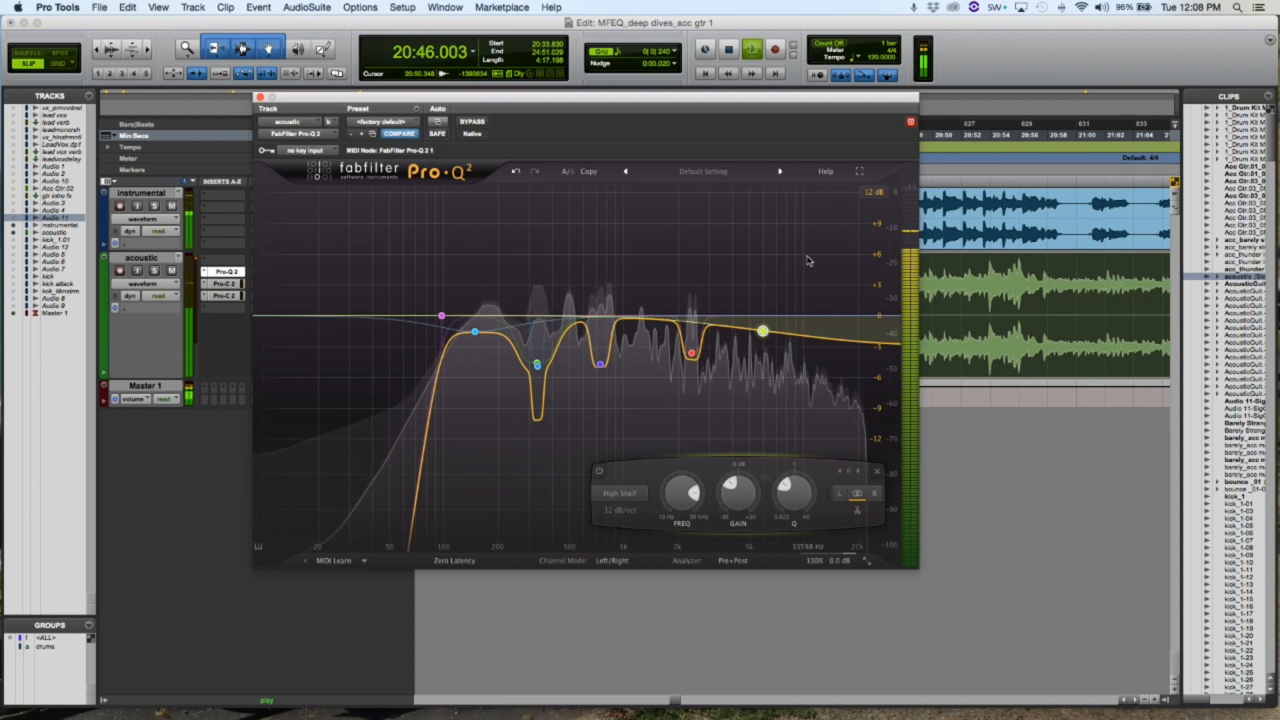
key(space)
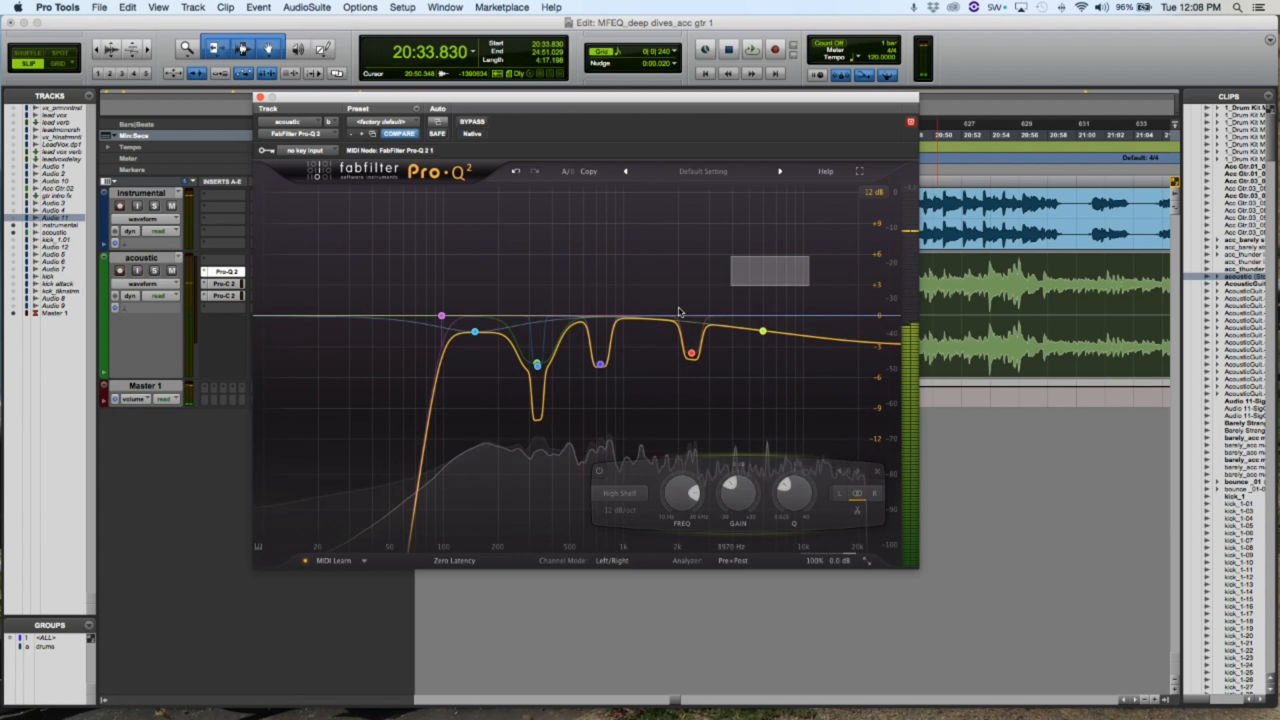
Compare playback with all EQ bands bypassed together and enabled together, then close the EQ window
drag(680, 312, 427, 507)
click(438, 472)
key(space)
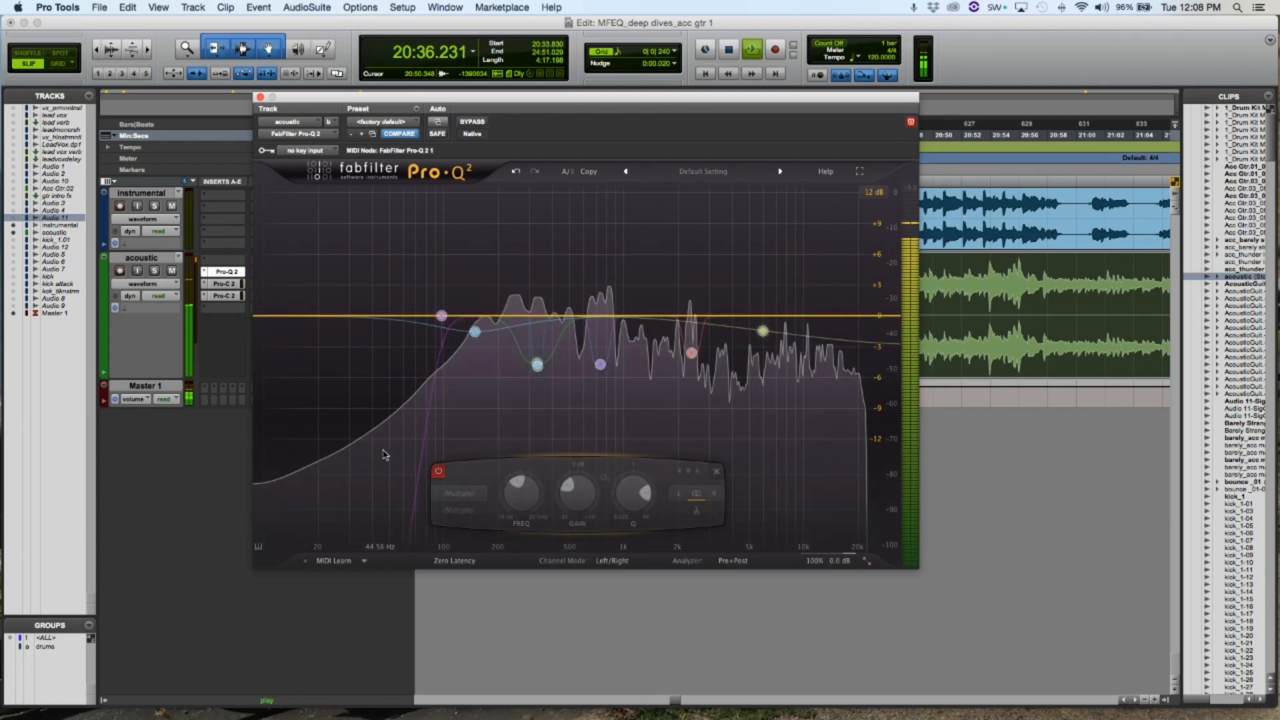
click(440, 472)
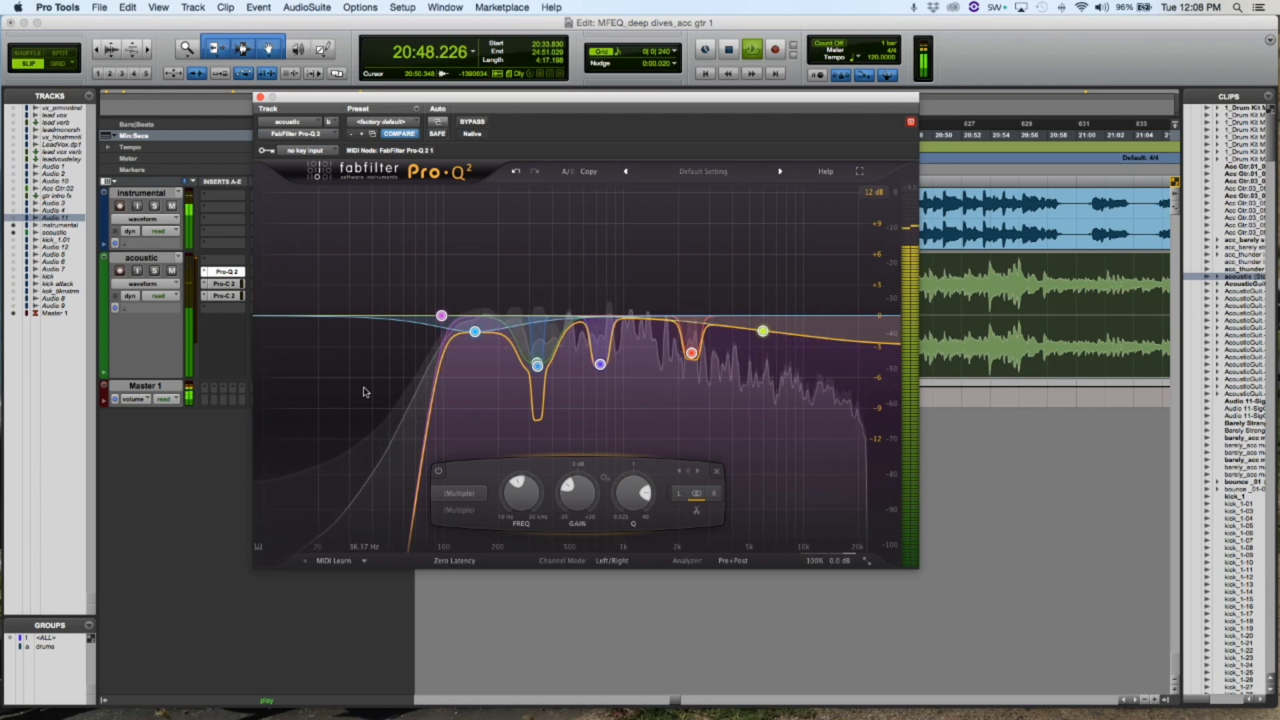
key(space)
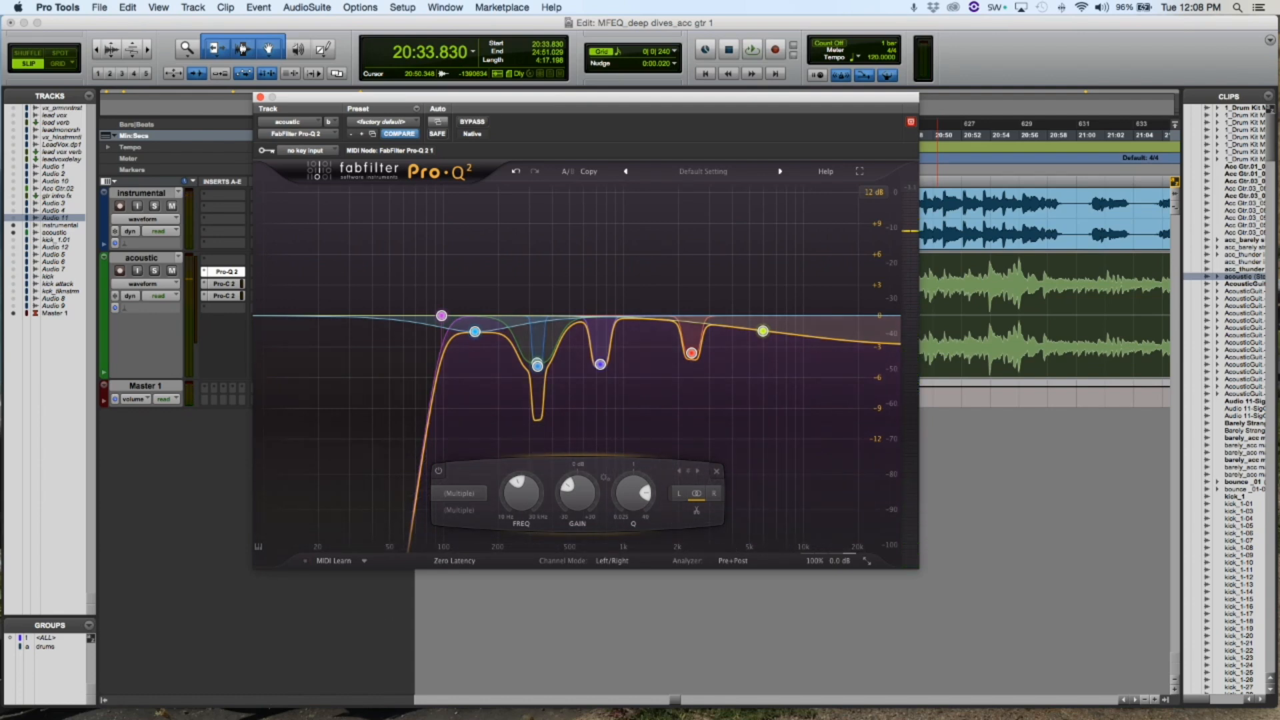
click(260, 97)
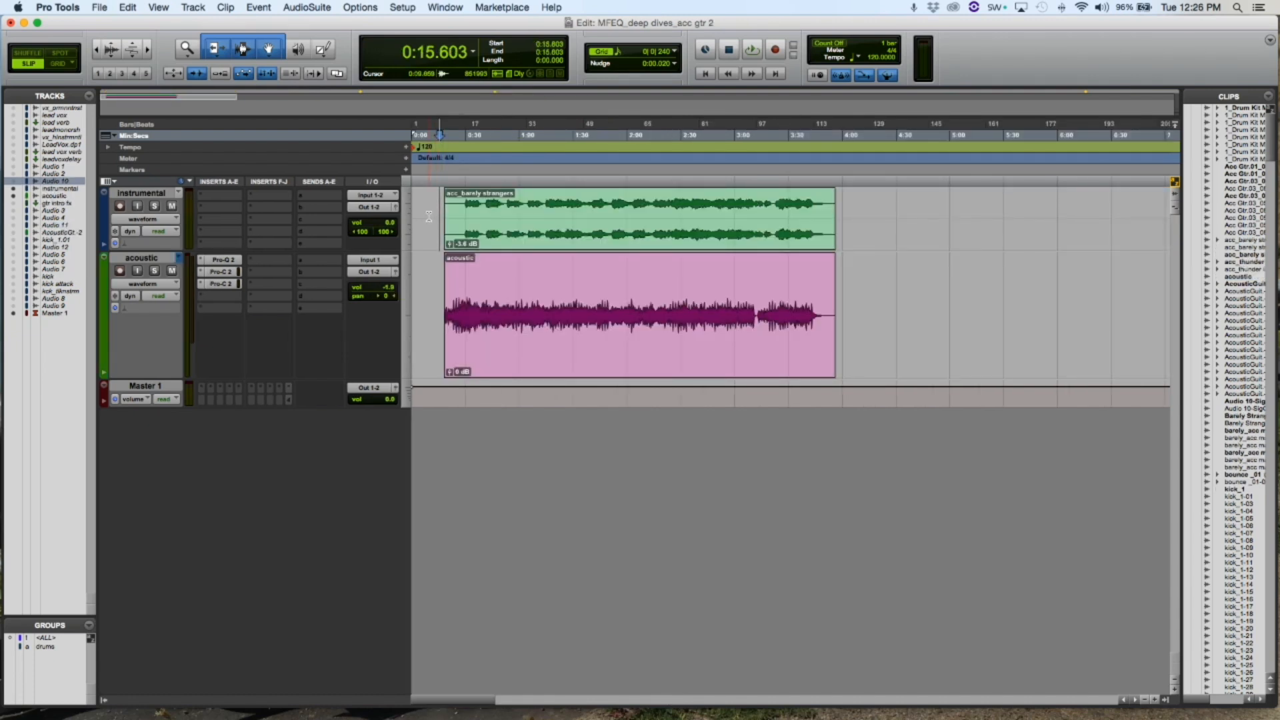
Play the instrumental and acoustic clips together from about 0:26, shortly after the clips begin
drag(440, 303, 528, 307)
click(473, 306)
key(super+bracketright)
key(super+bracketright)
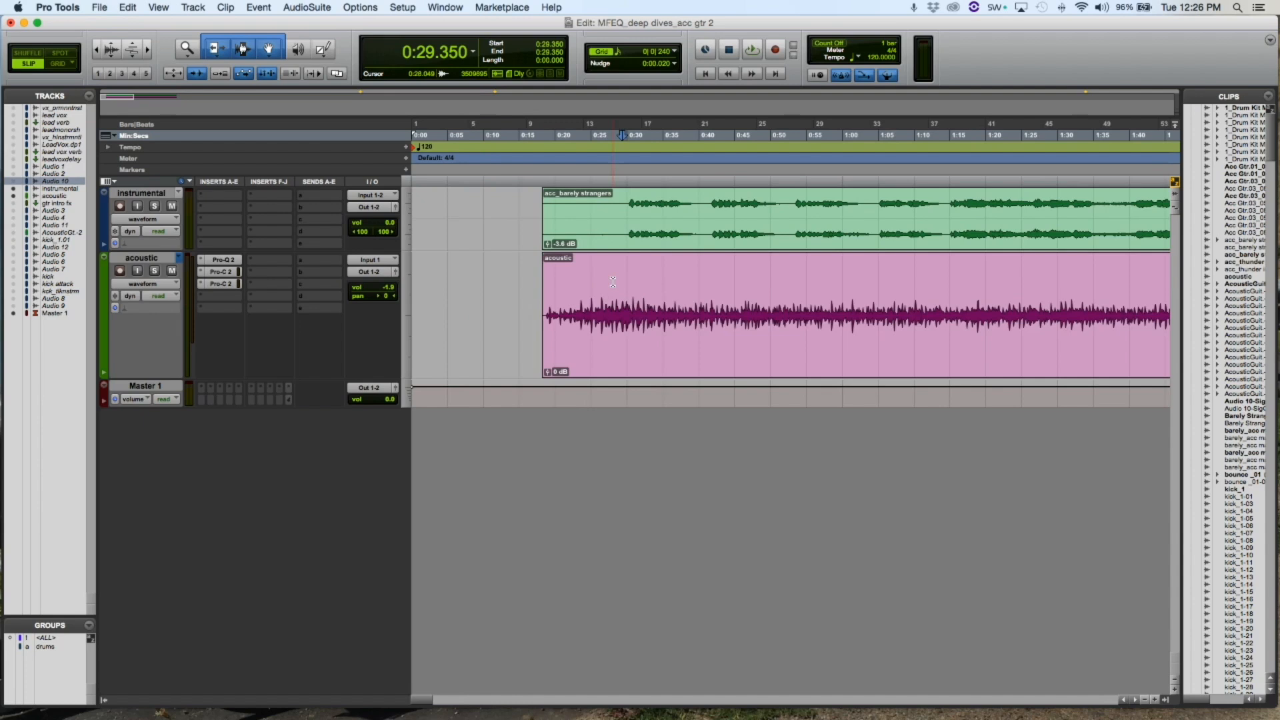
click(601, 283)
key(space)
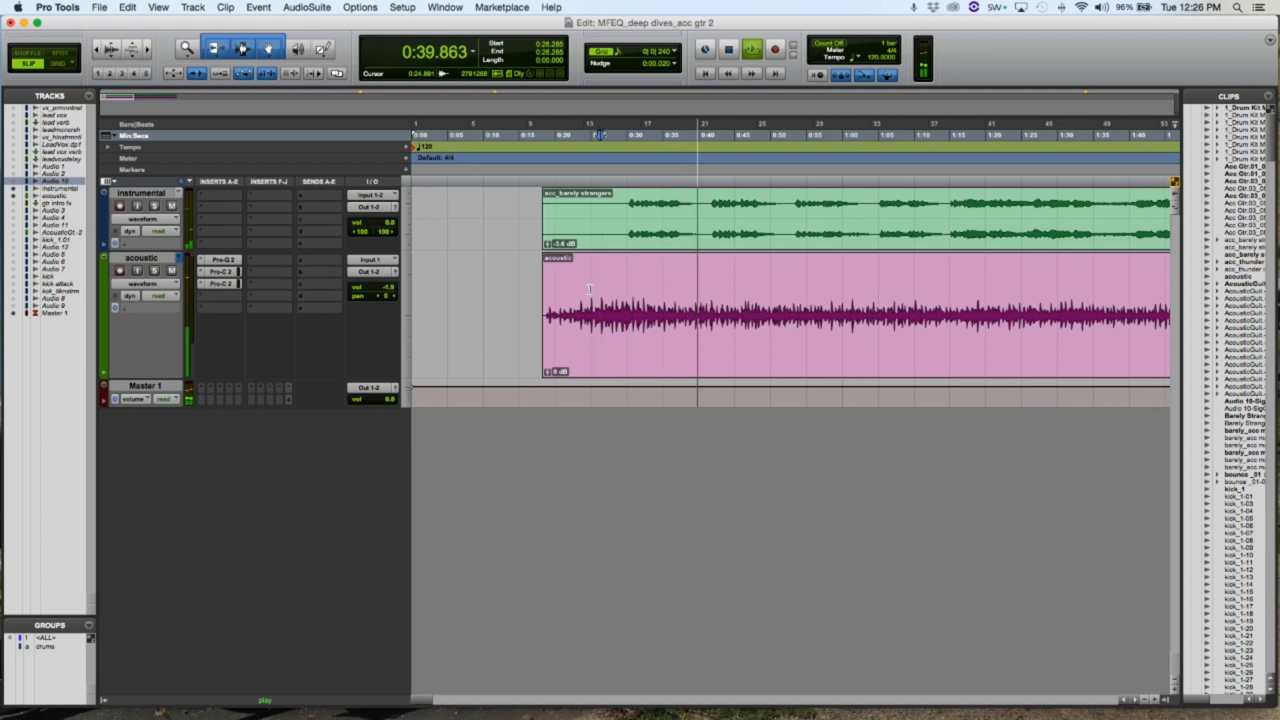
key(space)
Open the acoustic track's Pro-Q 2 insert and play the section with its existing EQ active
click(222, 259)
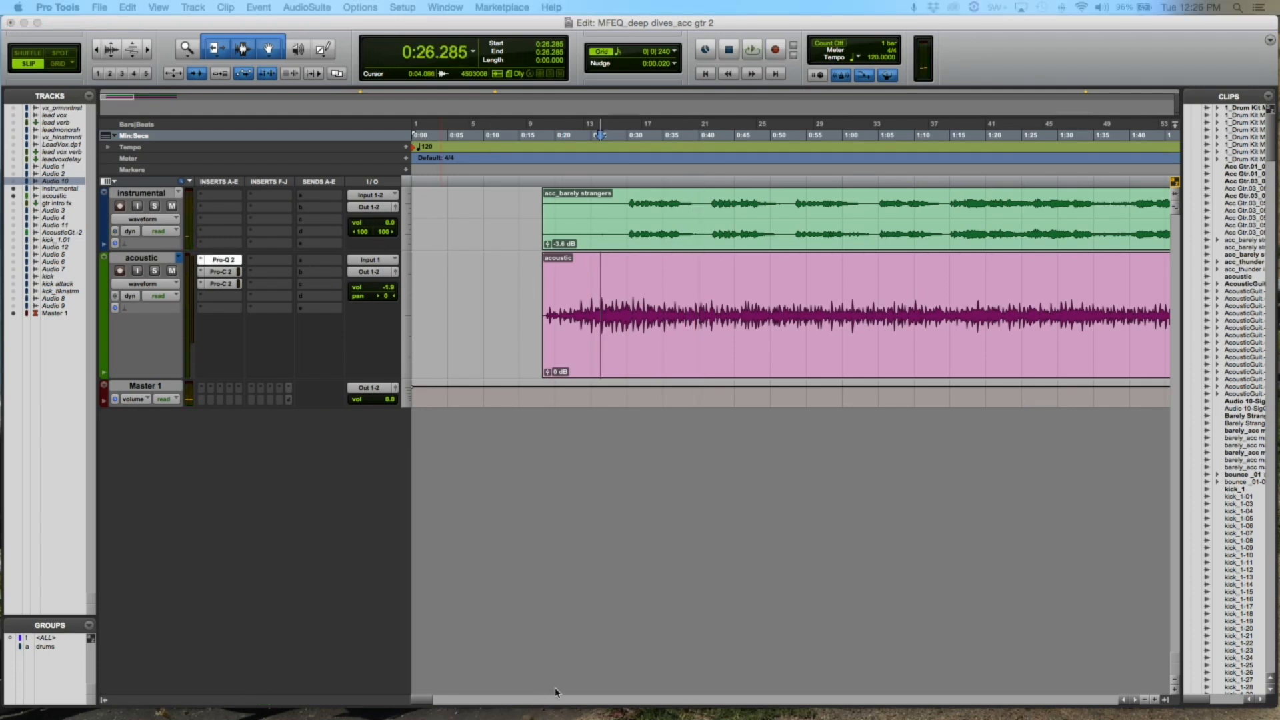
drag(498, 302, 524, 130)
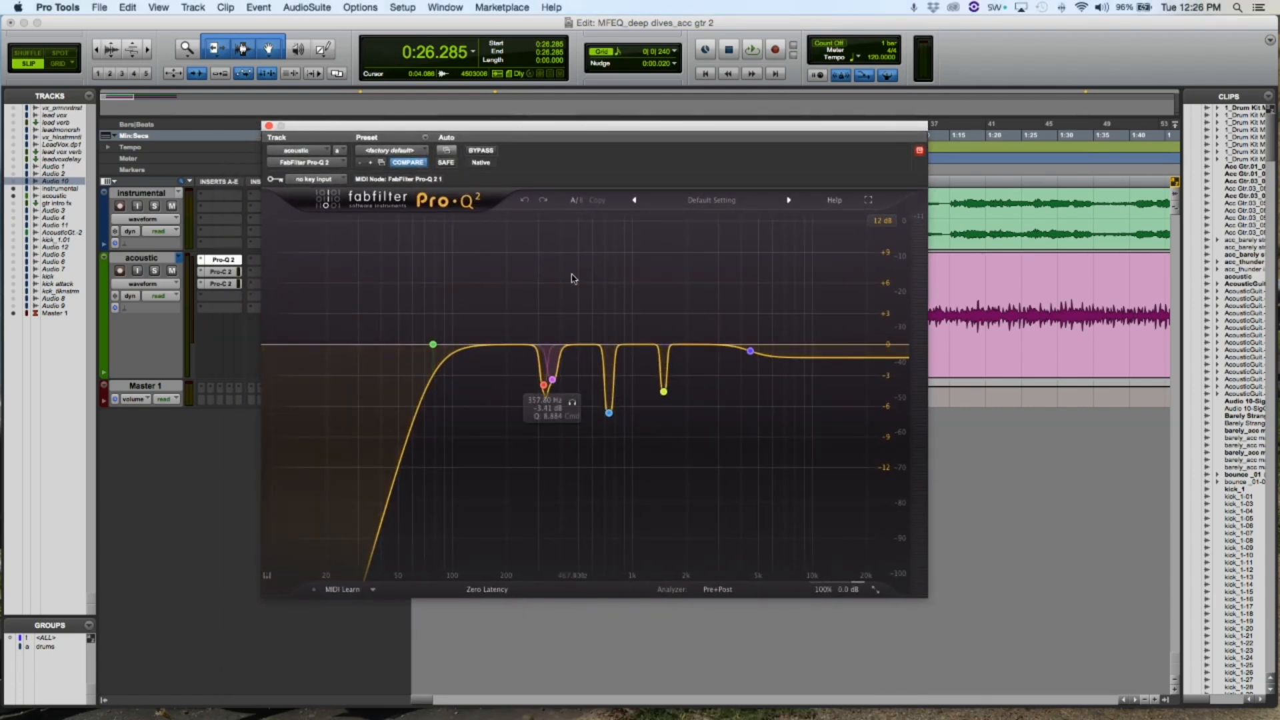
key(space)
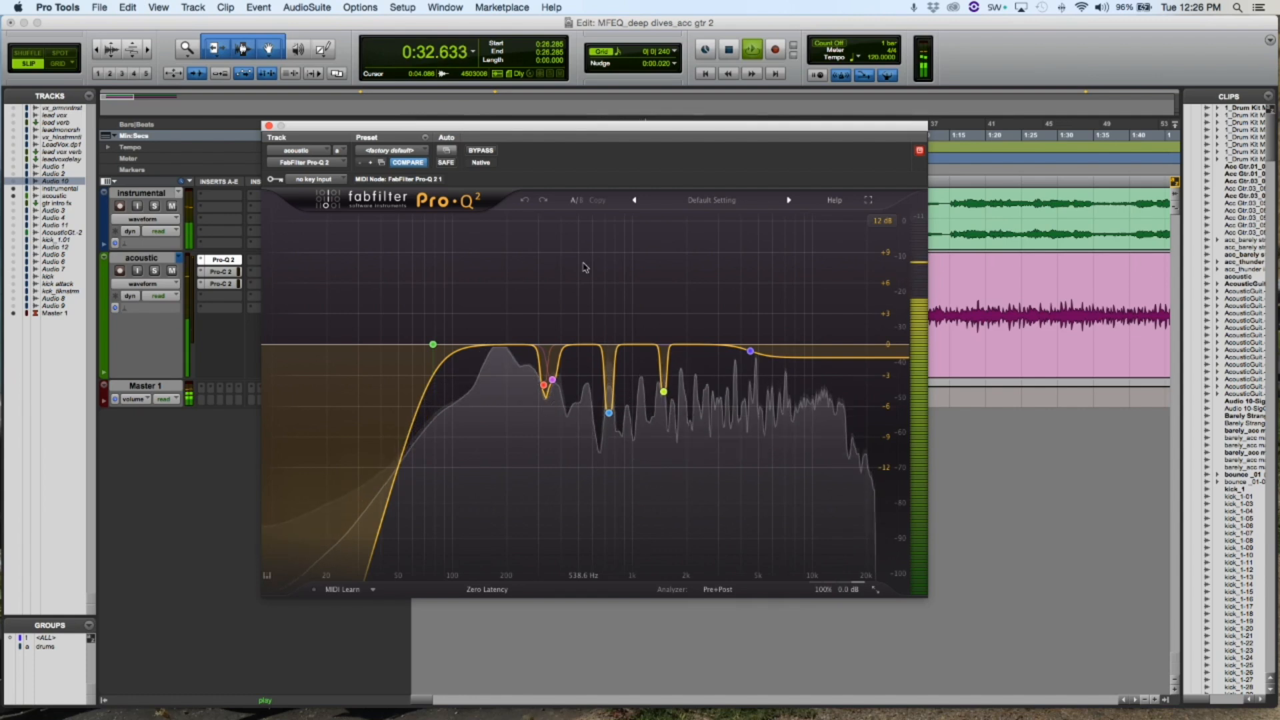
key(space)
Bypass all of the acoustic EQ's bands together and play the section without them
drag(821, 272, 320, 461)
click(452, 501)
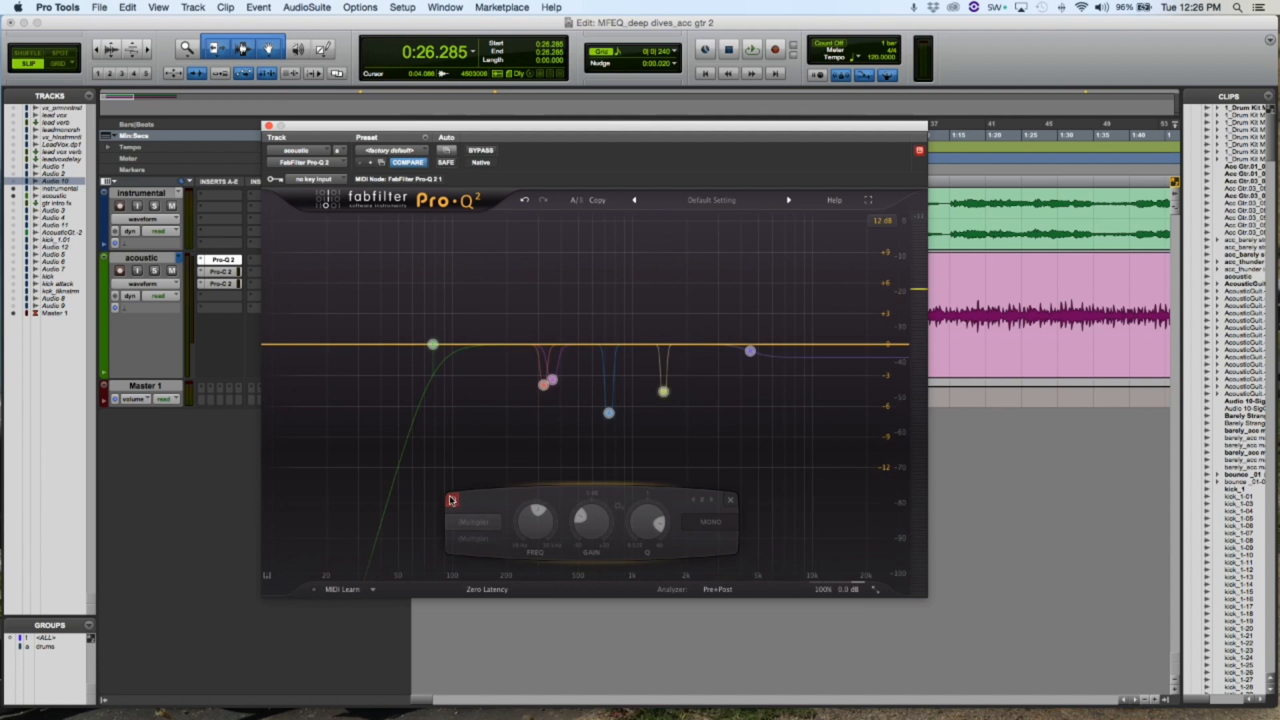
key(space)
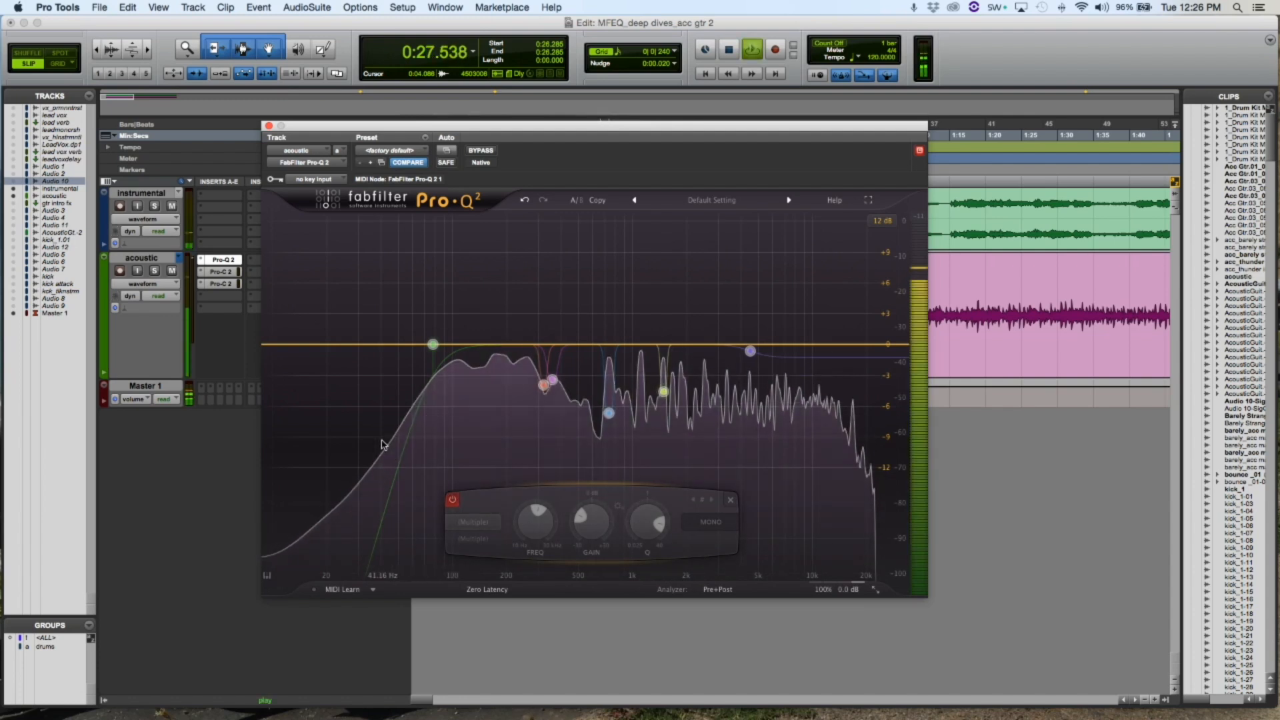
click(384, 445)
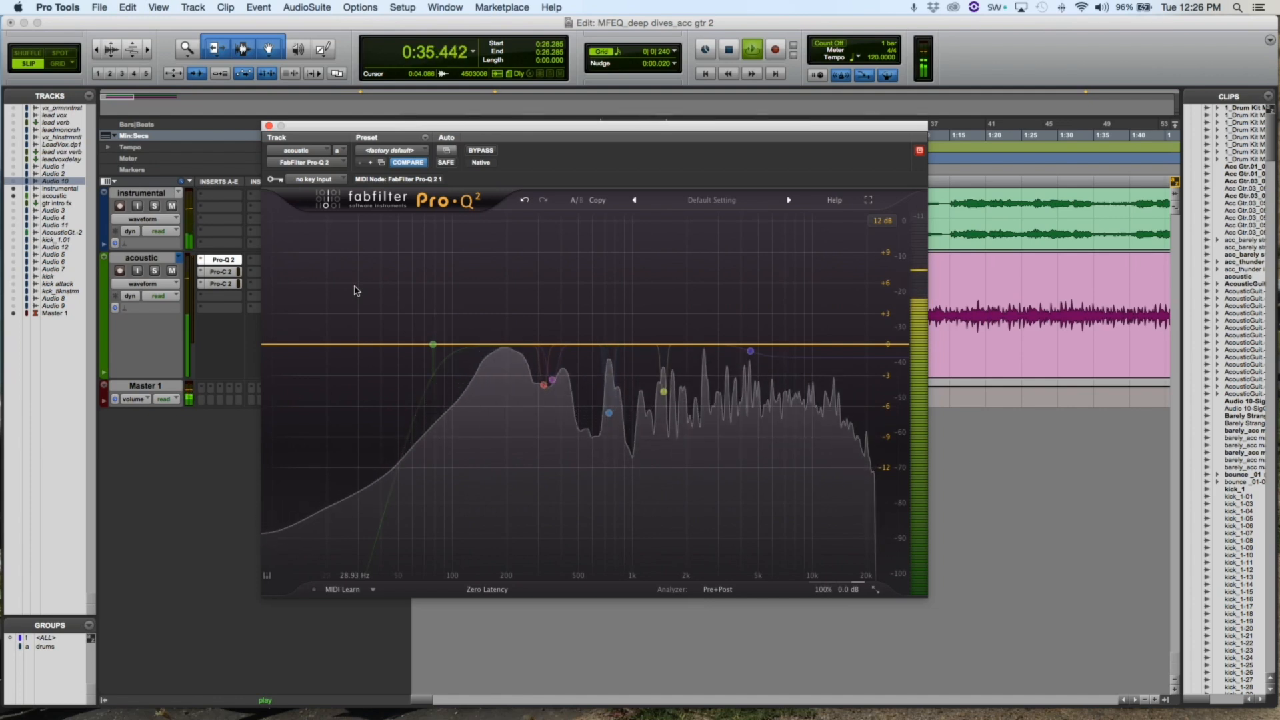
key(space)
Solo the acoustic track and enable the EQ's low cut near 78 Hz
click(154, 270)
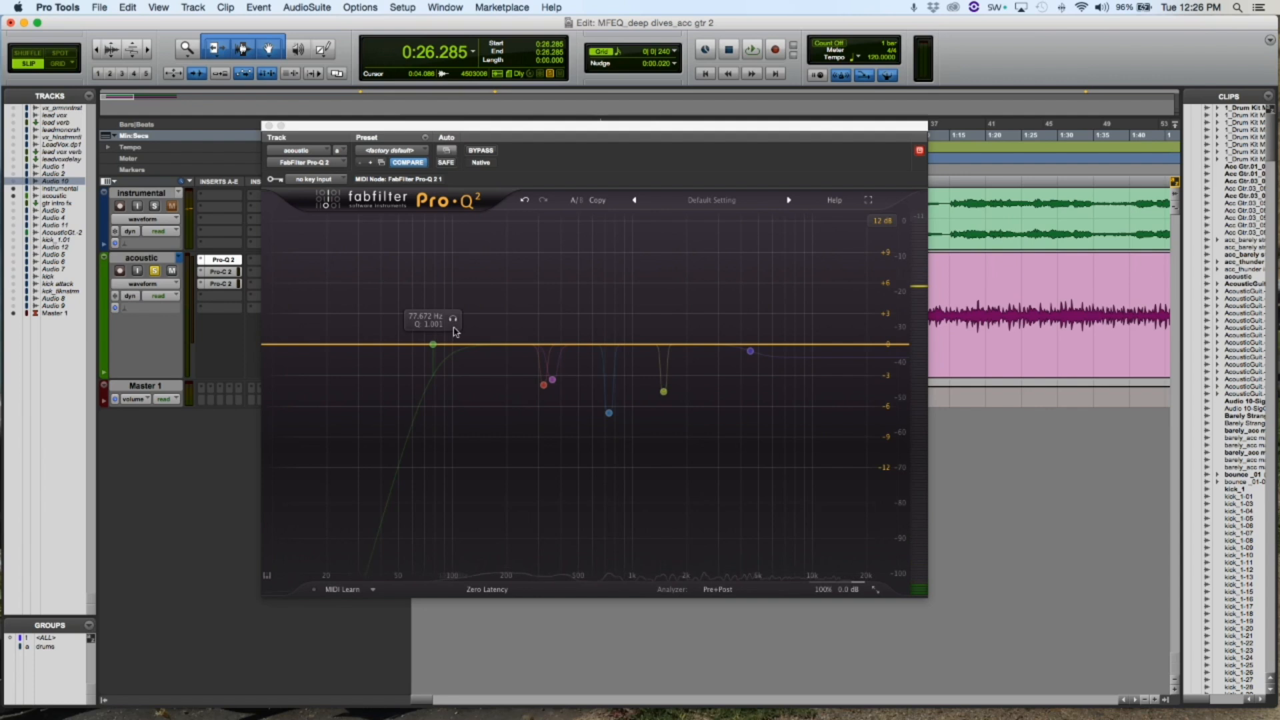
click(439, 345)
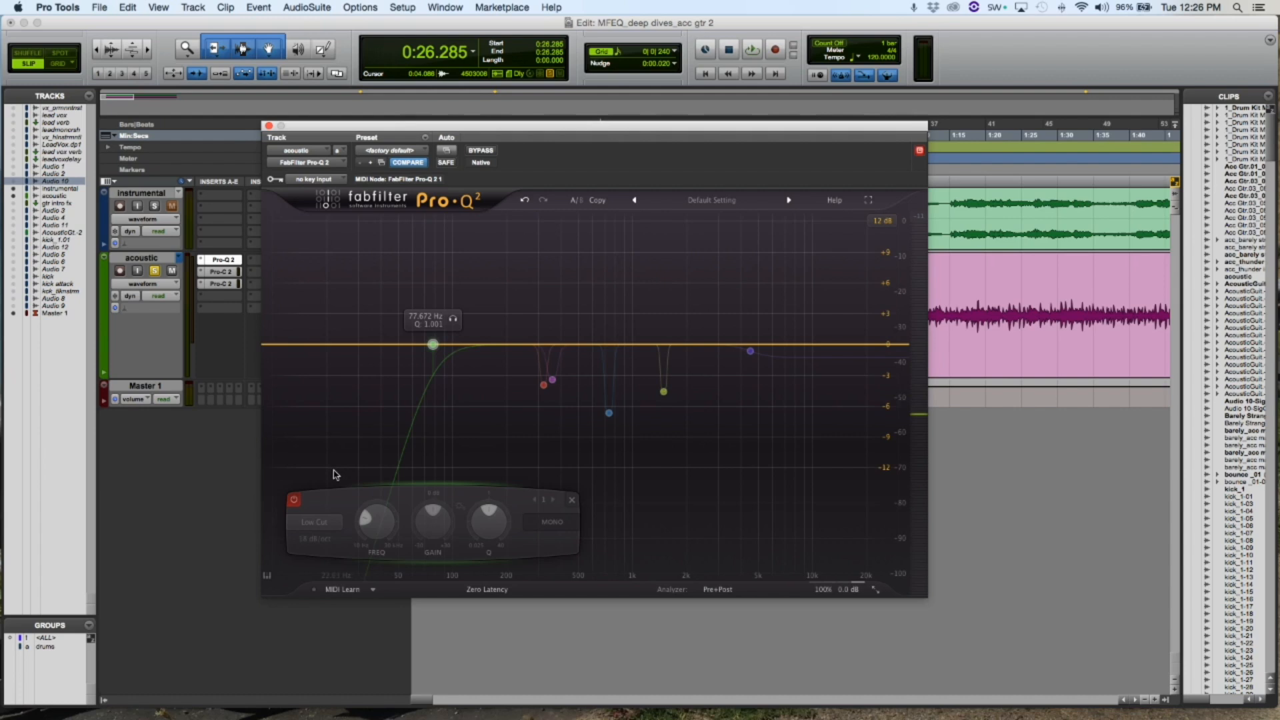
click(293, 499)
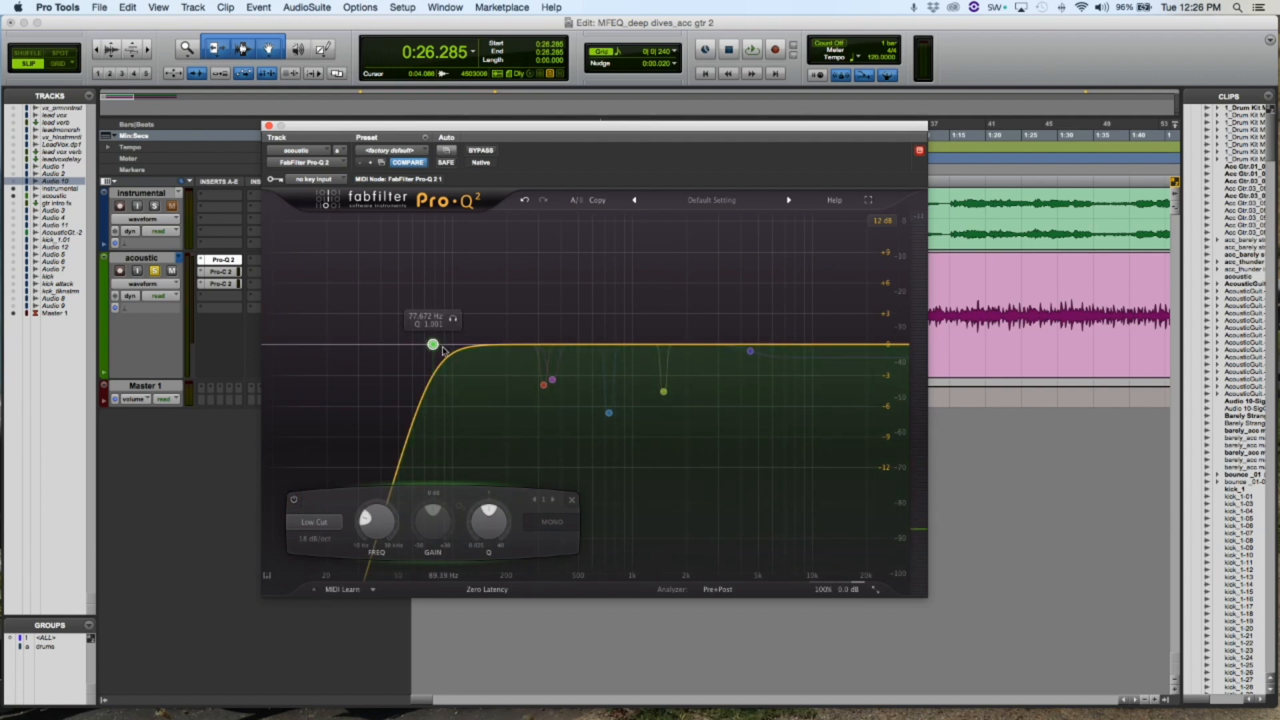
Solo-listen to the acoustic EQ's band near 741 Hz during playback, and enable its cut in the full sound
click(608, 414)
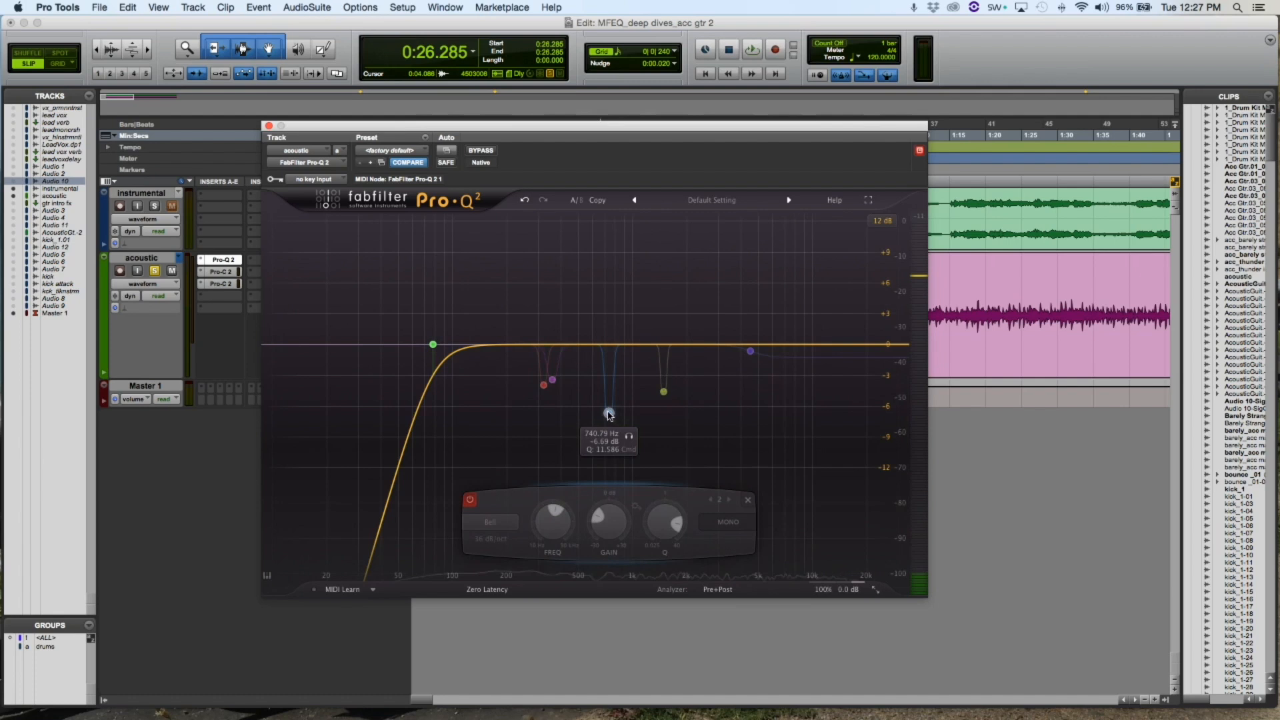
click(629, 438)
key(space)
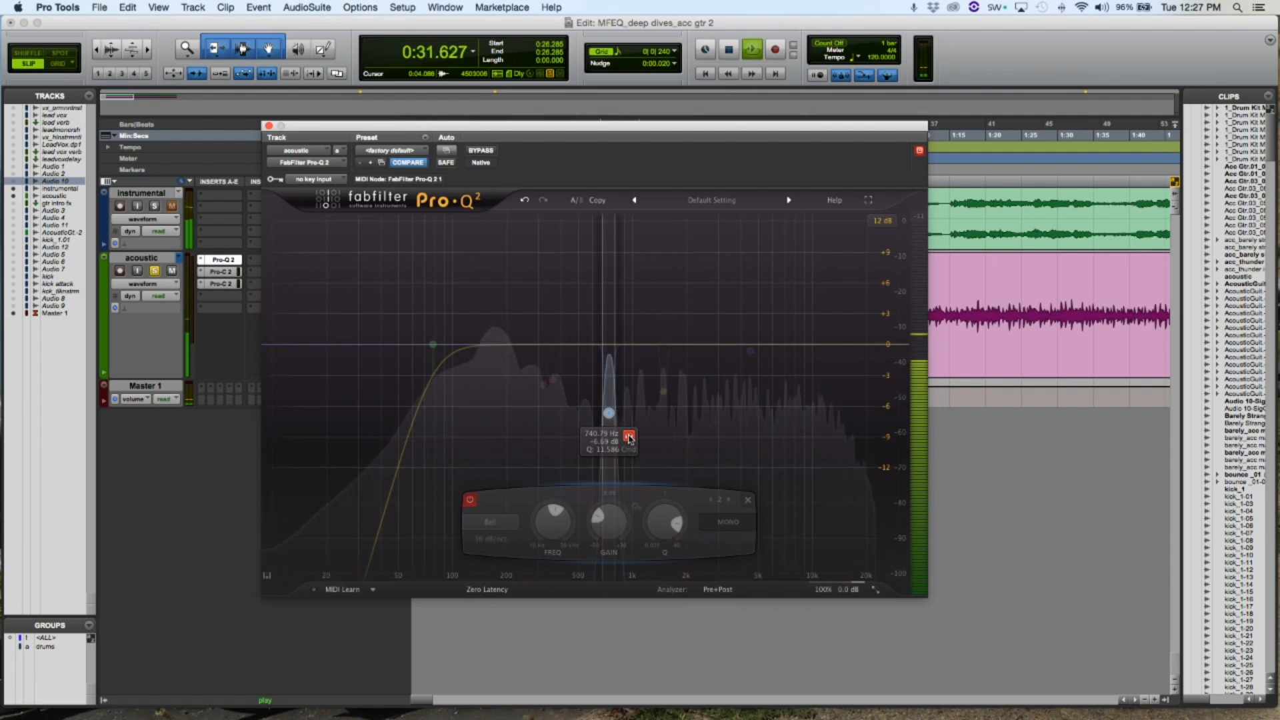
click(630, 438)
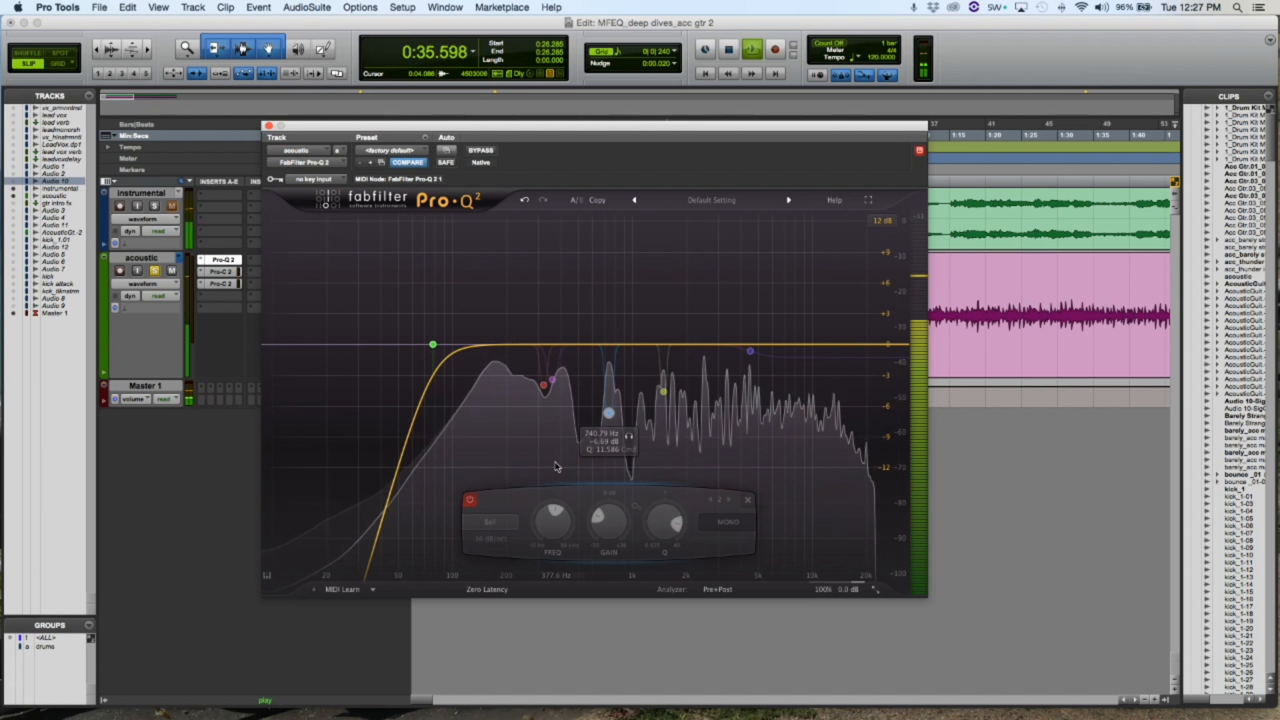
click(469, 501)
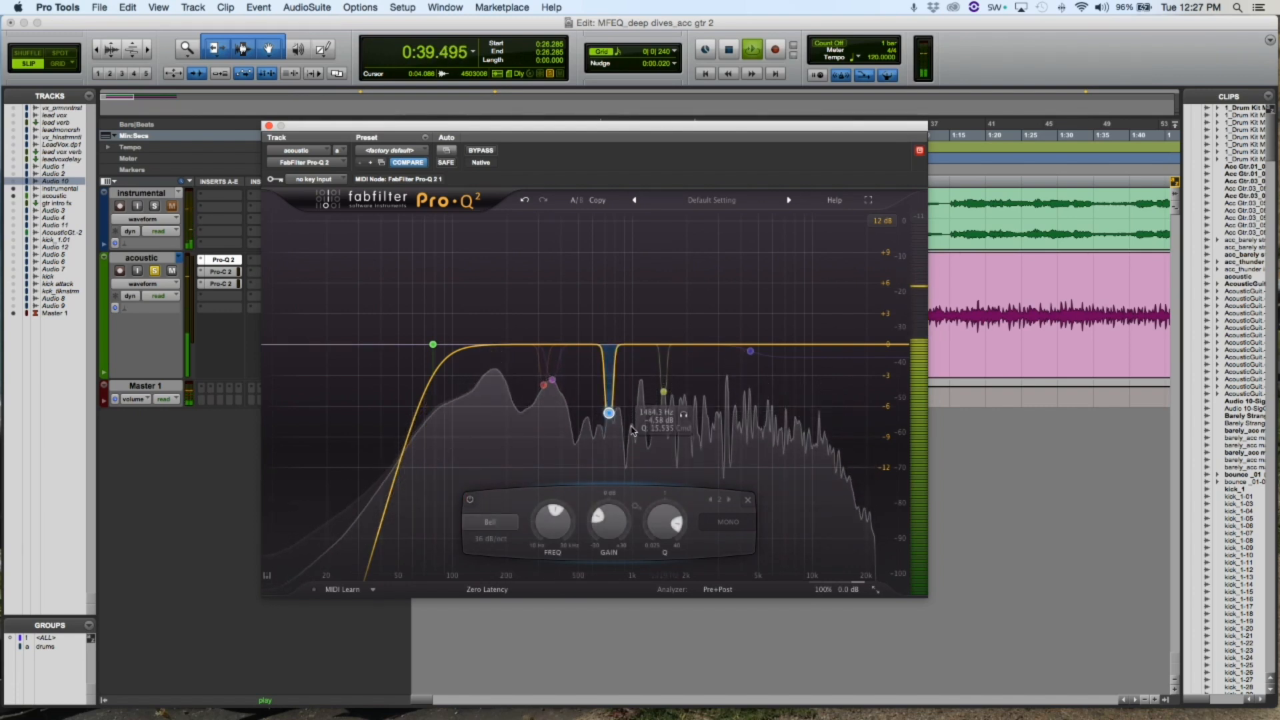
Compare the playing guitar with the 741 Hz cut bypassed and re-enabled, and stop playback
click(471, 501)
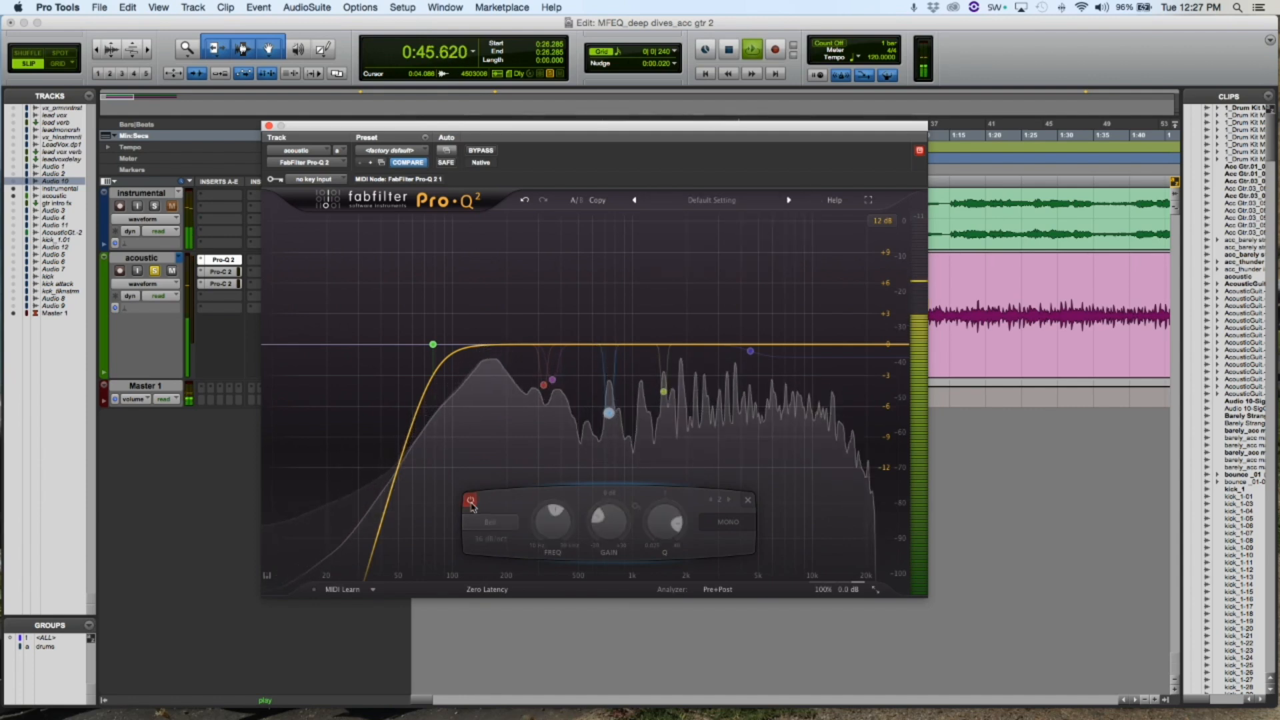
click(470, 501)
mouse_move(611, 415)
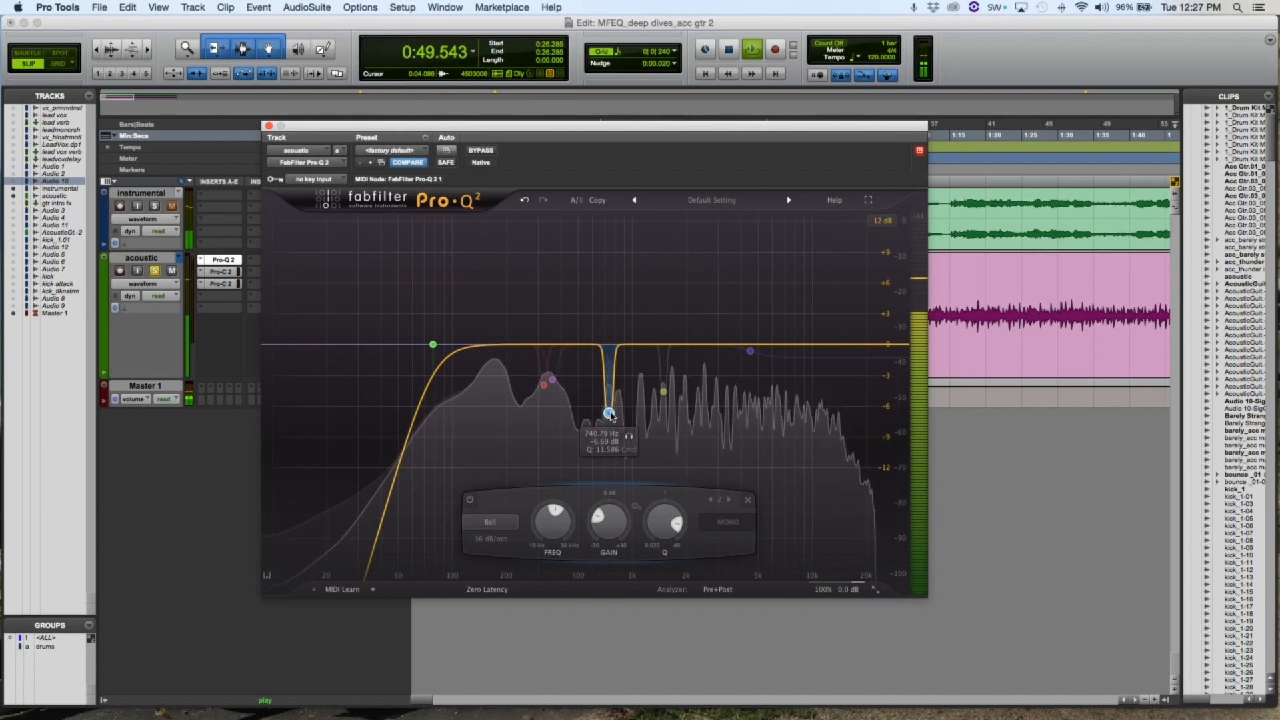
key(space)
Solo-listen to the band near 1484 Hz, enable its cut, and restart playback from the section start
mouse_move(664, 395)
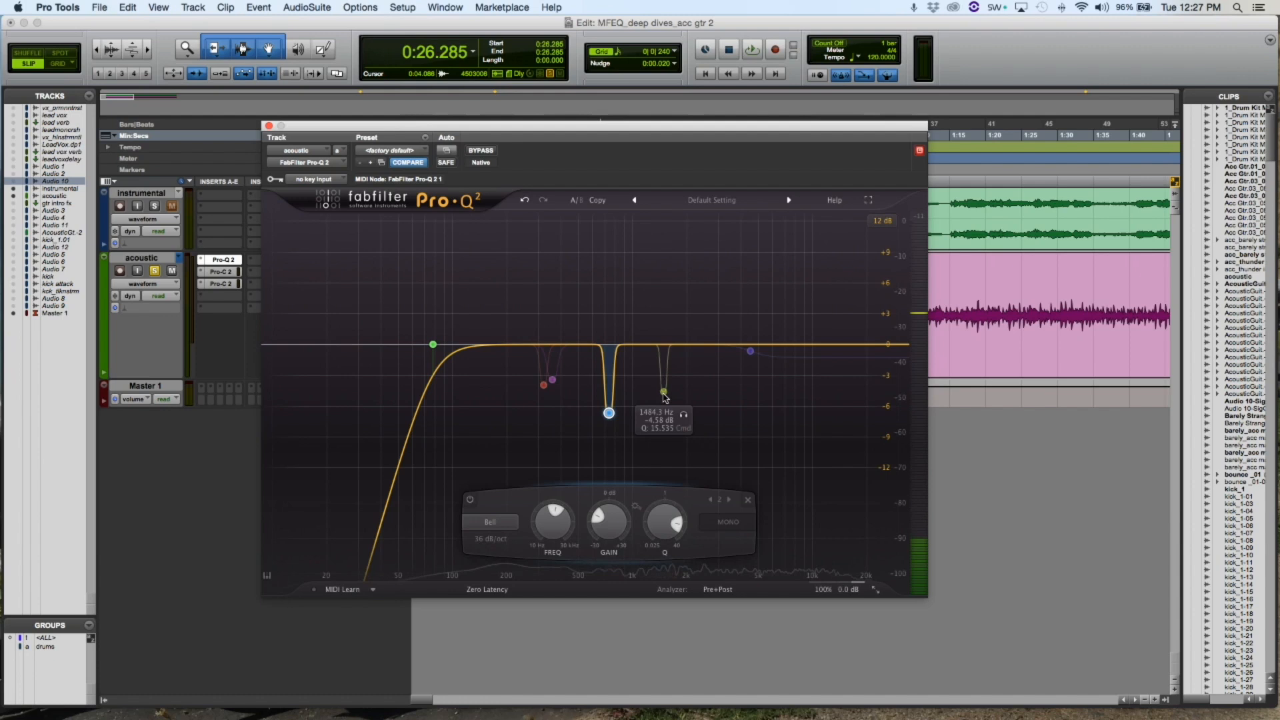
click(663, 393)
click(684, 416)
key(space)
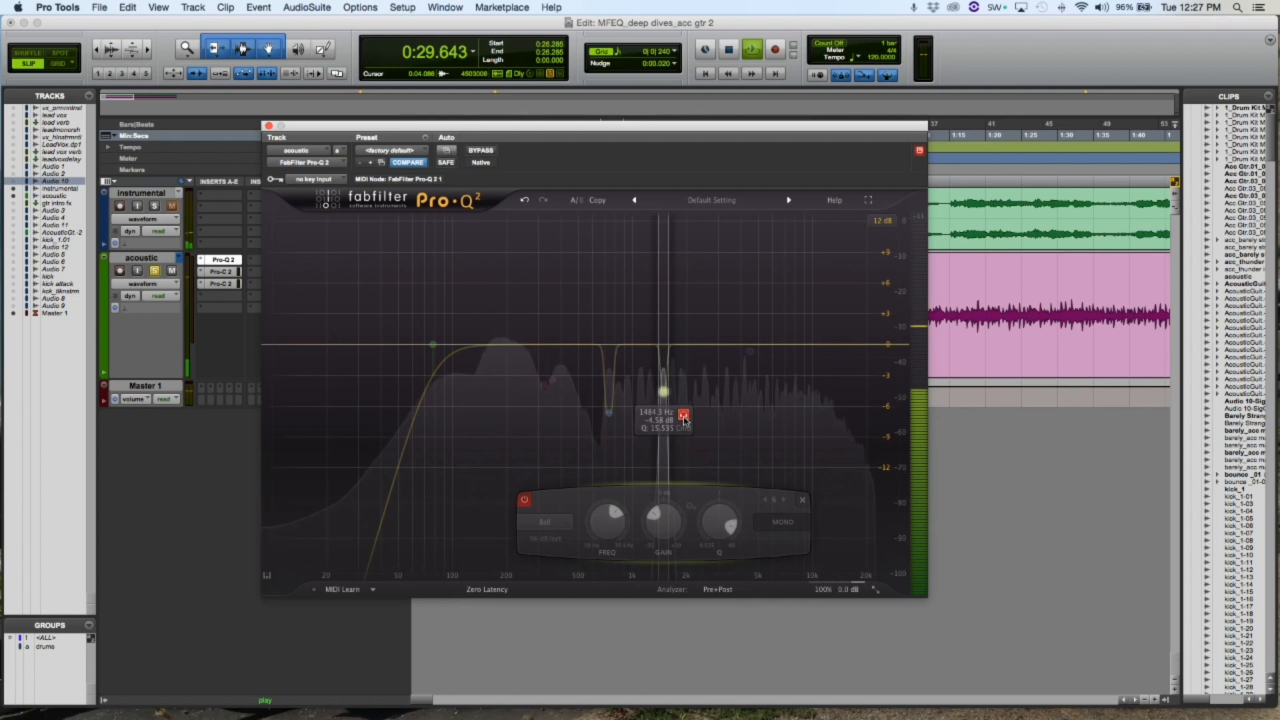
click(684, 419)
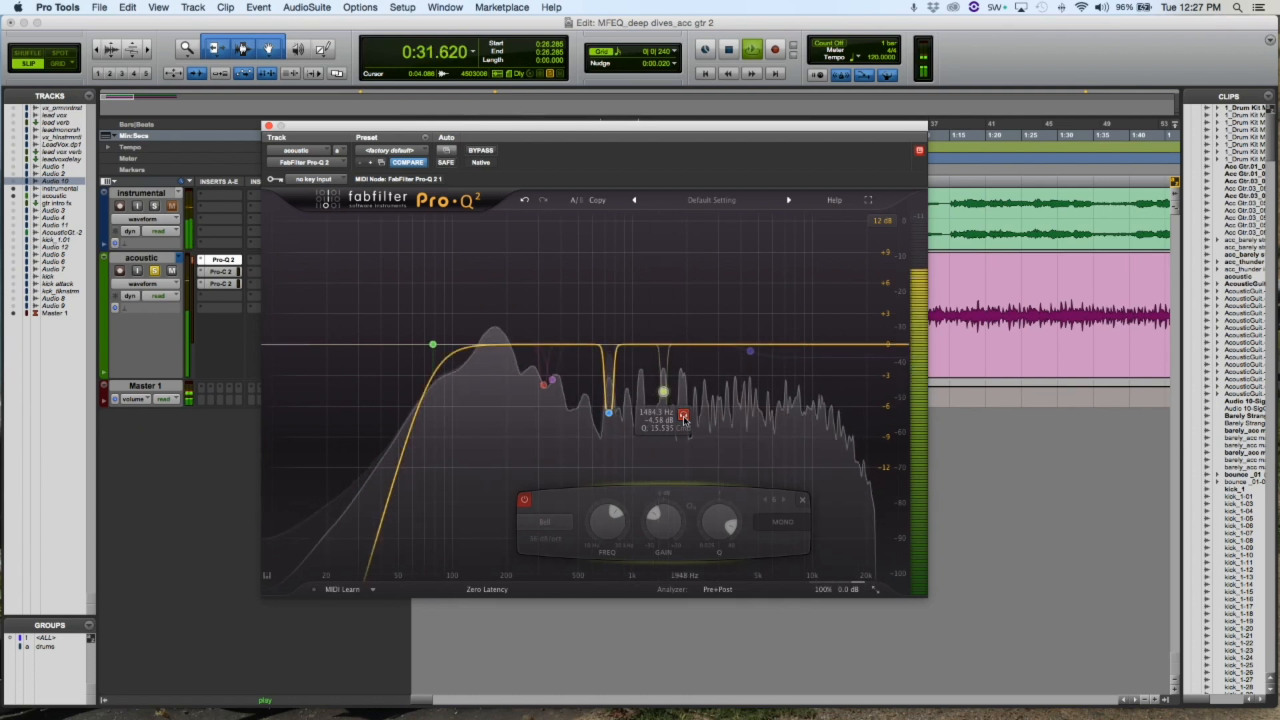
click(525, 502)
key(space)
key(space)
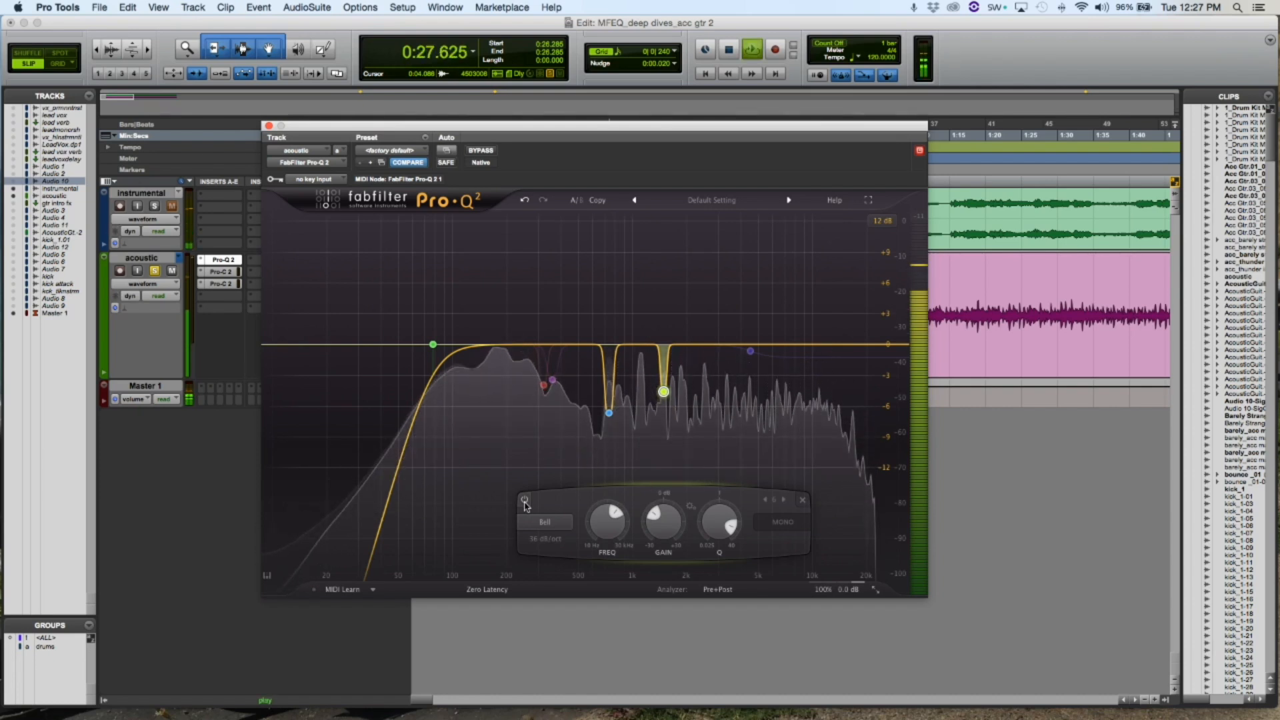
Compare the guitar with the 1484 Hz cut bypassed and re-enabled, and stop playback
click(525, 501)
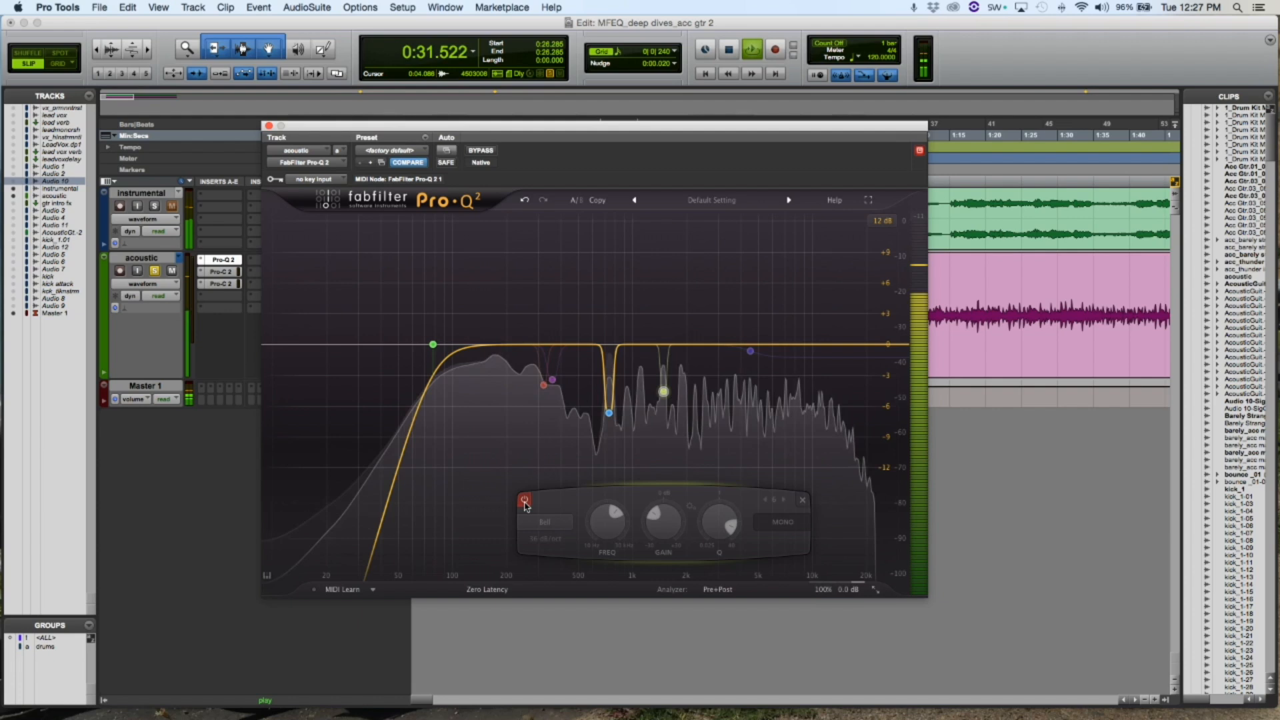
click(525, 502)
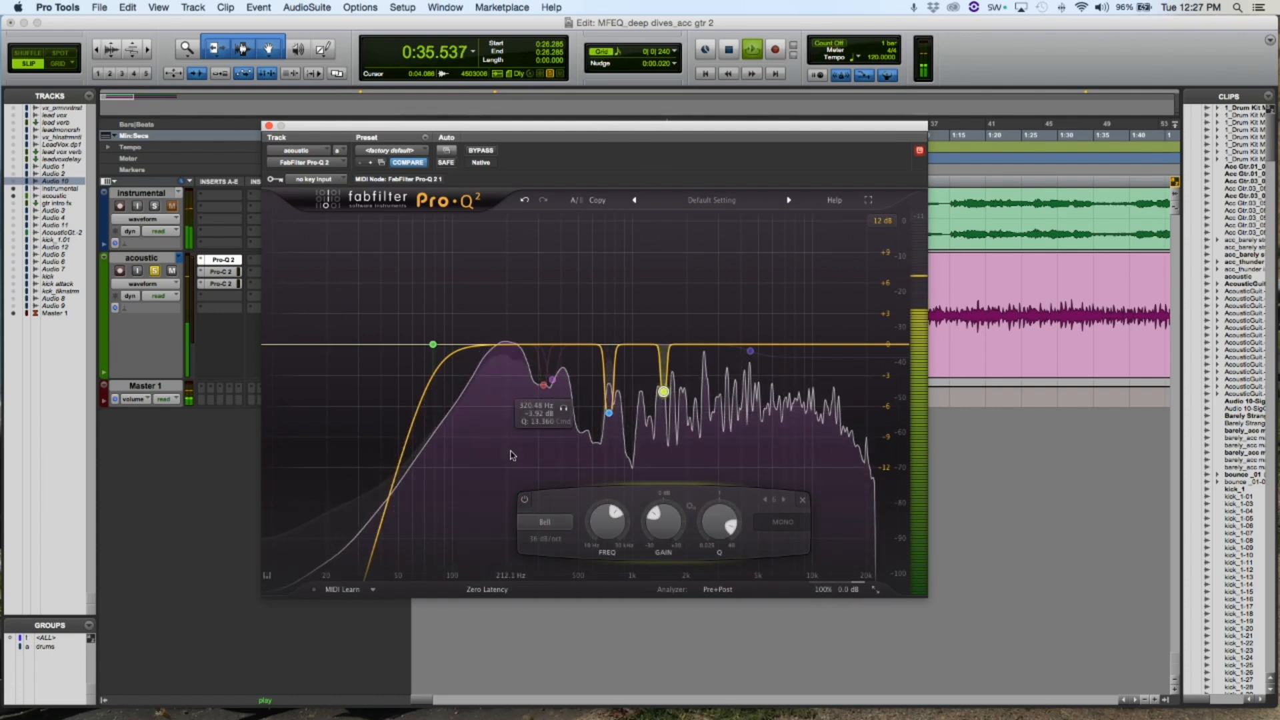
key(space)
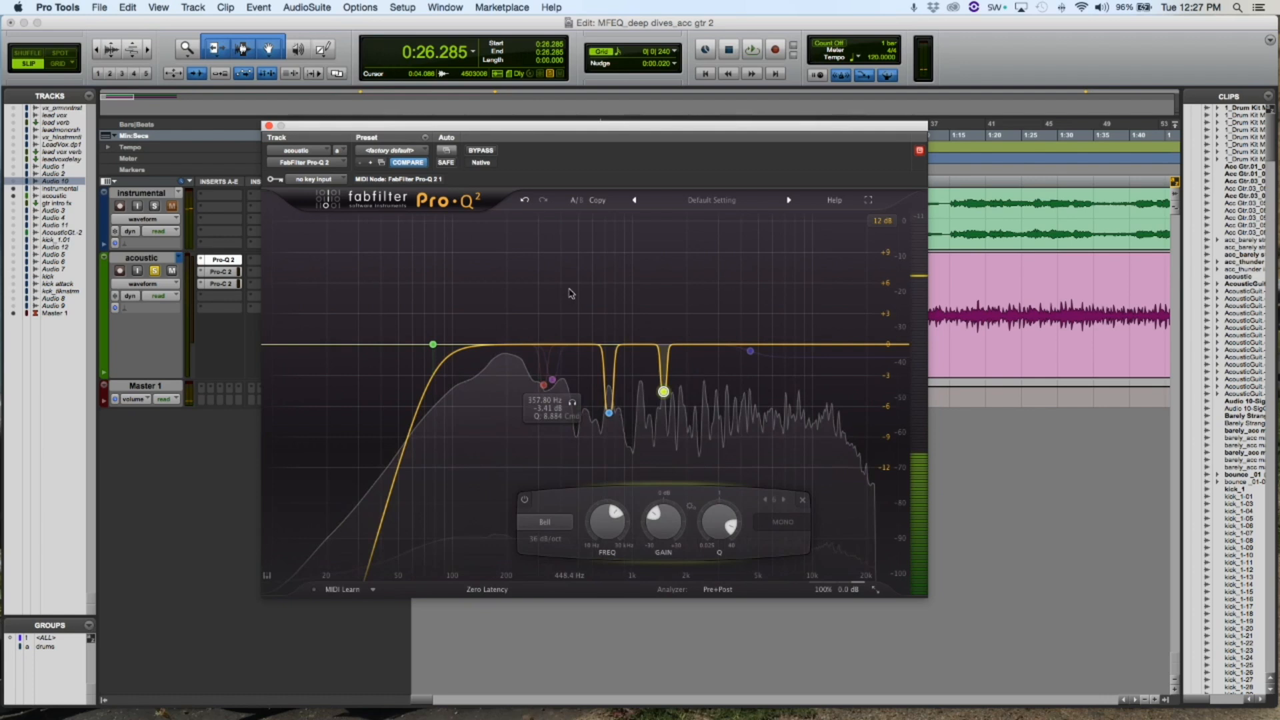
Solo-listen to the band near 358 Hz during playback, and enable its cut in the full sound
click(572, 403)
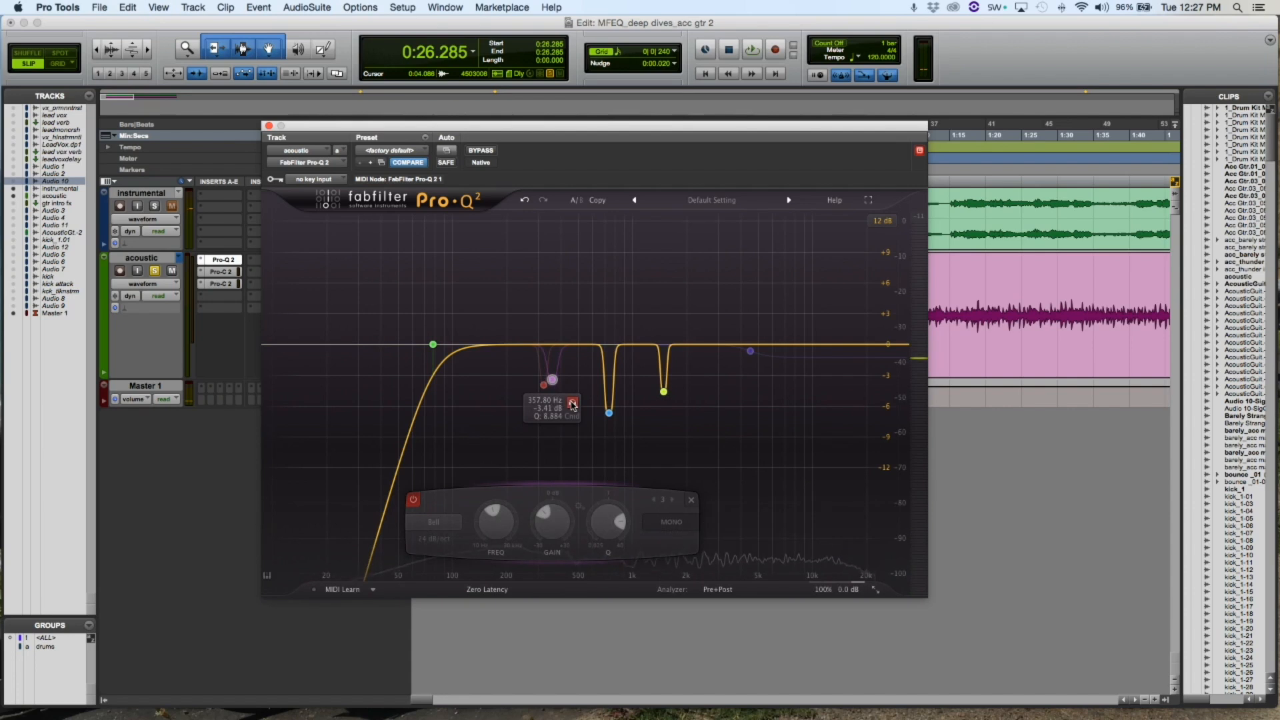
key(space)
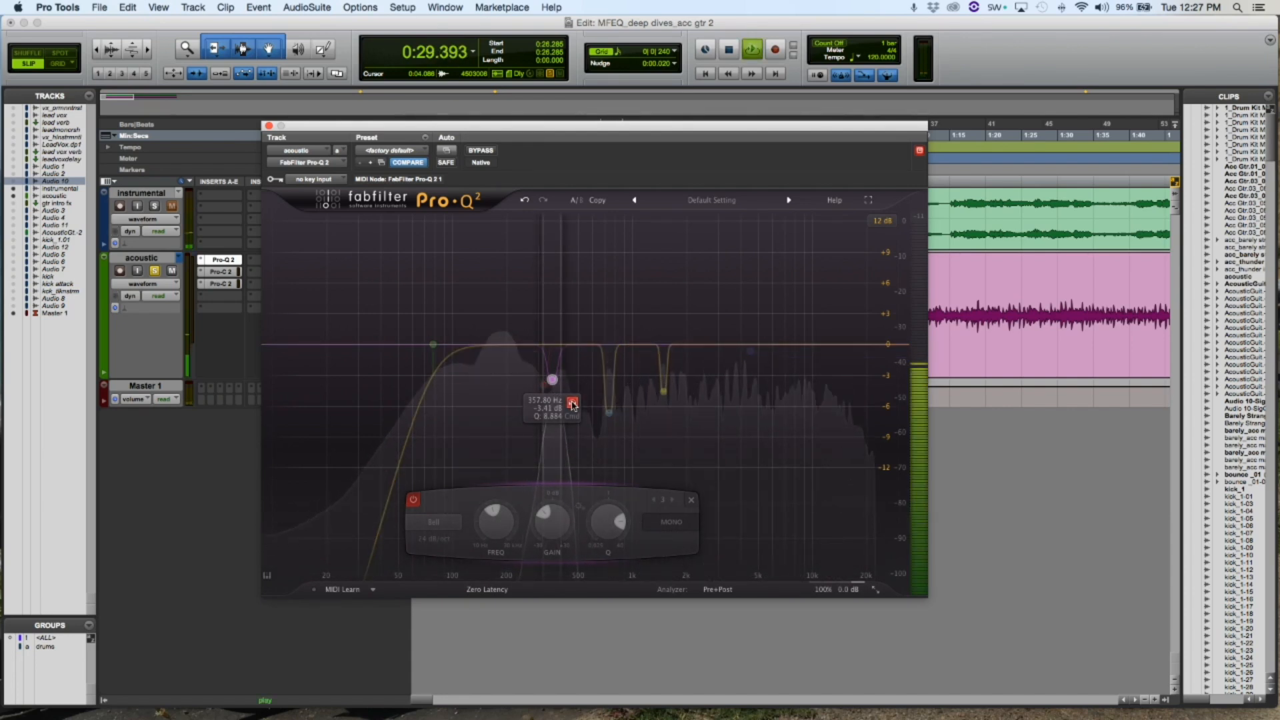
click(572, 404)
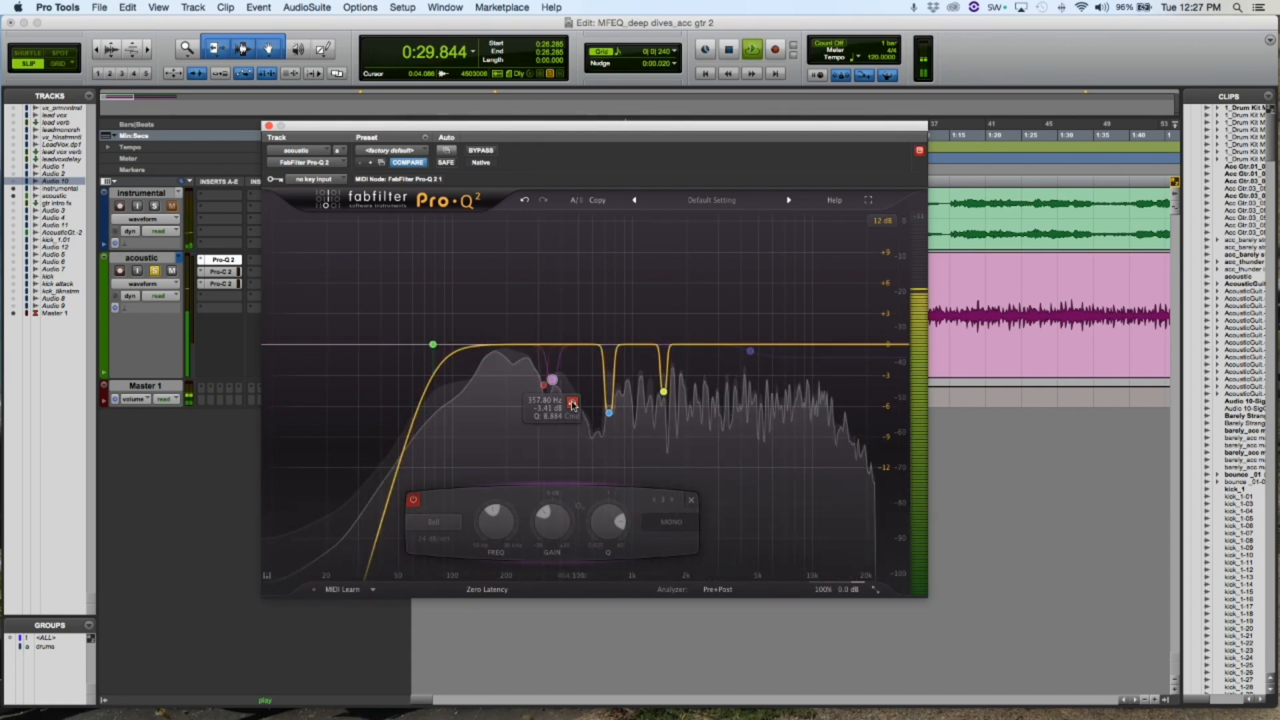
click(414, 501)
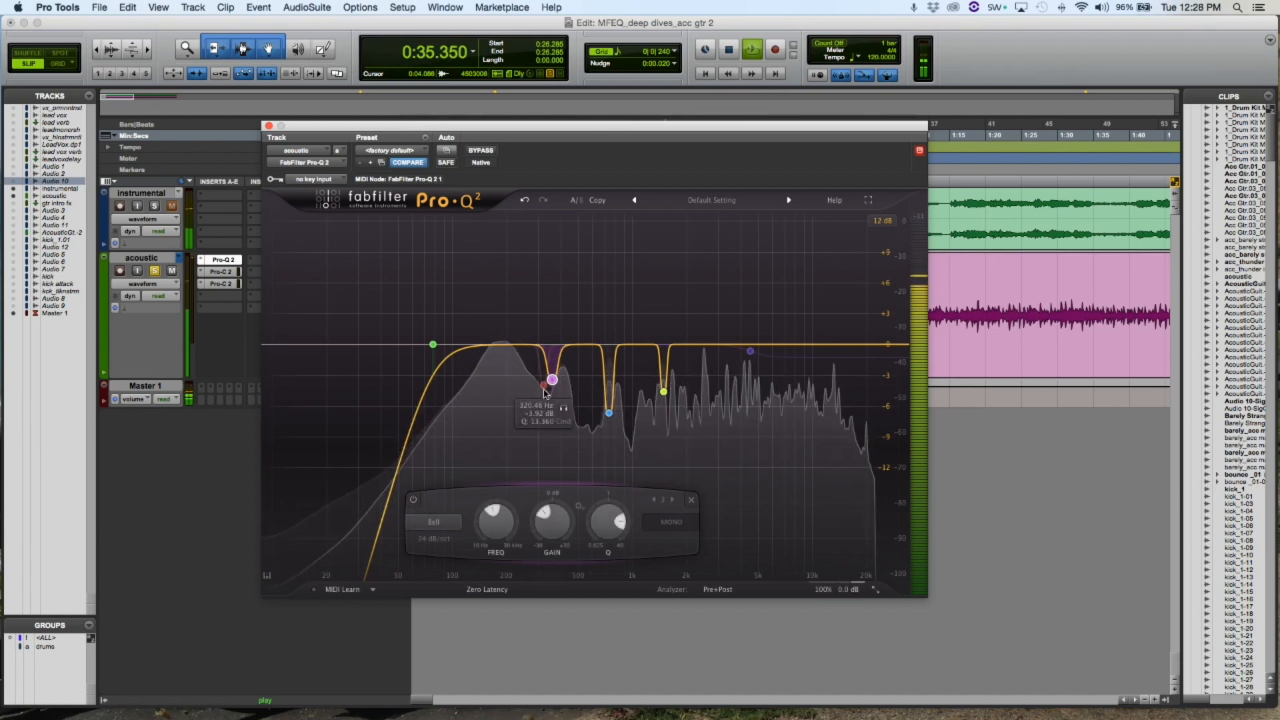
Solo-listen to the neighbouring band near 320 Hz, restart playback, and enable that cut
click(564, 408)
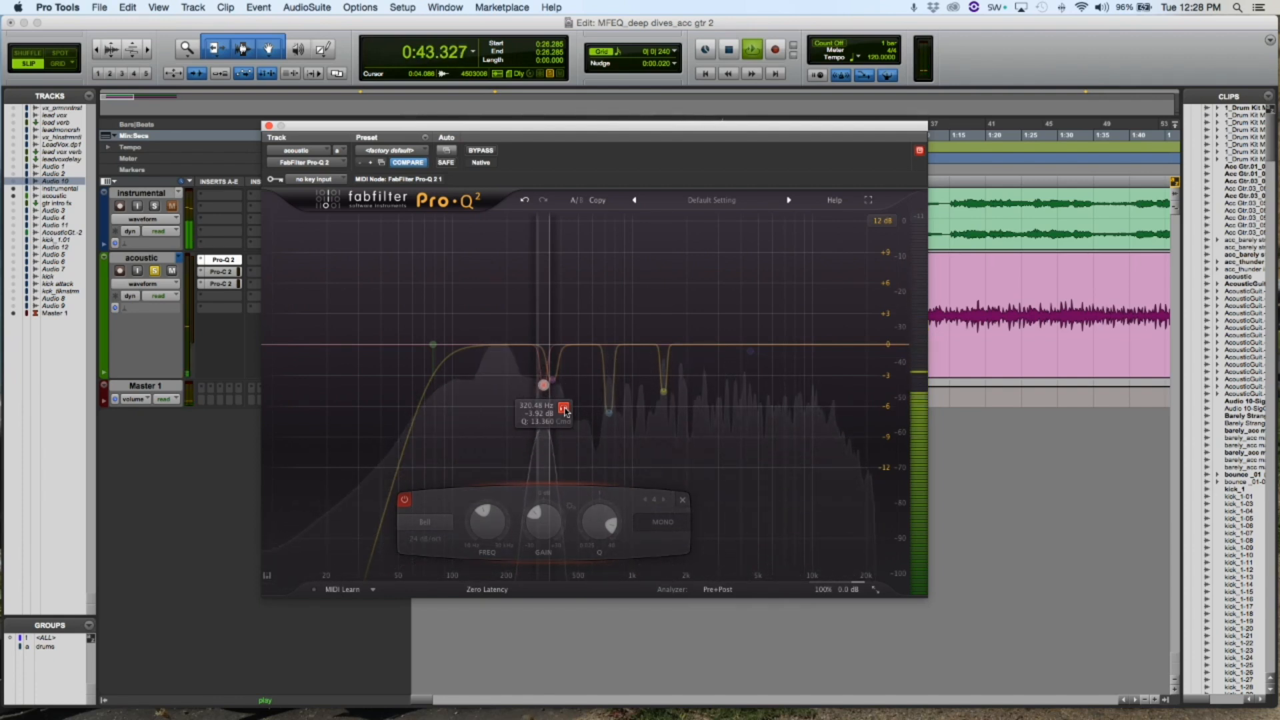
click(565, 411)
key(space)
key(space)
click(403, 502)
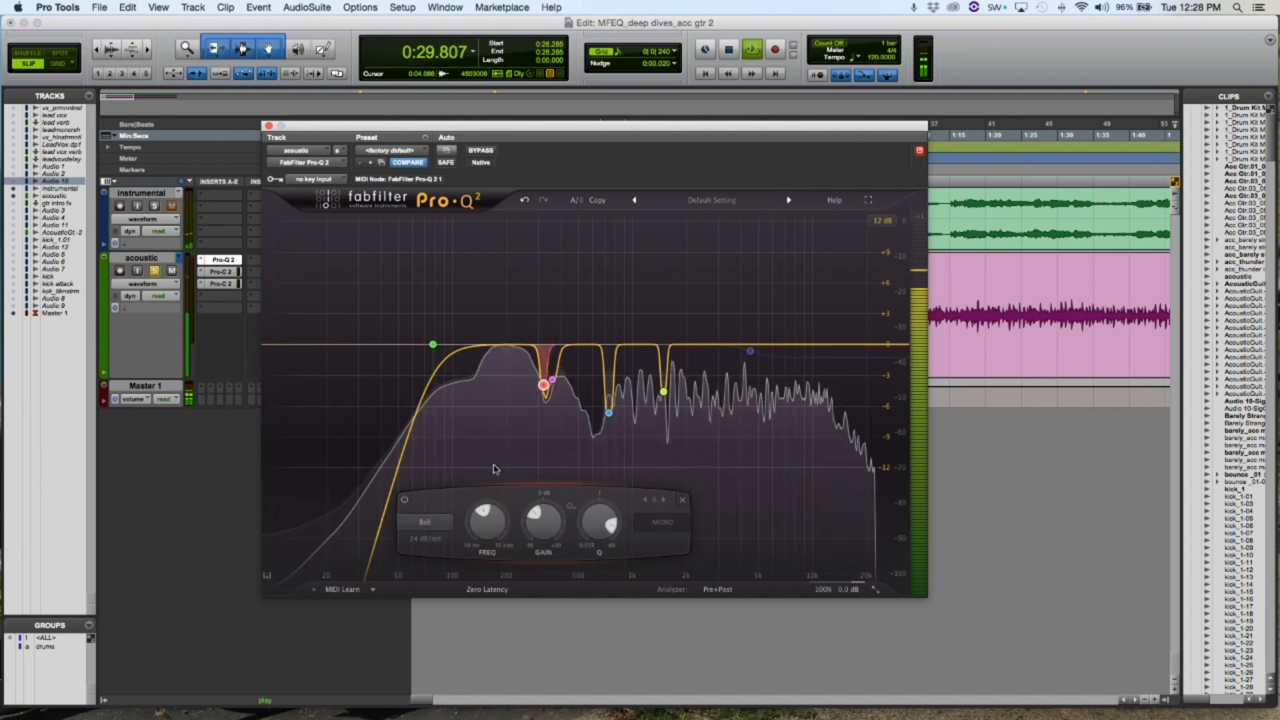
Alternate between solo-listening to the enabled 320 Hz band and hearing the full guitar
mouse_move(551, 405)
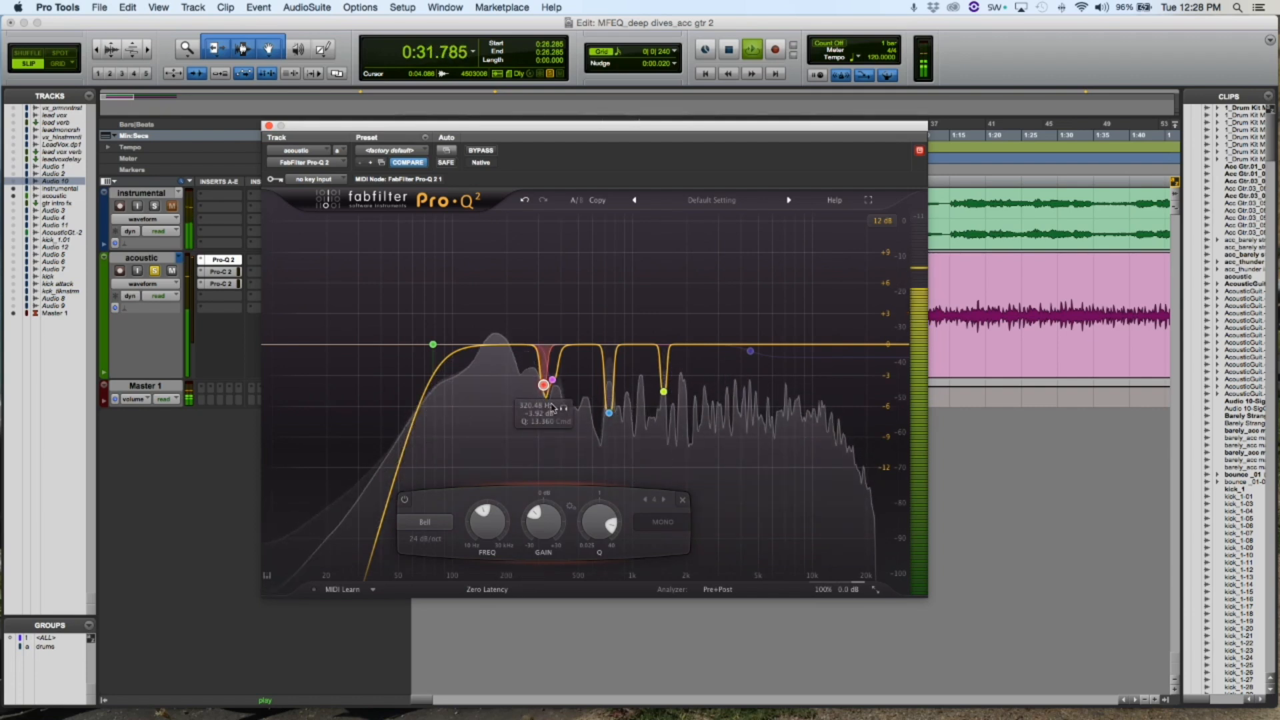
click(562, 410)
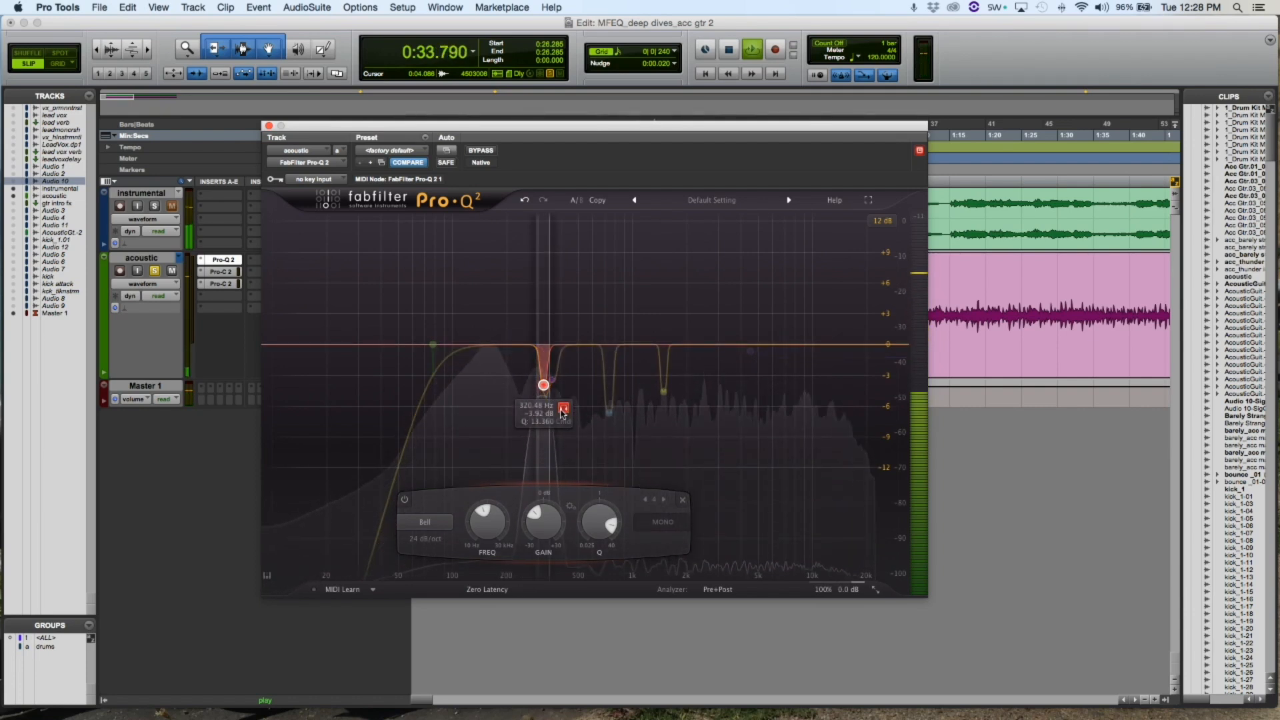
click(563, 409)
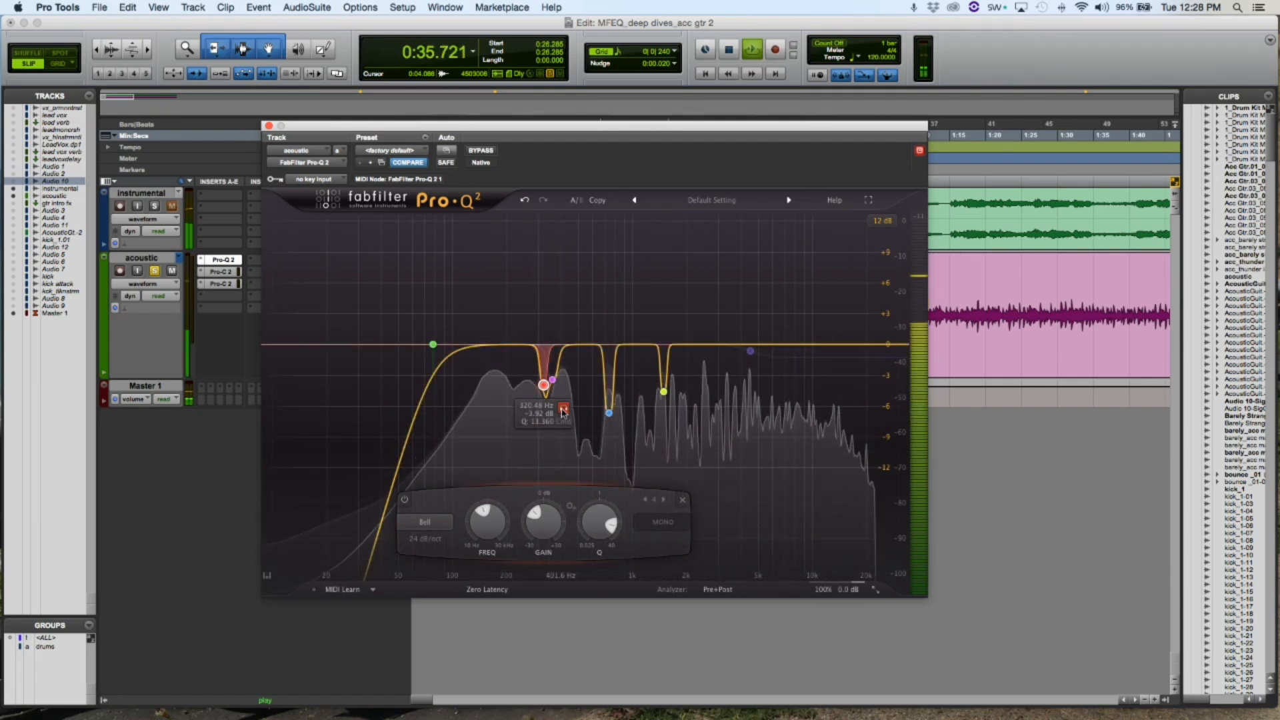
click(563, 410)
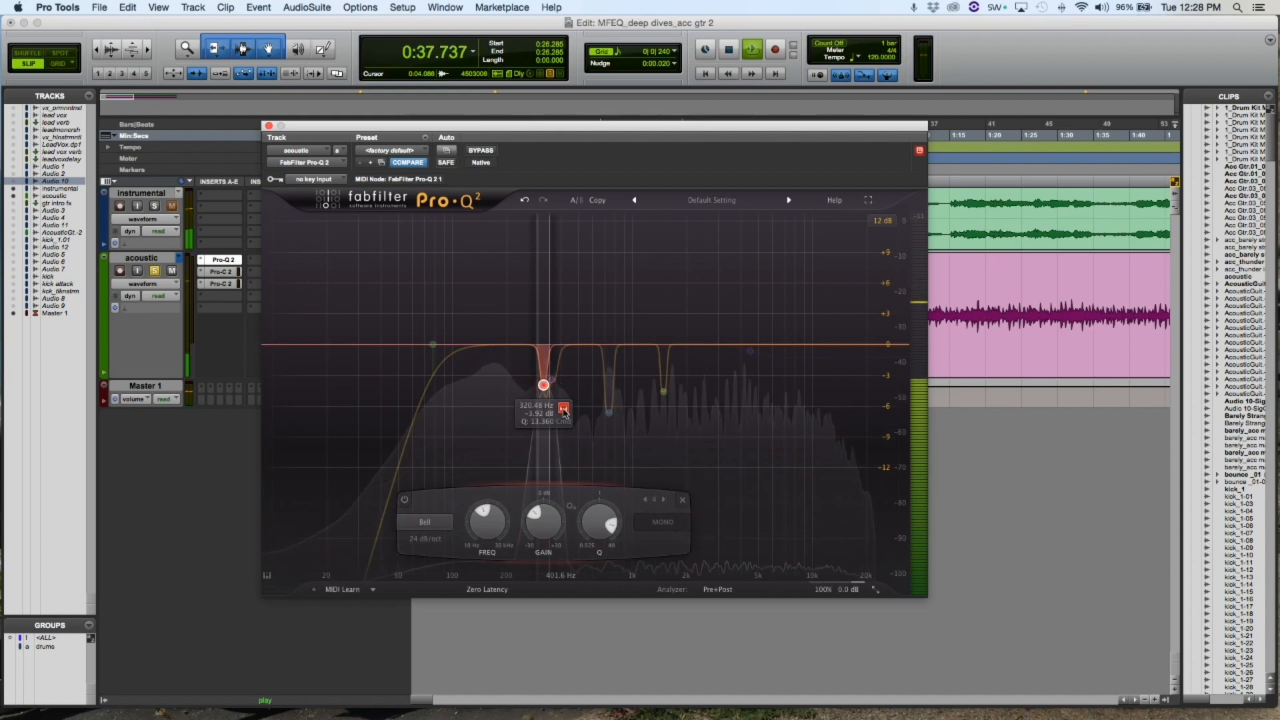
click(563, 410)
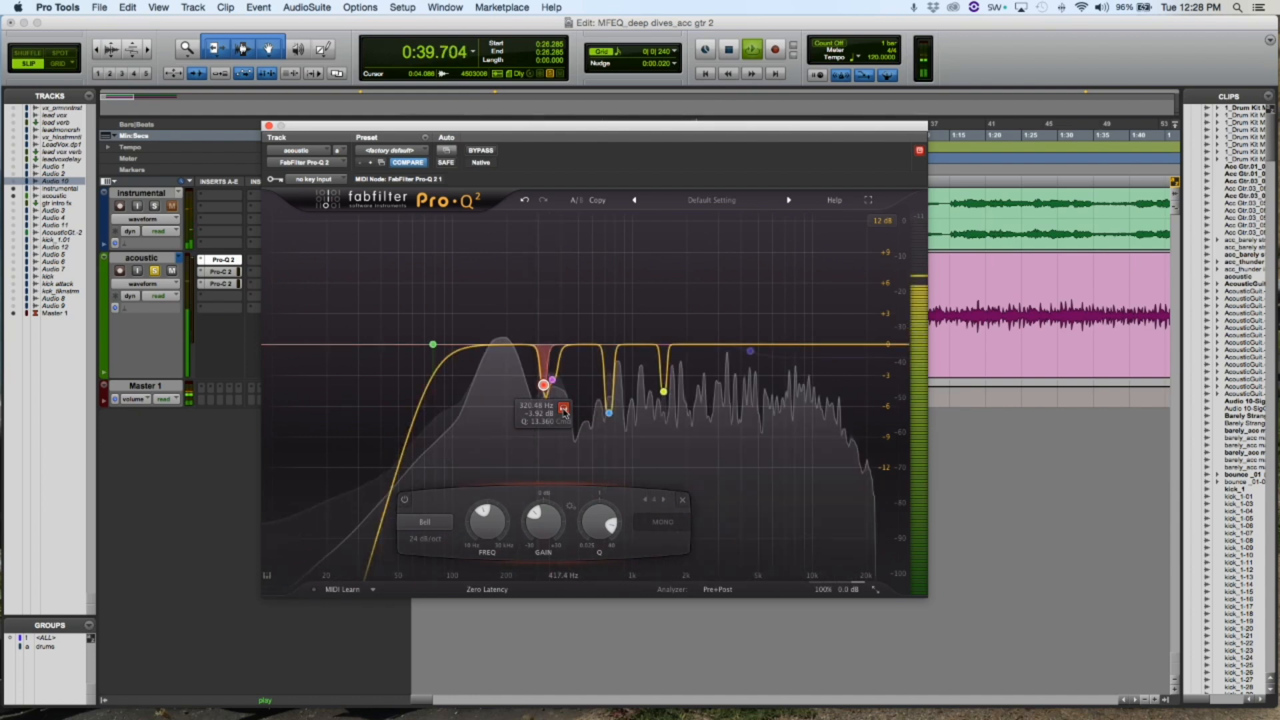
Solo-listen to the high shelf near 4527 Hz while the section plays, and enable its cut in the full sound
click(750, 352)
key(space)
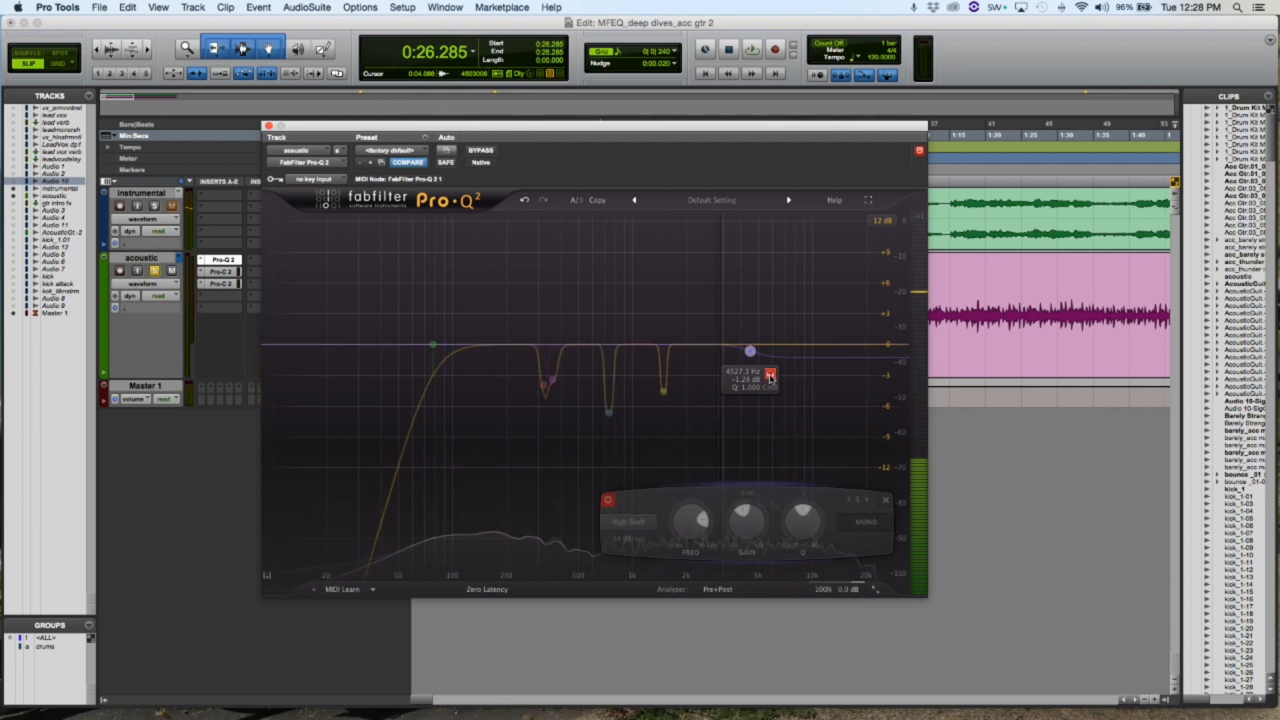
key(space)
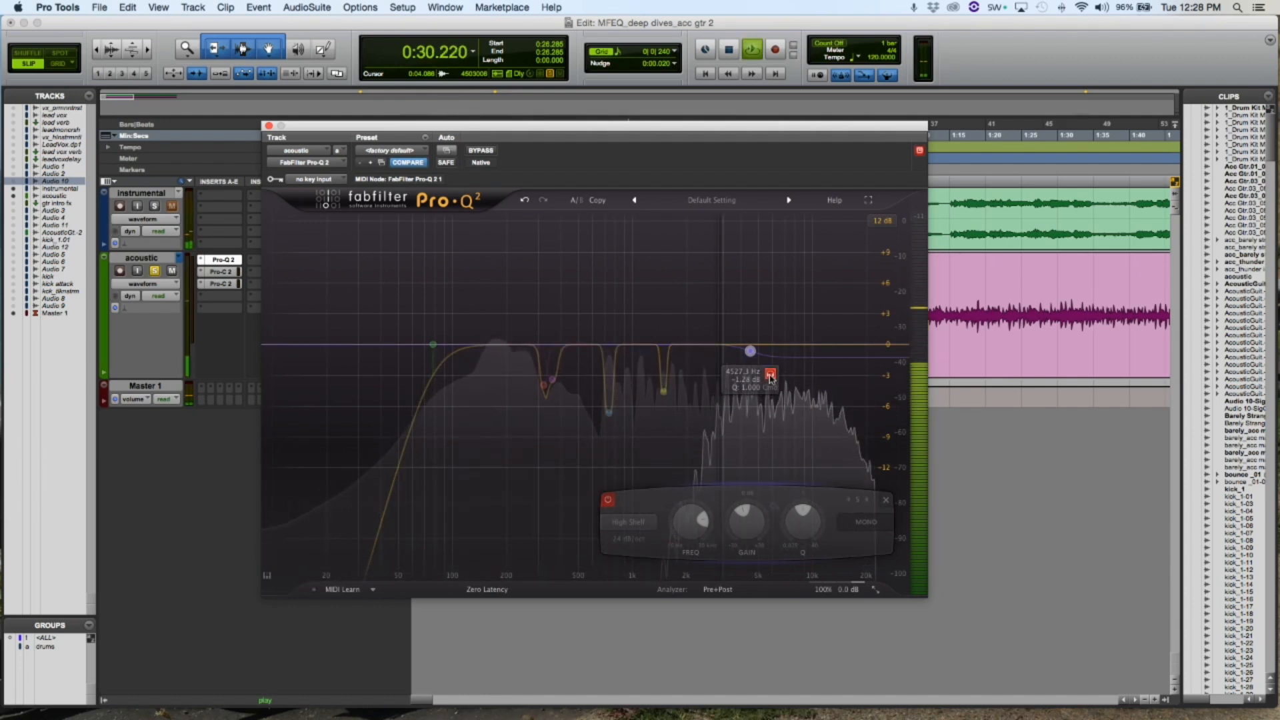
drag(770, 377, 770, 377)
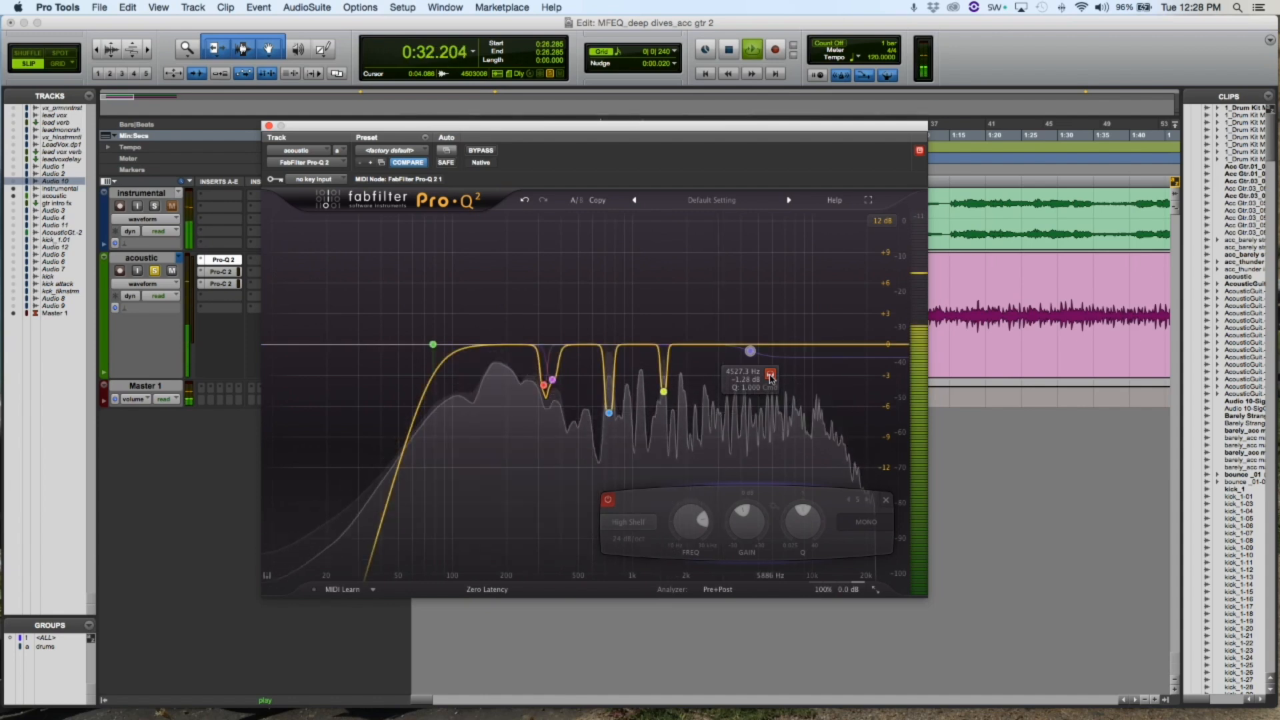
click(608, 502)
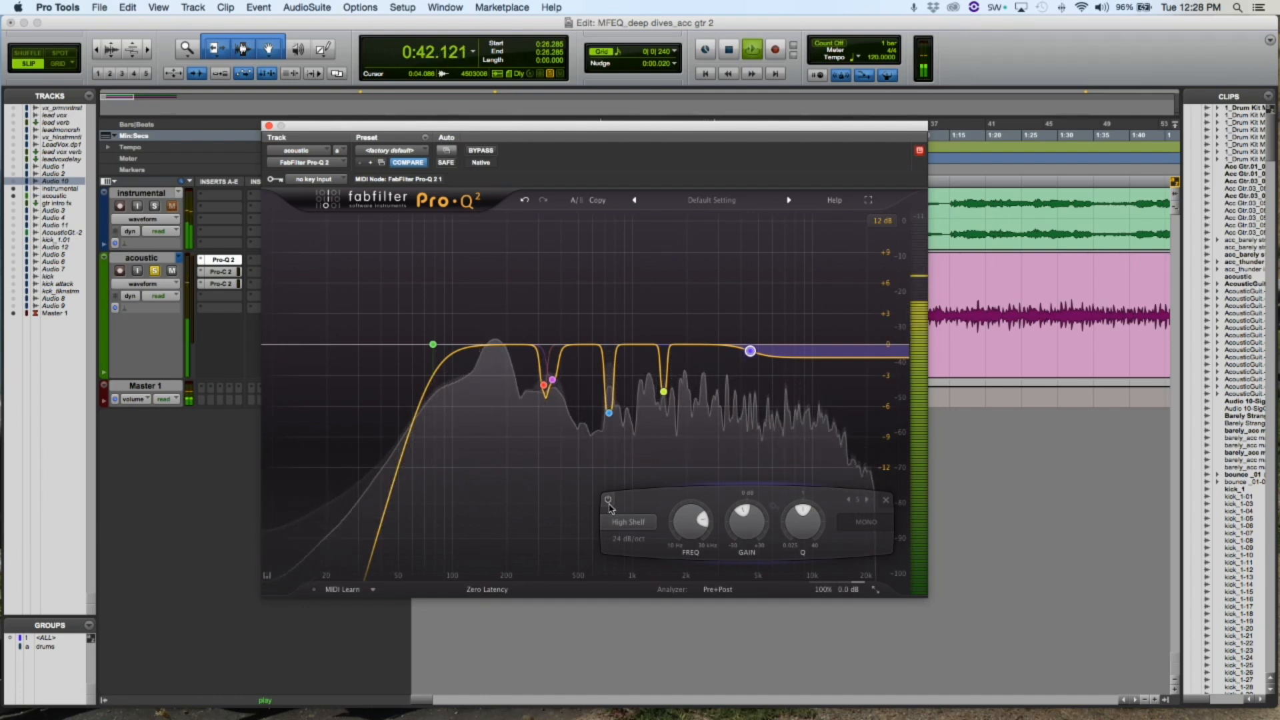
Compare the guitar with the high shelf cut bypassed and re-enabled, and stop playback
click(608, 501)
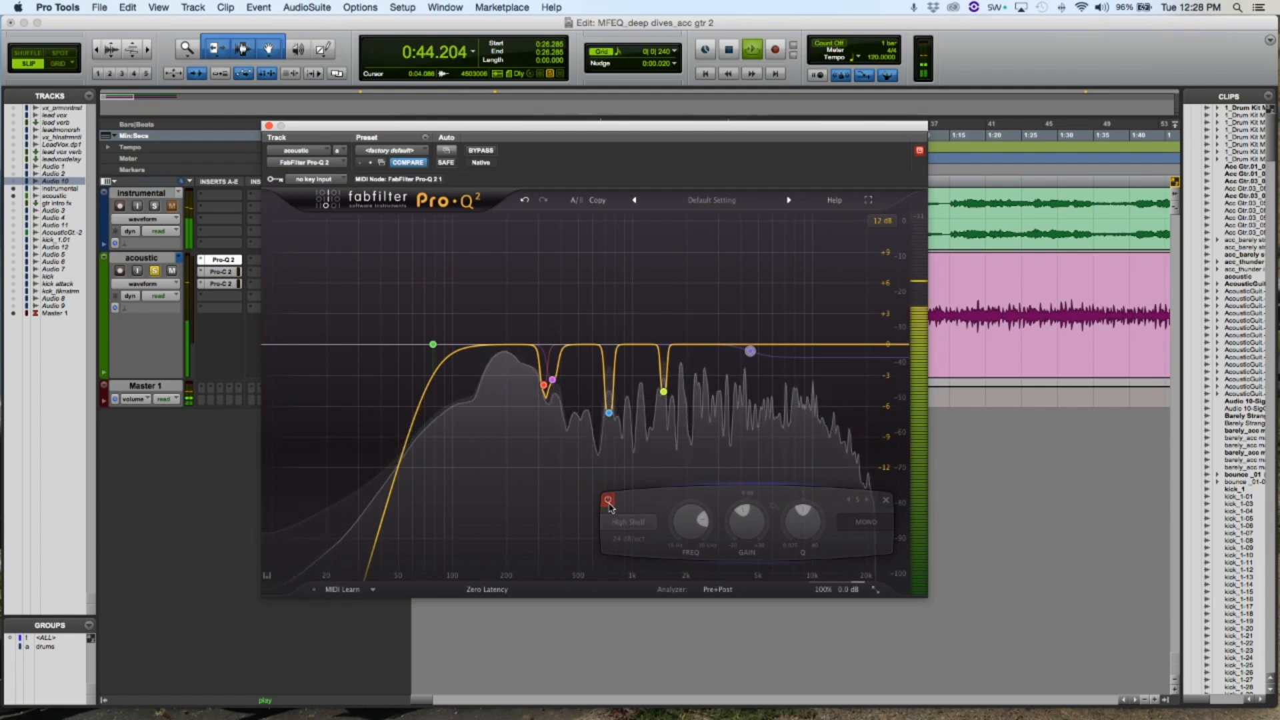
click(608, 501)
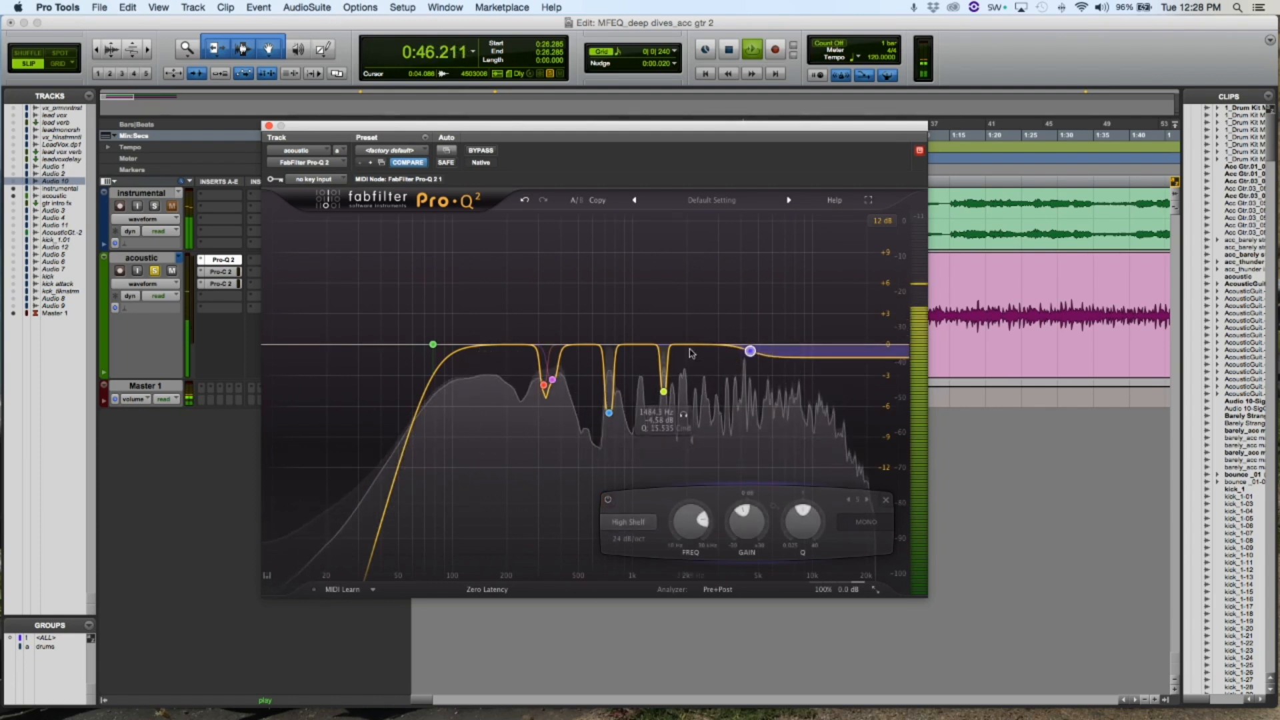
key(space)
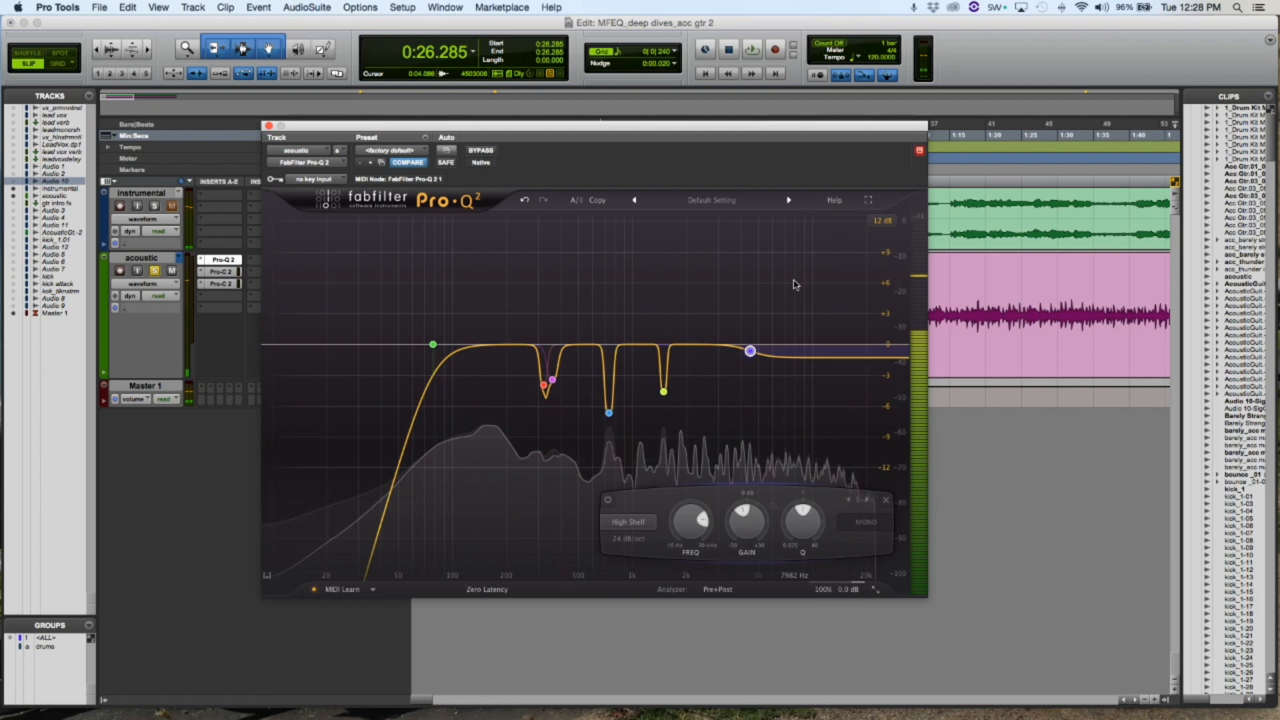
Bypass all of the acoustic EQ's bands together and play the unsoloed guitar with the instrumental
drag(795, 280, 356, 491)
click(452, 499)
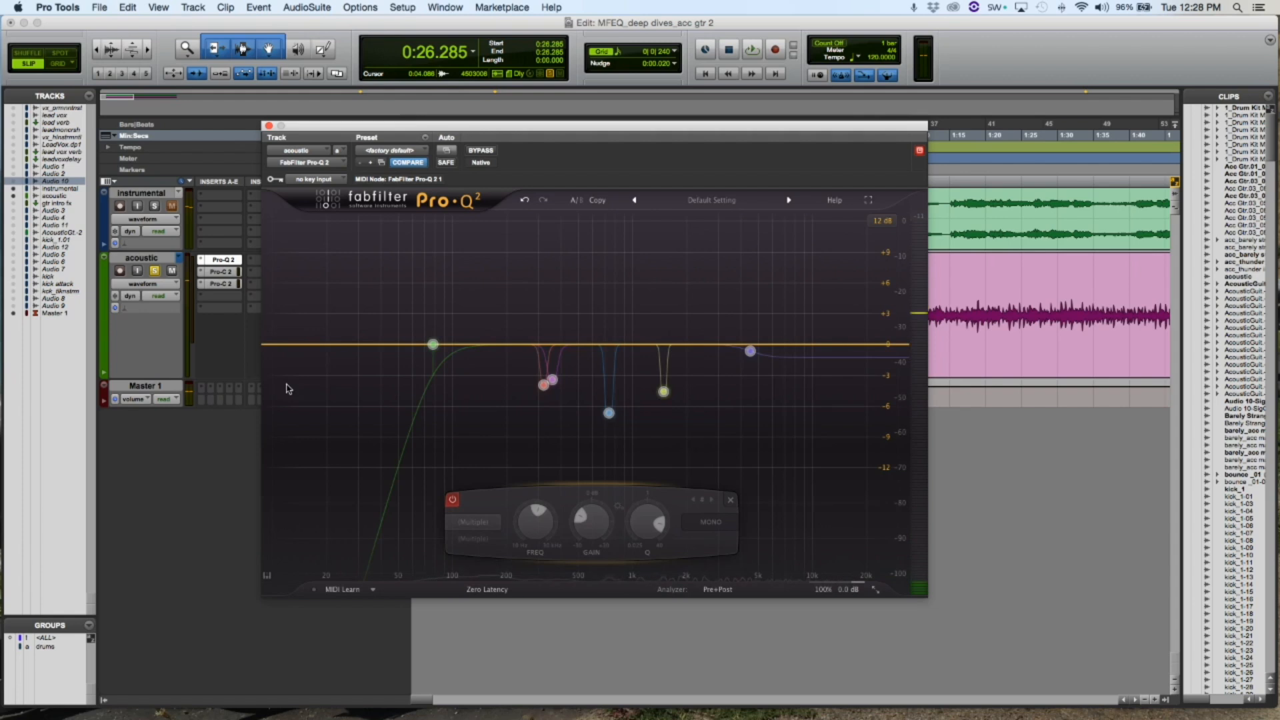
key(space)
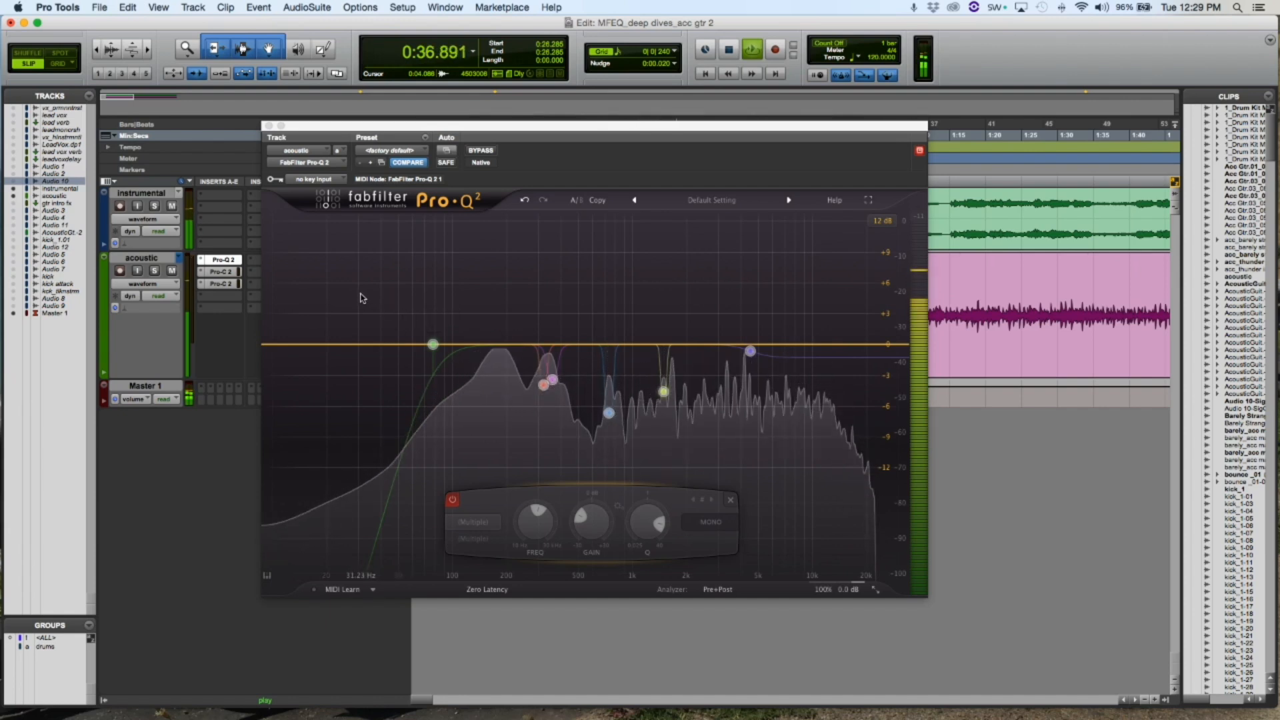
key(space)
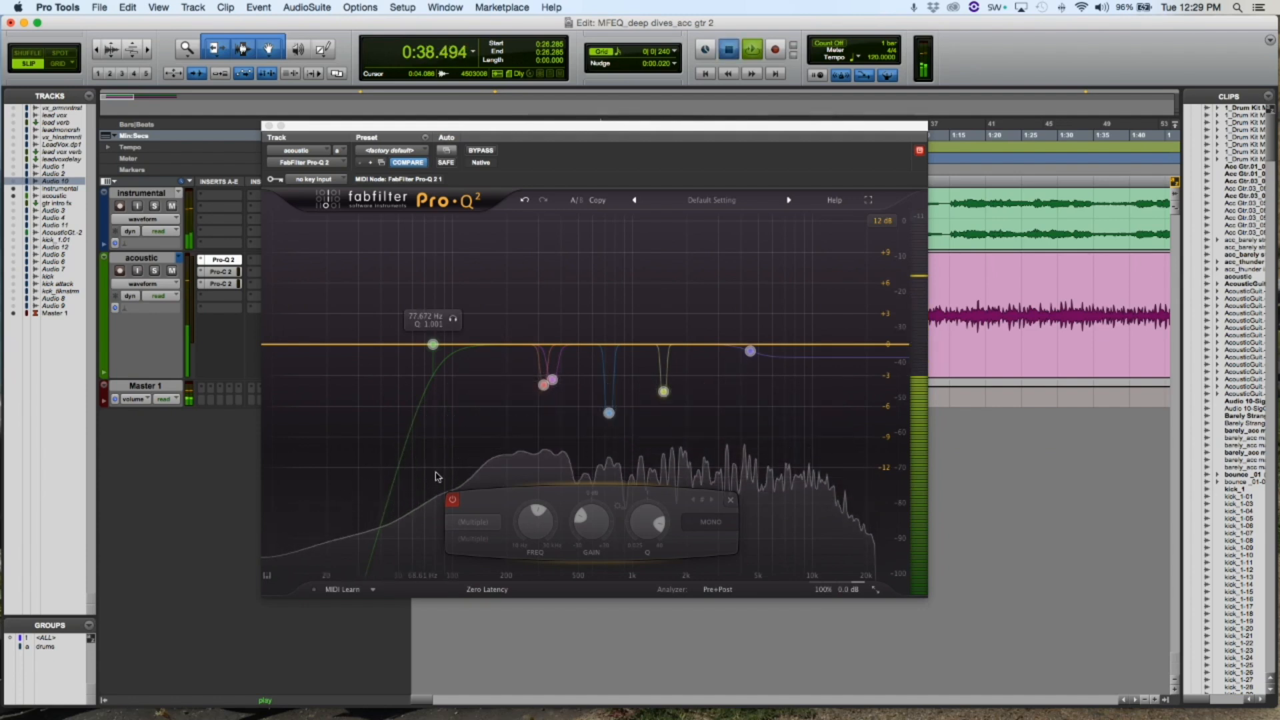
Re-enable all of the acoustic EQ's bands together and play the full mix with the cuts active
click(453, 500)
key(space)
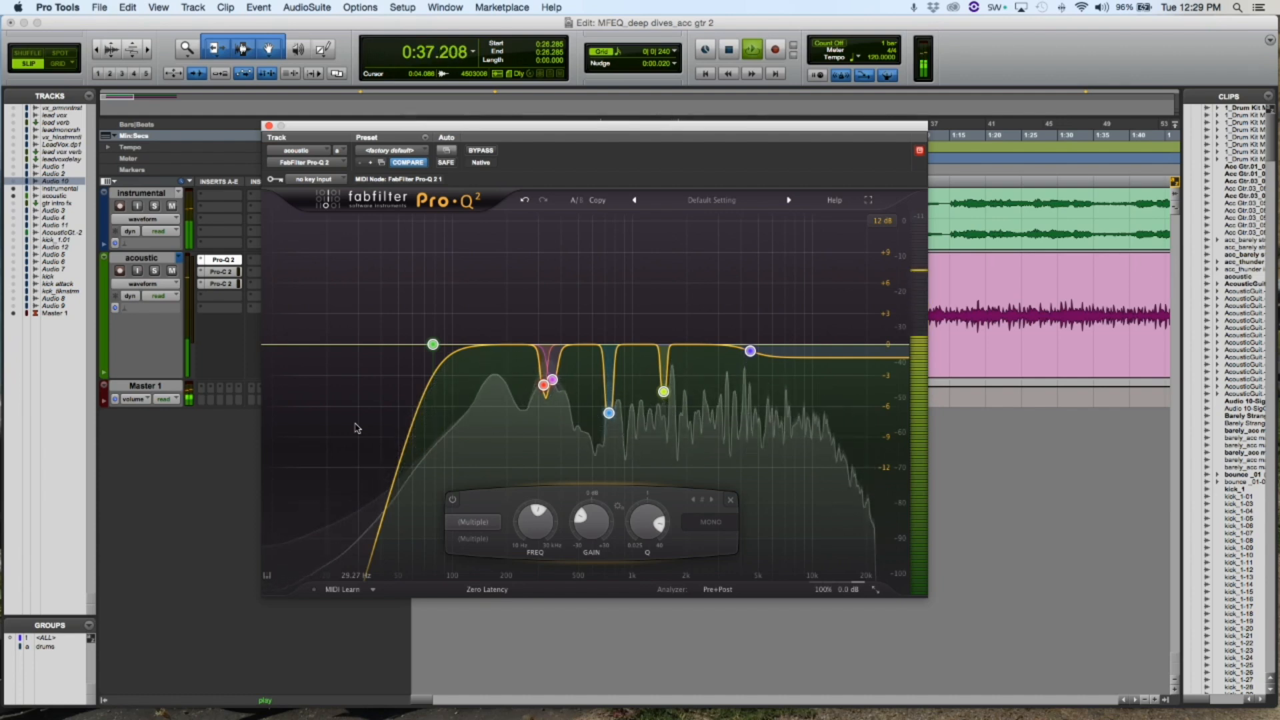
key(space)
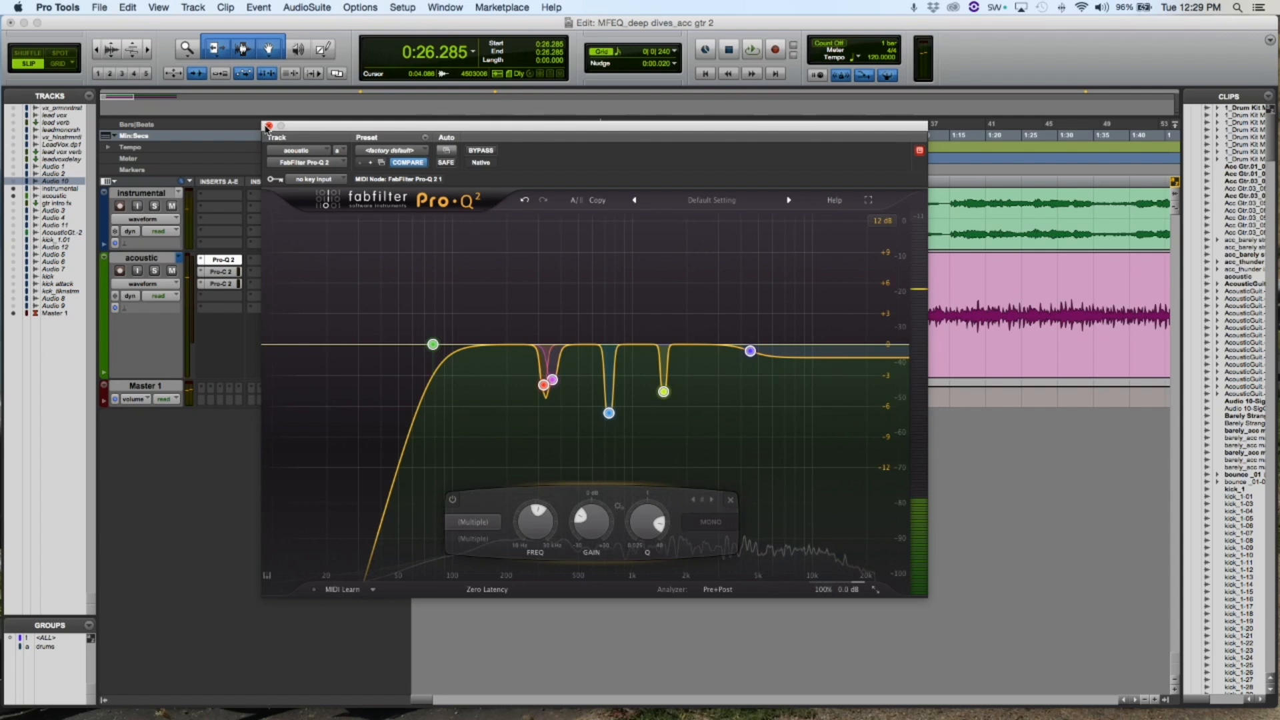
Close the acoustic track's EQ window and place the edit cursor at the start of the clips, at 0:17.925
click(268, 126)
click(540, 303)
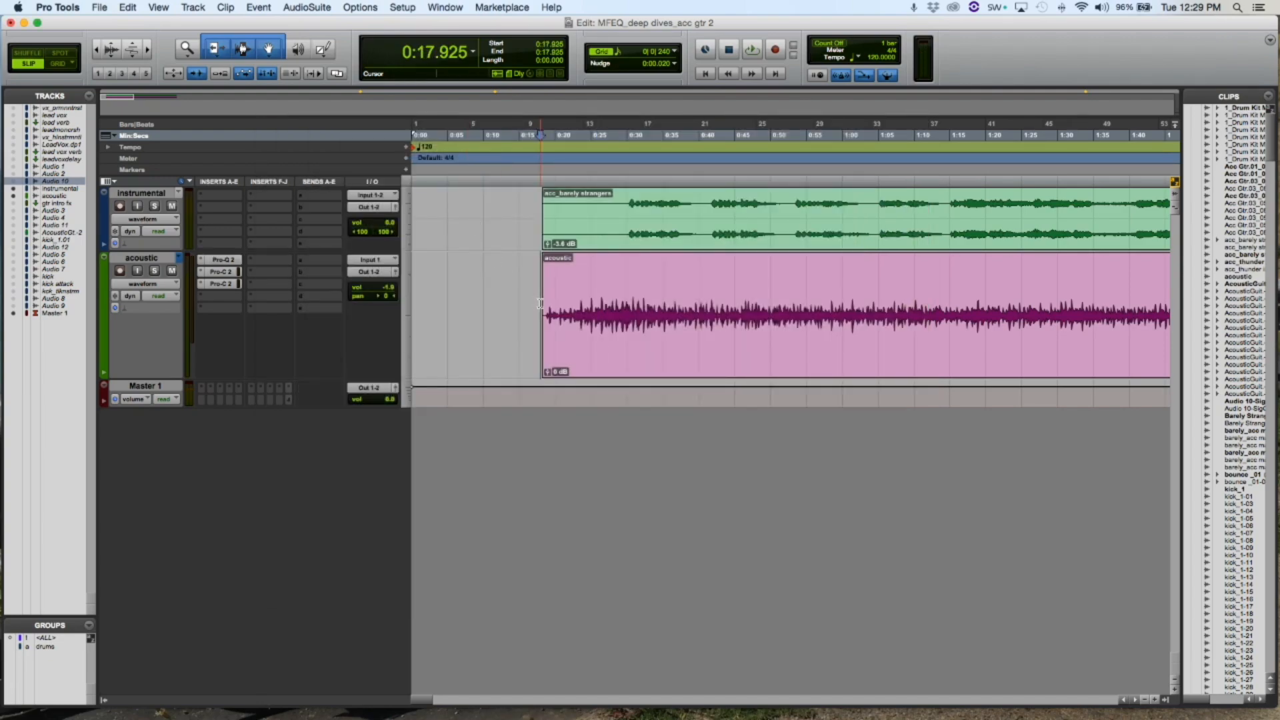